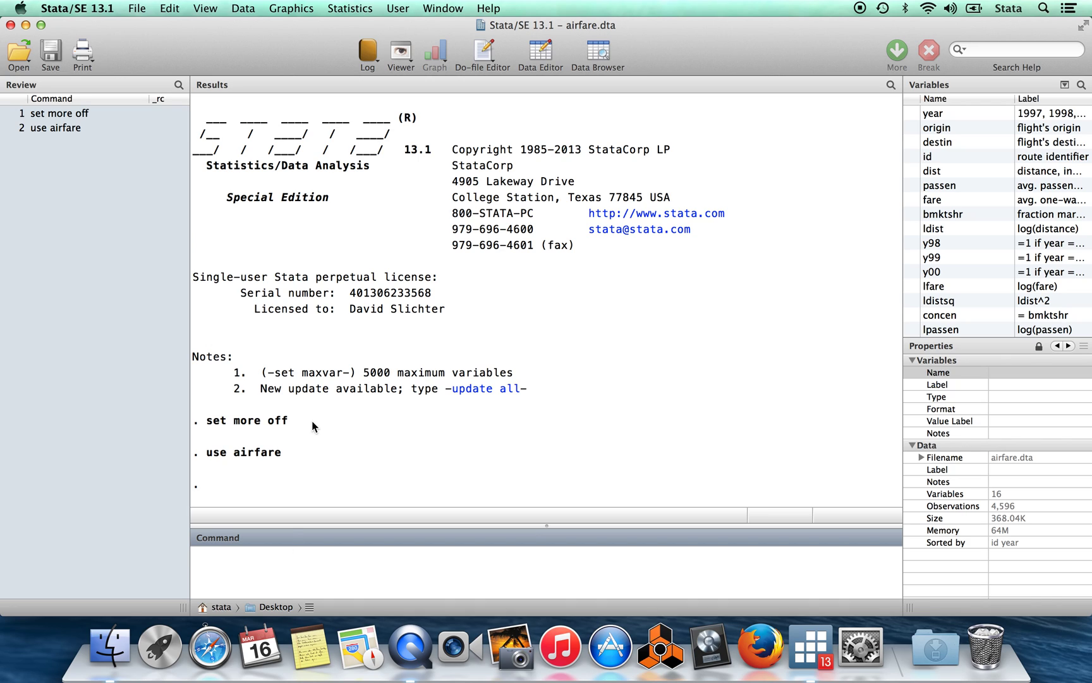
# Run 'd' to describe airfare.dta, listing its variables and labels.
pyautogui.moveTo(284, 453); pyautogui.dragTo(250, 453)
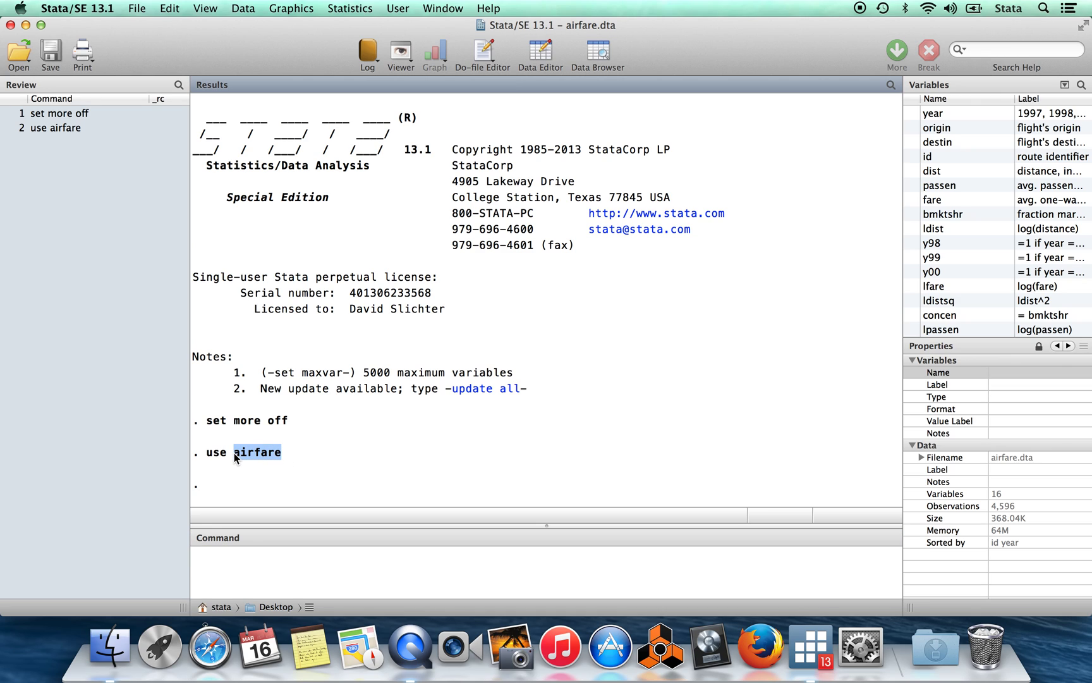
pyautogui.click(239, 557)
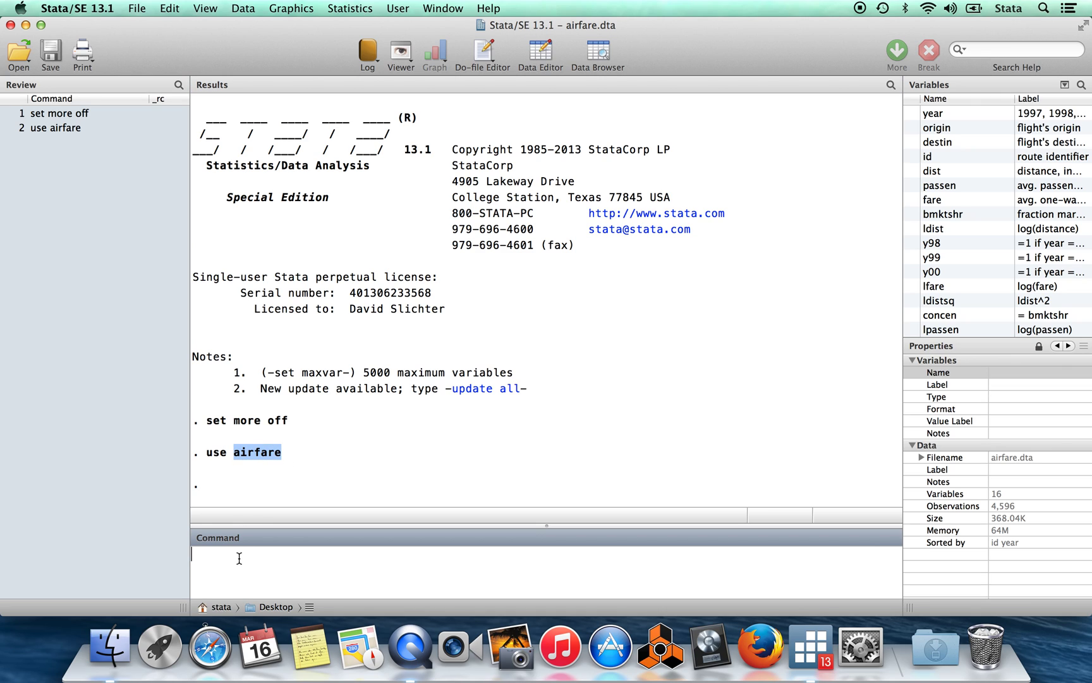
pyautogui.write('d')
pyautogui.press('Return')
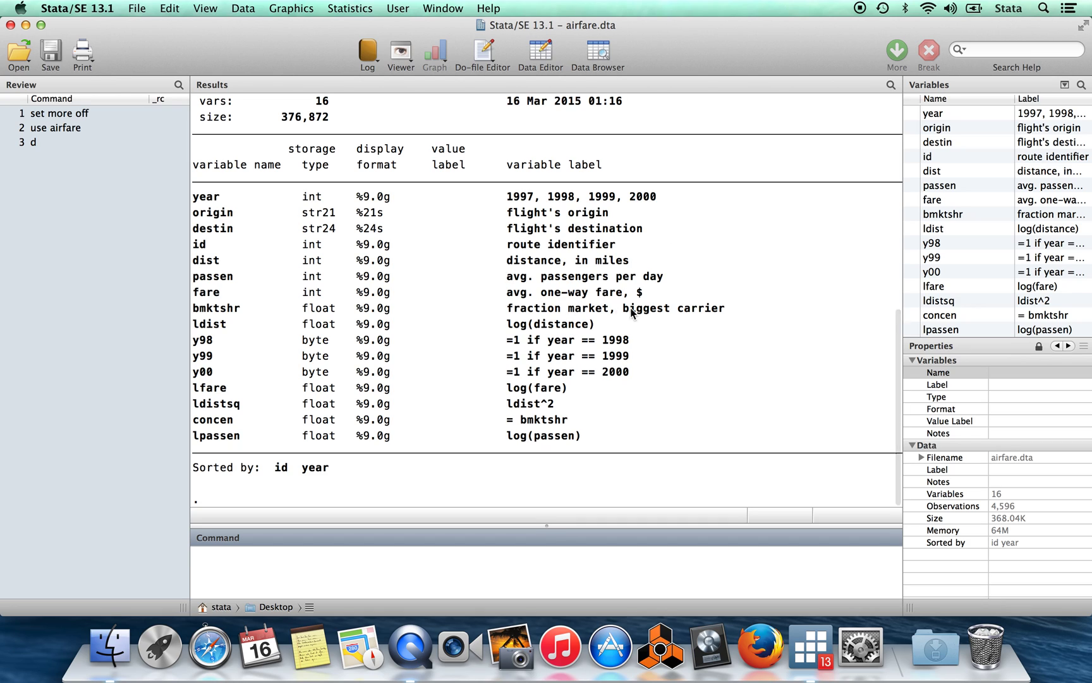
# Note the fare variable's label, then open the data with 'browse'.
pyautogui.moveTo(646, 293); pyautogui.dragTo(506, 294)
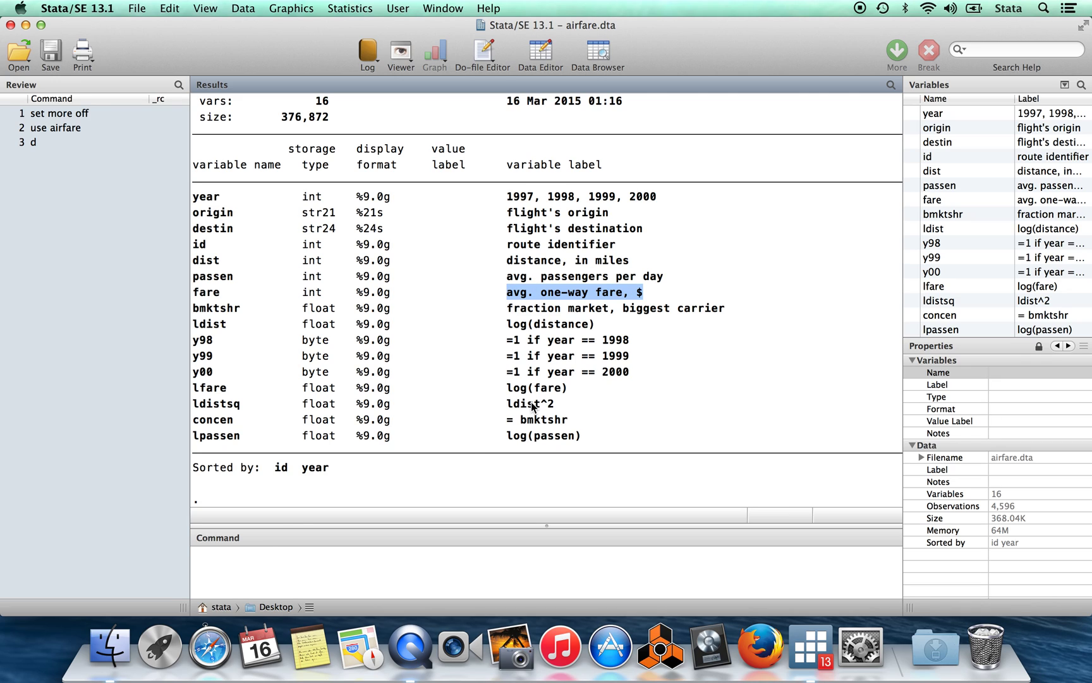
pyautogui.click(278, 563)
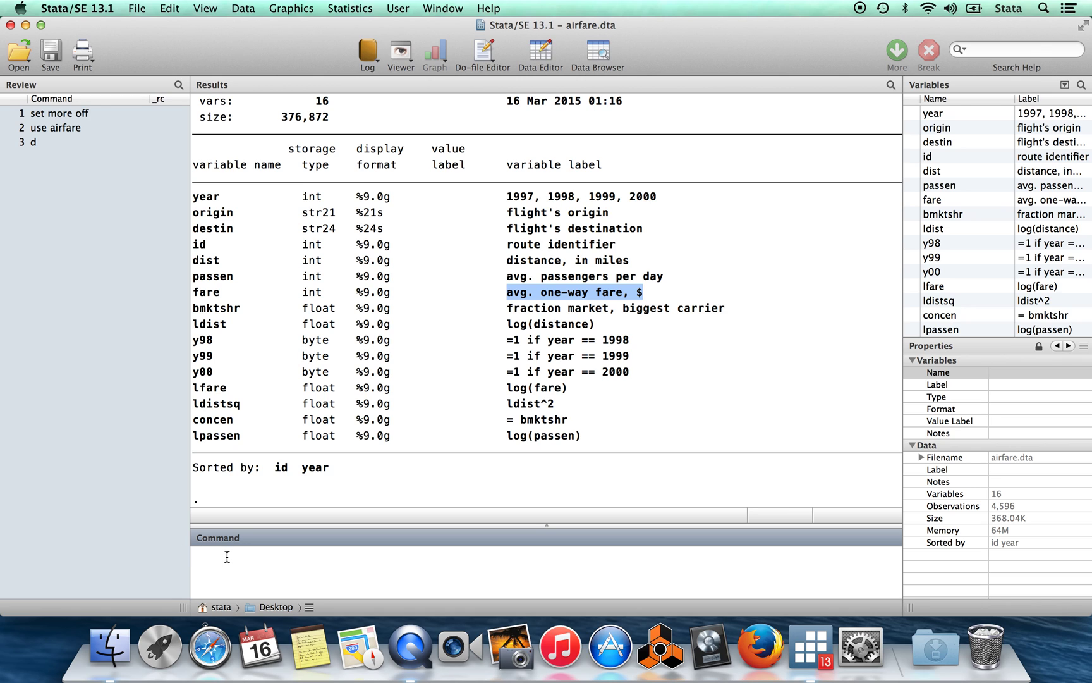
pyautogui.write('browse')
pyautogui.press('Return')
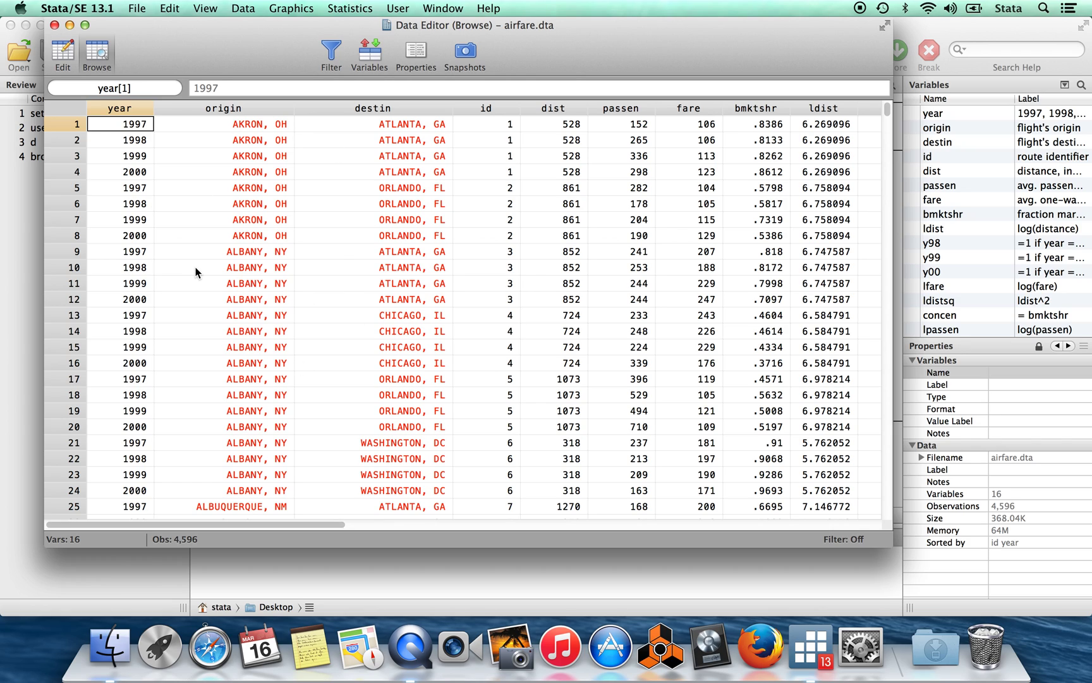
# Inspect origin values such as AKRON, OH and ALBANY, NY in the browser.
pyautogui.click(215, 124)
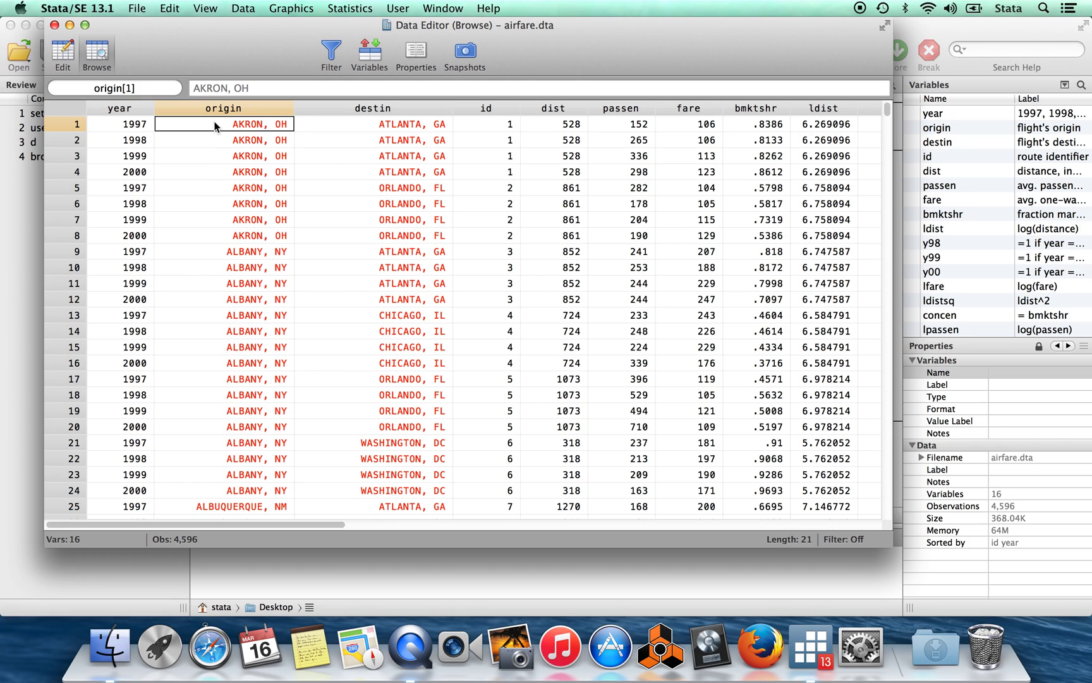
pyautogui.press('Right')
pyautogui.press('Right')
pyautogui.press('Left')
pyautogui.press('Left')
pyautogui.press('Left')
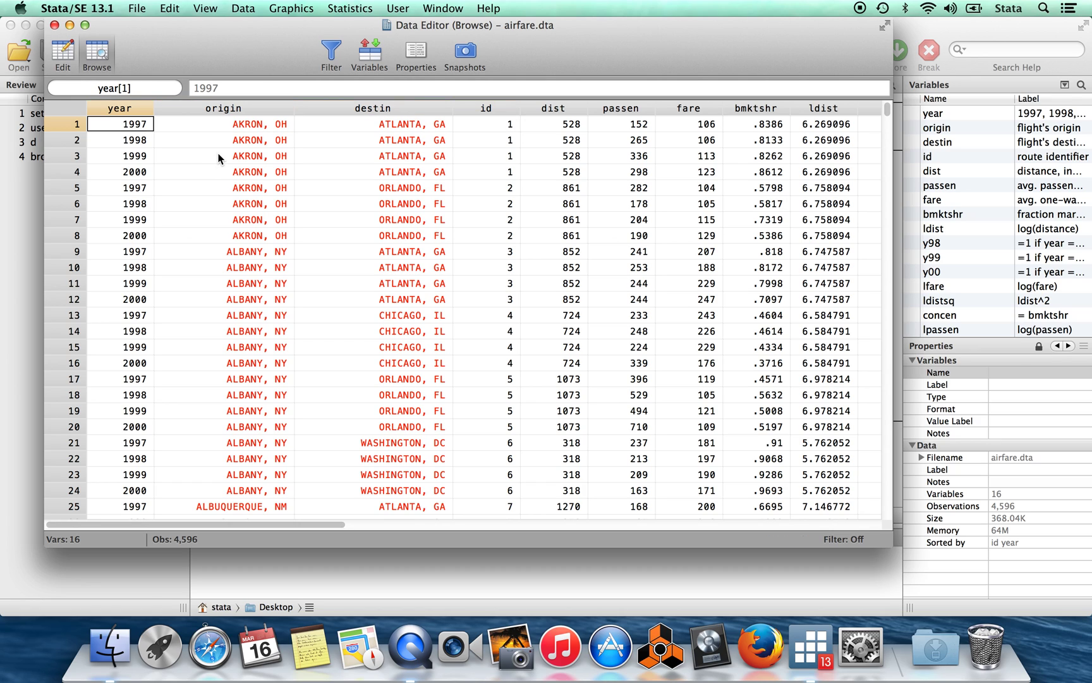
pyautogui.scroll(-2, 208, 236)
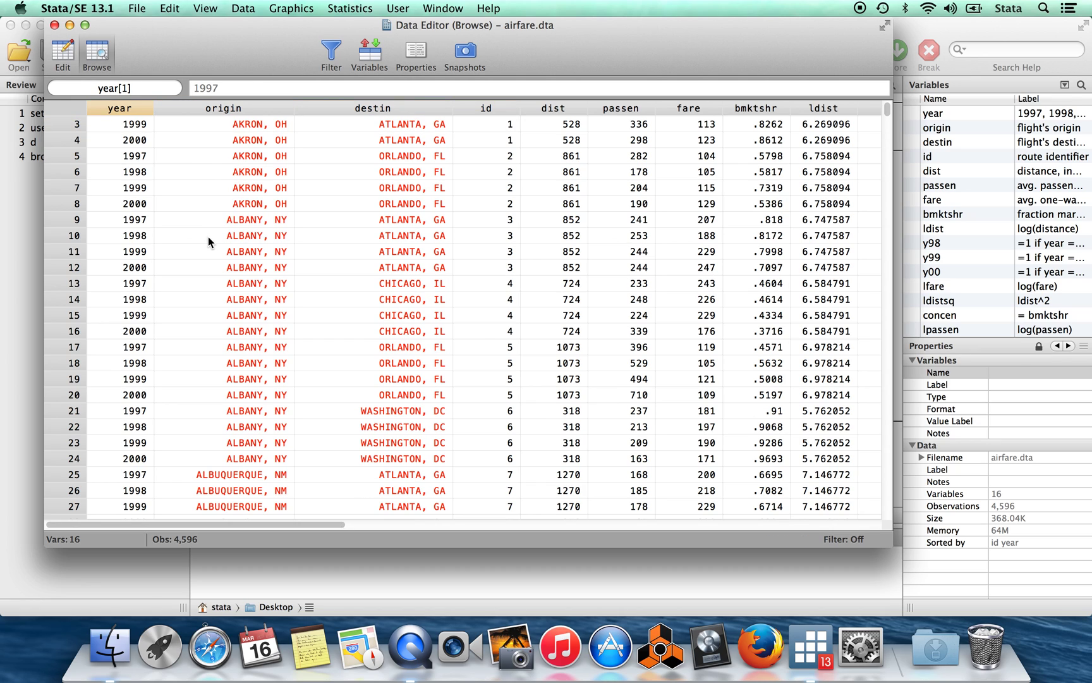
pyautogui.click(203, 316)
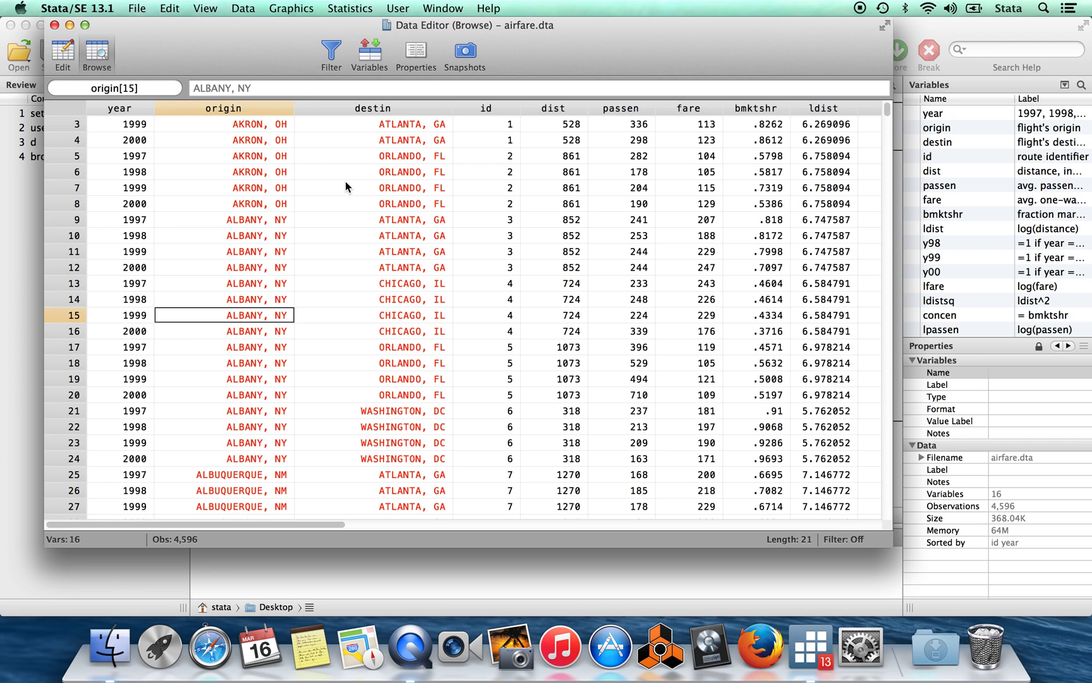
pyautogui.scroll(-1, 346, 187)
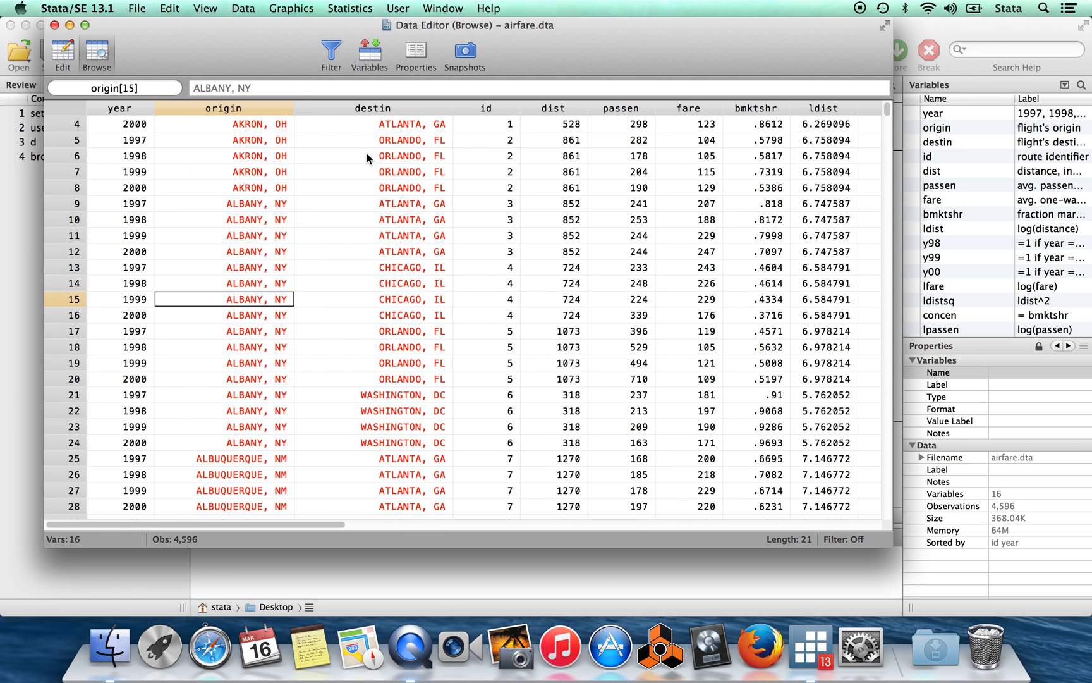
# Sort the data by destin and browse the resulting destination order.
pyautogui.click(54, 25)
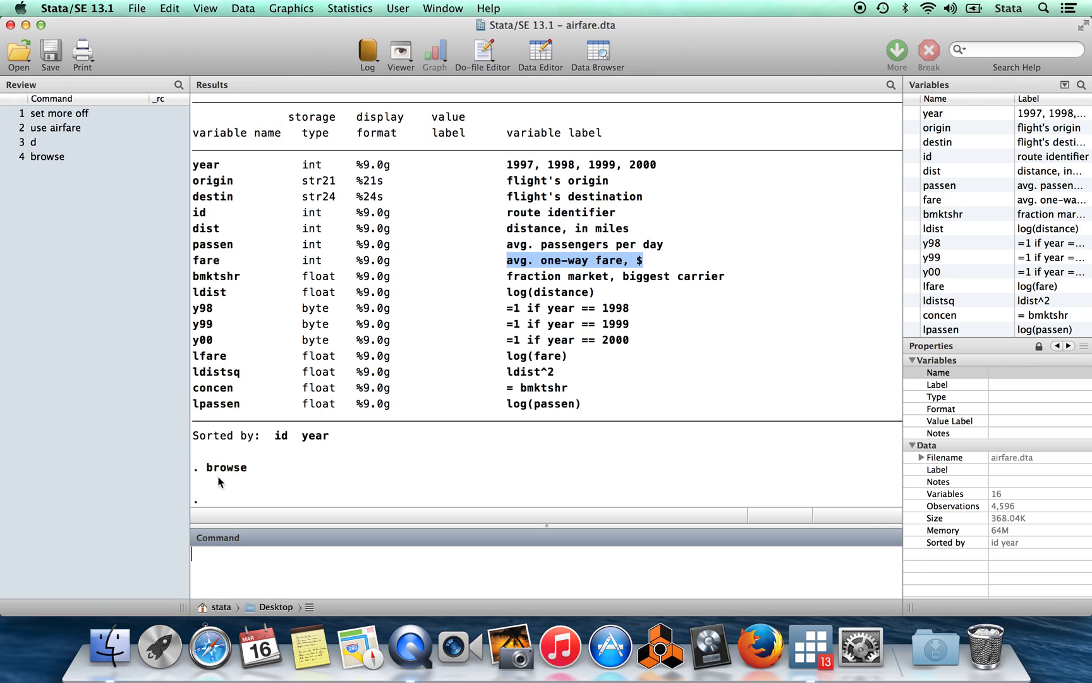
pyautogui.write('sort destin')
pyautogui.press('Return')
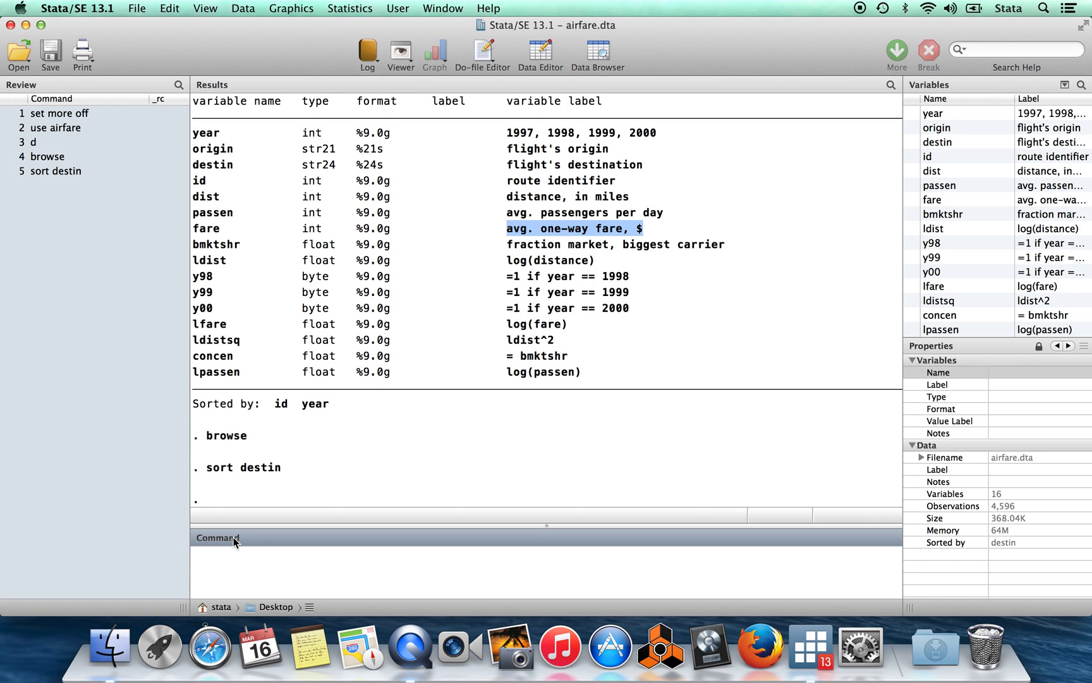
pyautogui.write('browse')
pyautogui.press('Return')
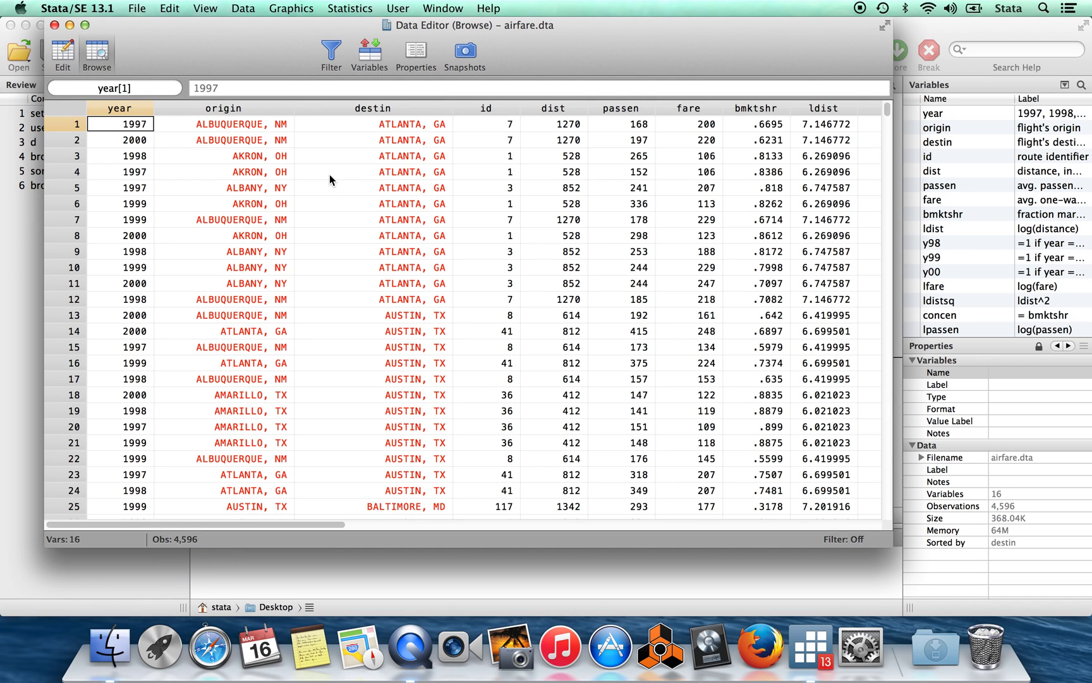
pyautogui.click(345, 127)
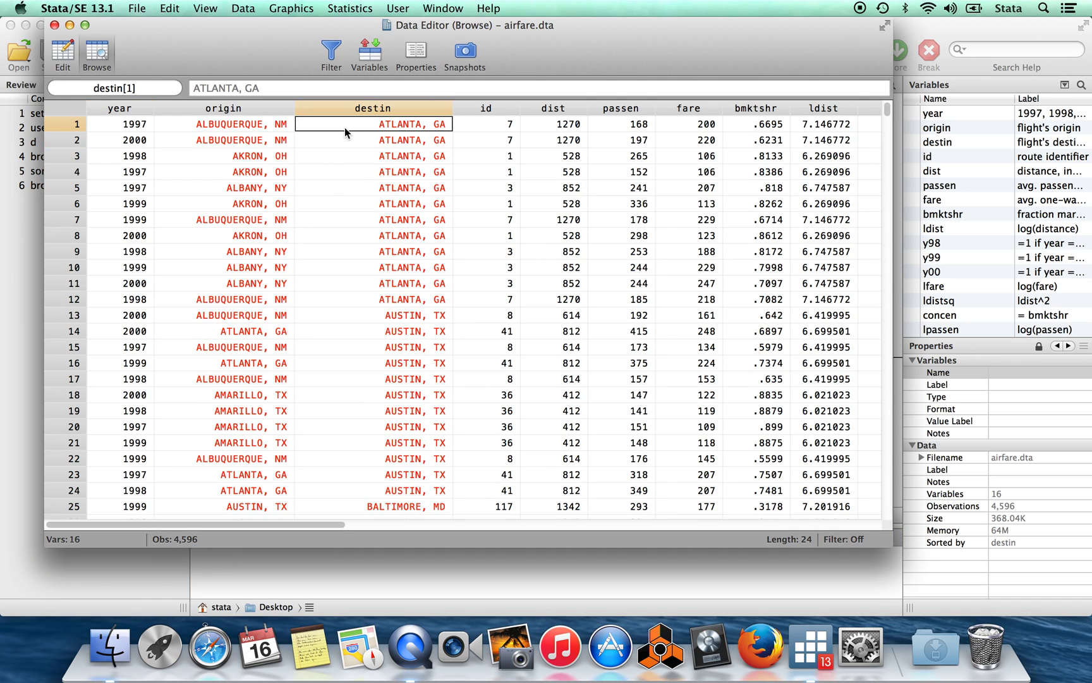
pyautogui.press('Down')
pyautogui.press('Down')
pyautogui.press('Down')
pyautogui.press('Down')
pyautogui.press('Down')
pyautogui.press('Down')
pyautogui.press('Down')
pyautogui.press('Down')
pyautogui.press('Down')
pyautogui.press('Down')
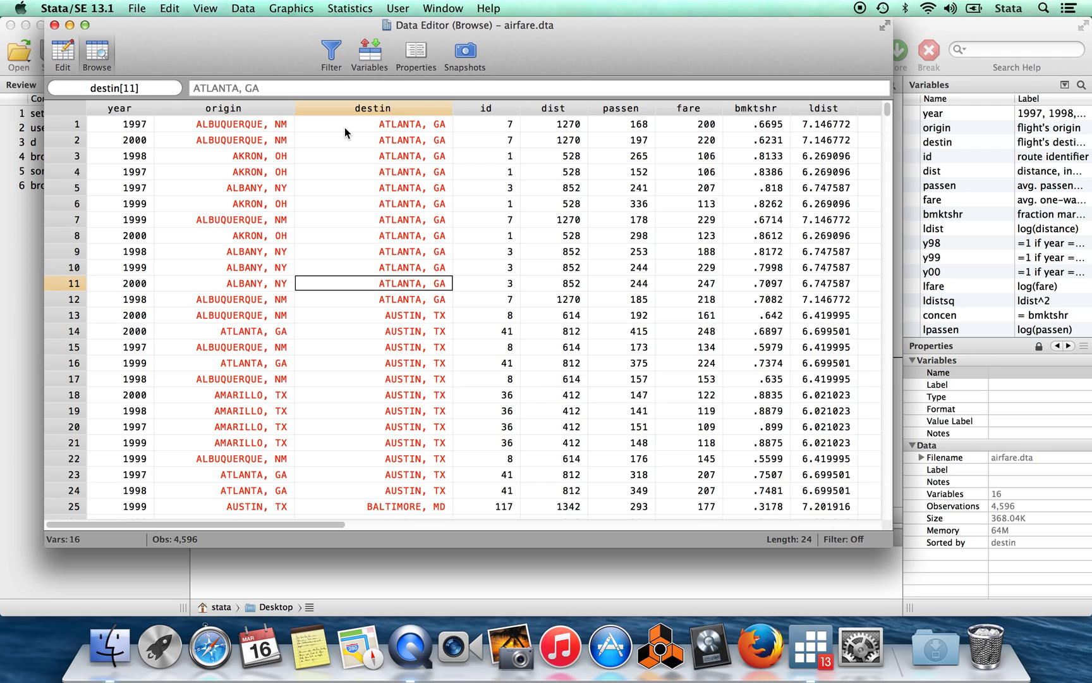
# Sort by origin and destin, browse the origin and destin values, then close the browser.
pyautogui.click(54, 25)
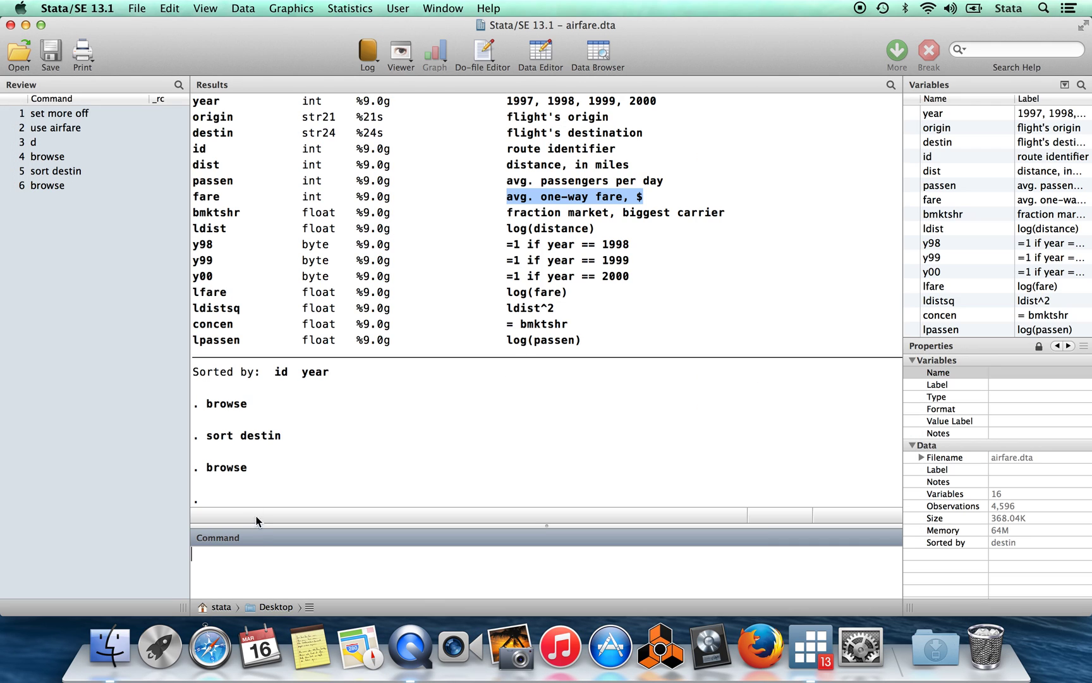
pyautogui.write('sort originadestin')
pyautogui.press('Return')
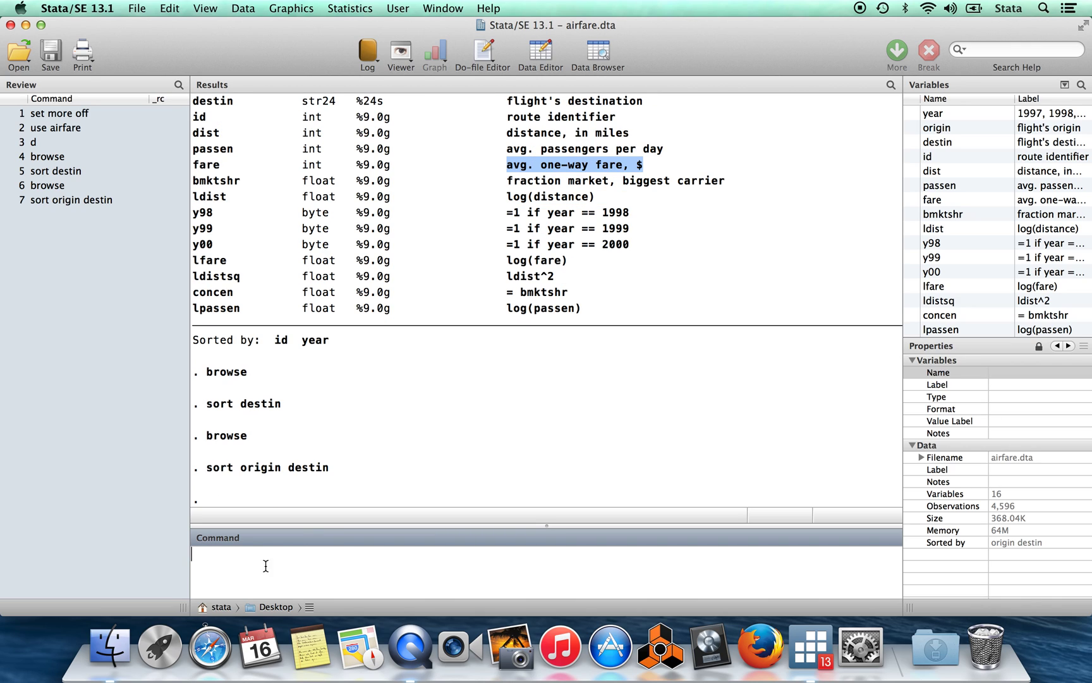
pyautogui.write('browse')
pyautogui.press('Return')
pyautogui.click(217, 127)
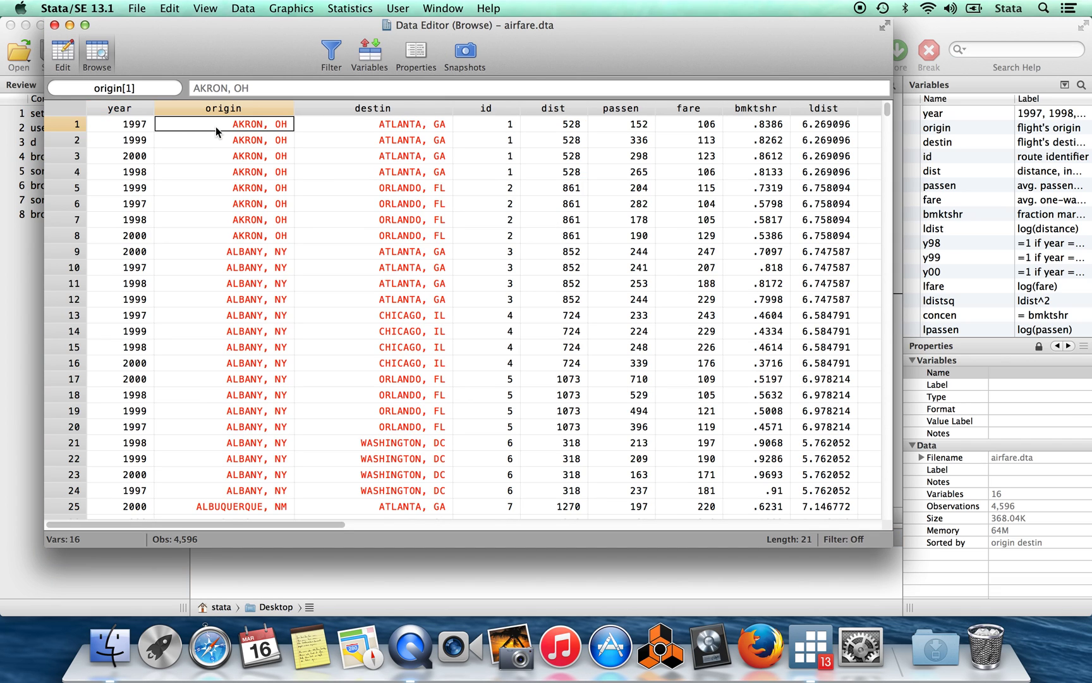
pyautogui.press('Down')
pyautogui.press('Down')
pyautogui.press('Down')
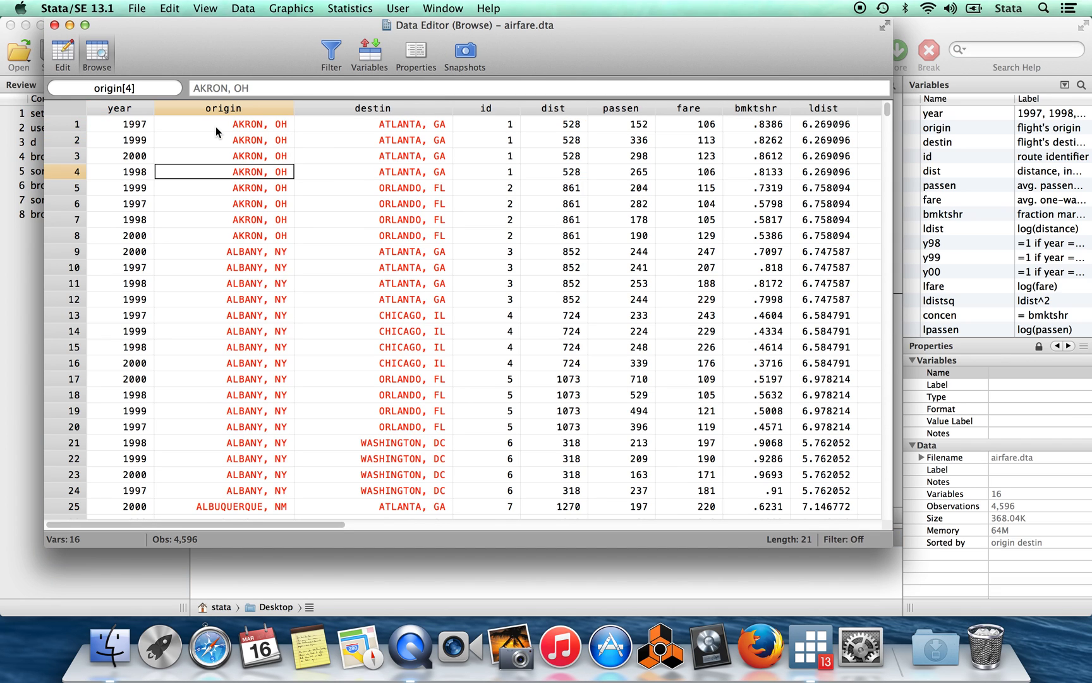
pyautogui.press('Right')
pyautogui.press('Up')
pyautogui.press('Up')
pyautogui.press('Up')
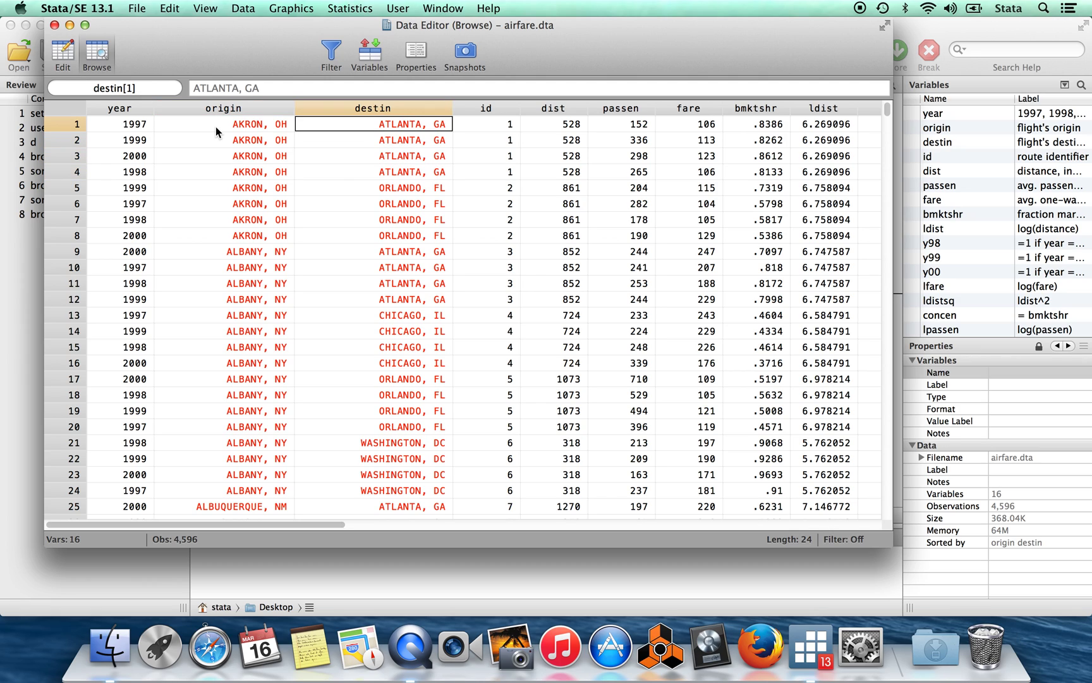
pyautogui.press('Down')
pyautogui.press('Down')
pyautogui.press('Down')
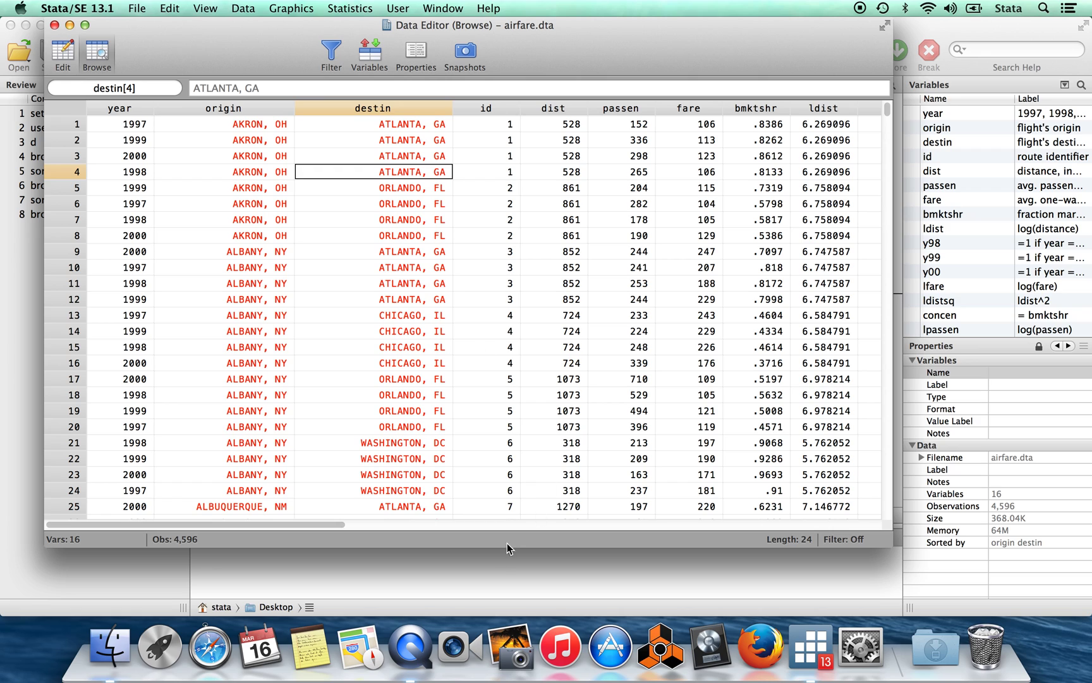
pyautogui.press('super+w')
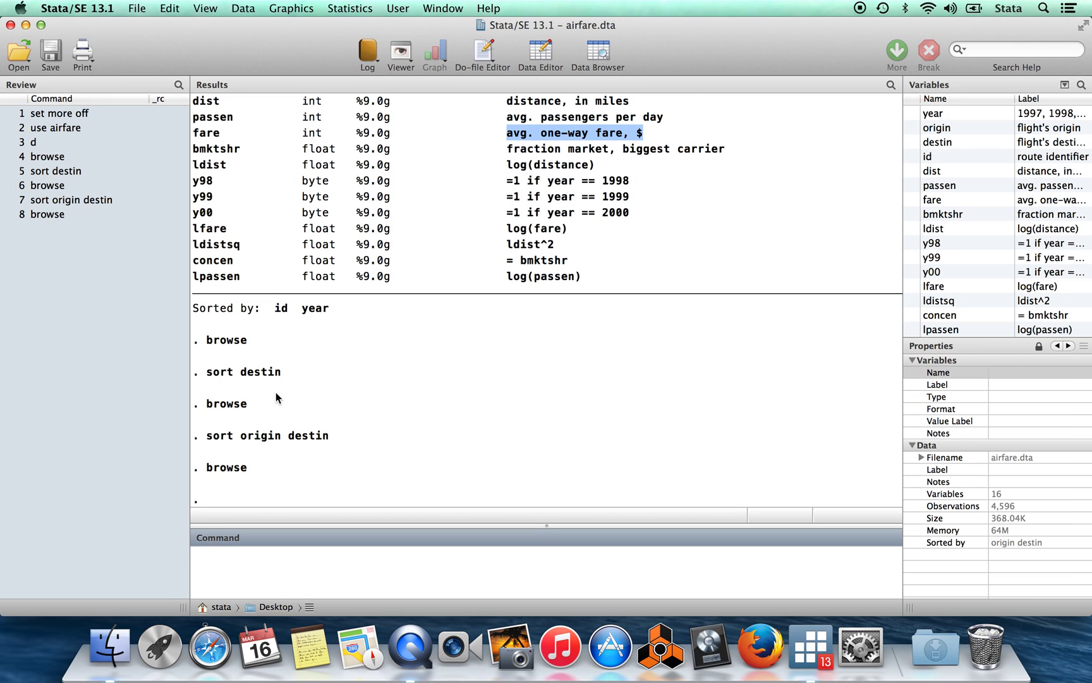
pyautogui.moveTo(283, 371); pyautogui.dragTo(240, 376)
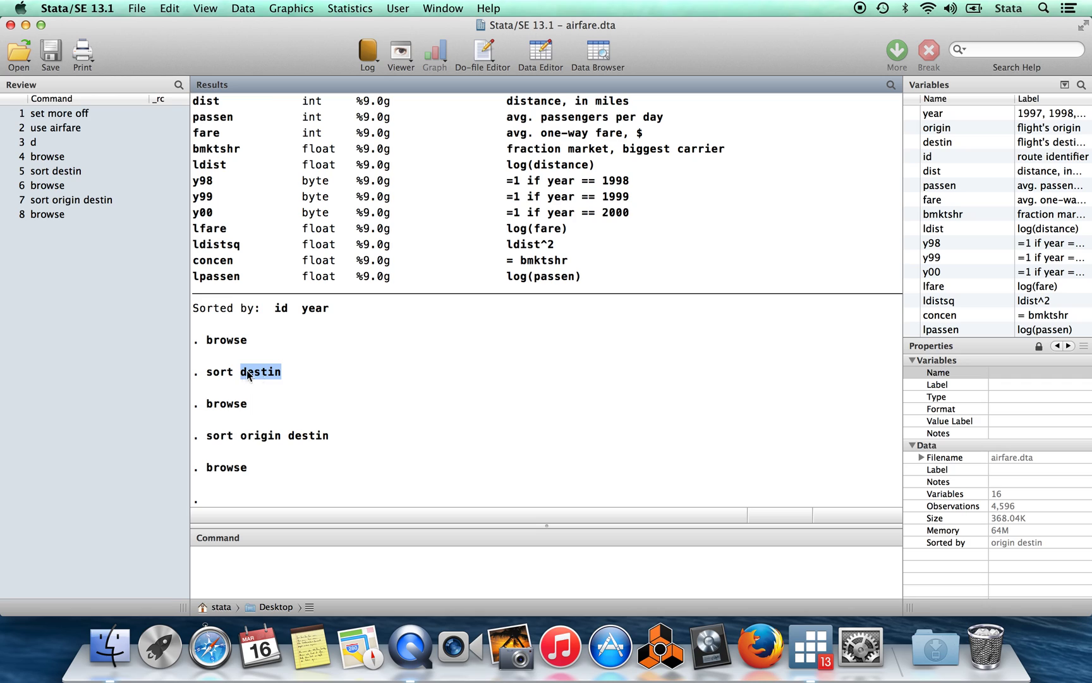
pyautogui.click(284, 370)
pyautogui.click(262, 571)
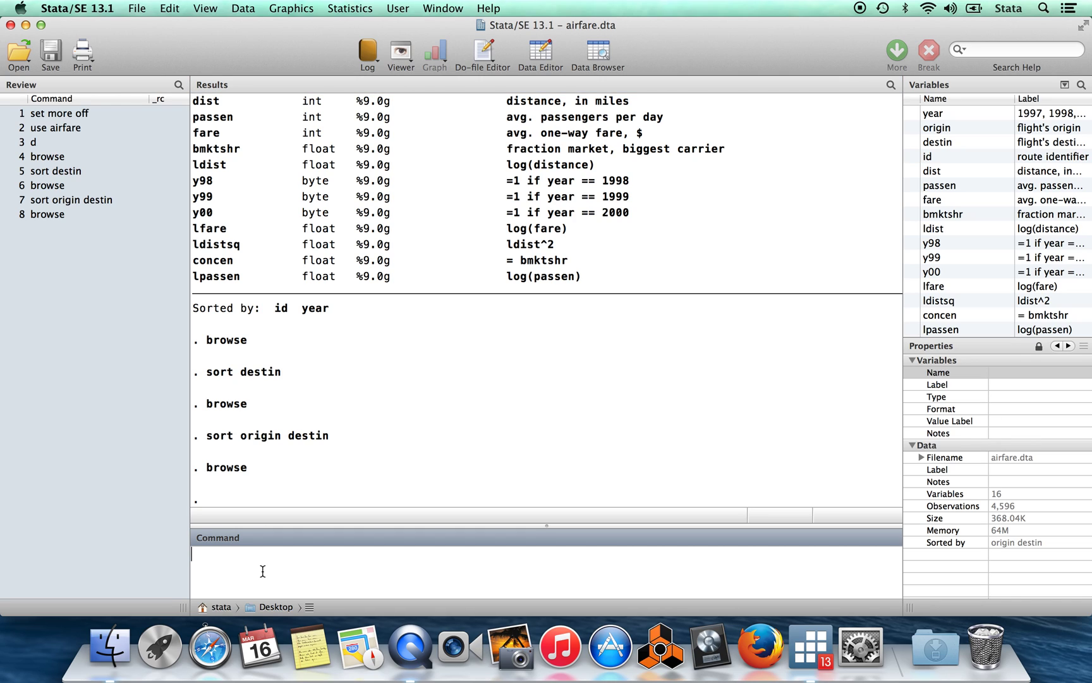
# Type 'by origin destin: gen num=_n' in the Command window, highlighting the grouping prefix.
pyautogui.write('by')
pyautogui.write('origin destin:')
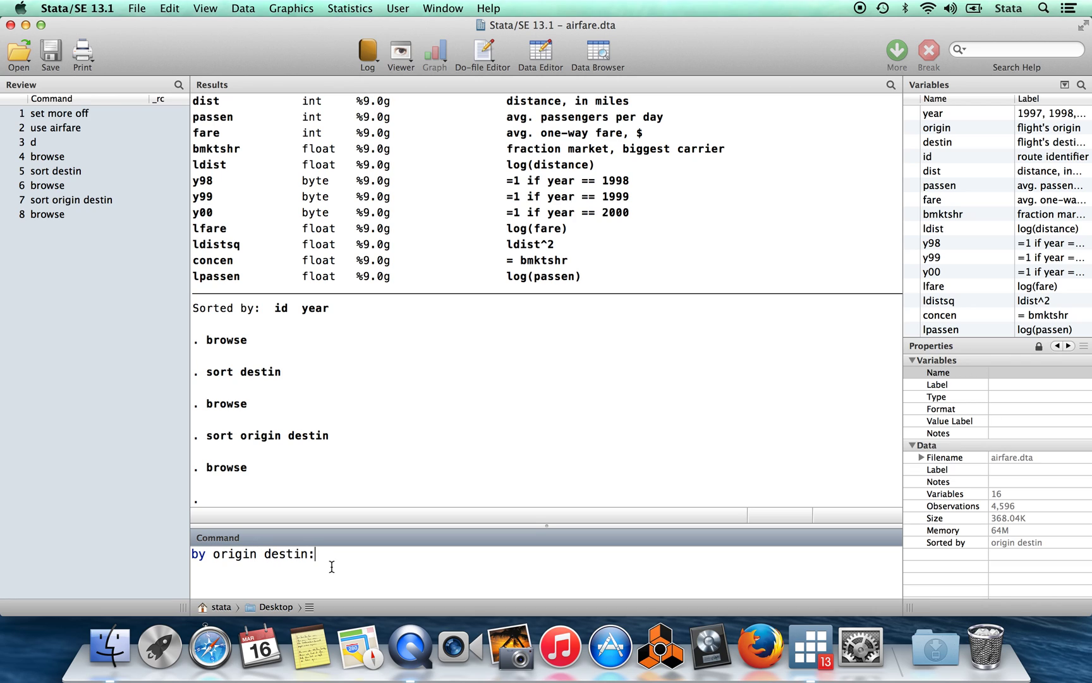
pyautogui.moveTo(326, 563); pyautogui.dragTo(190, 548)
pyautogui.click(311, 565)
pyautogui.moveTo(307, 556); pyautogui.dragTo(215, 551)
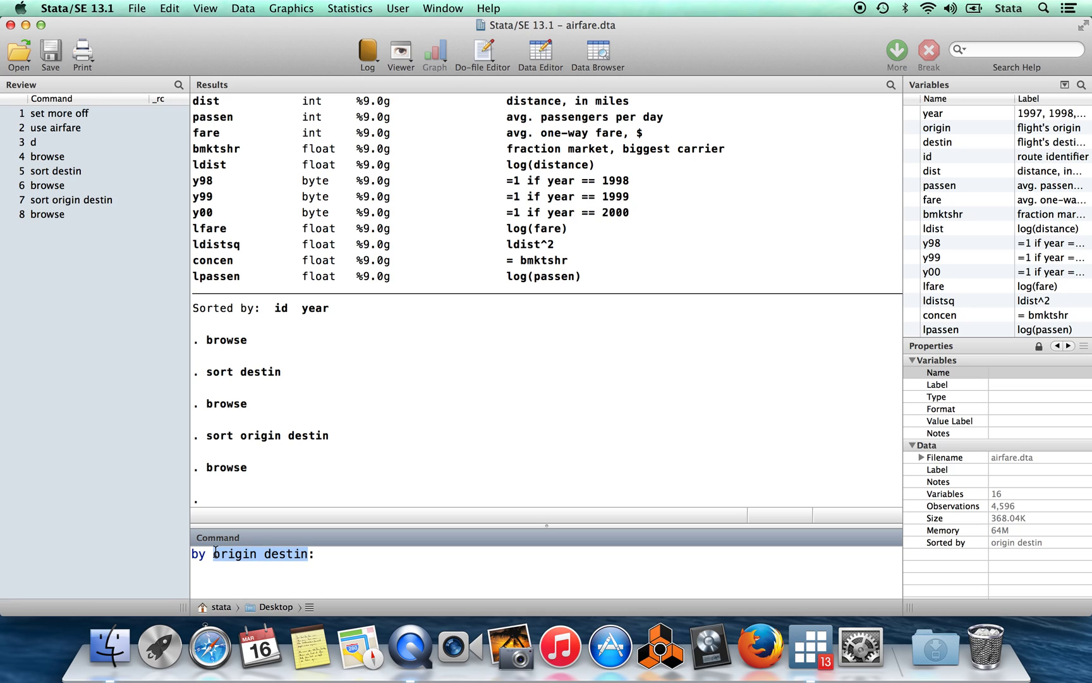
pyautogui.click(310, 554)
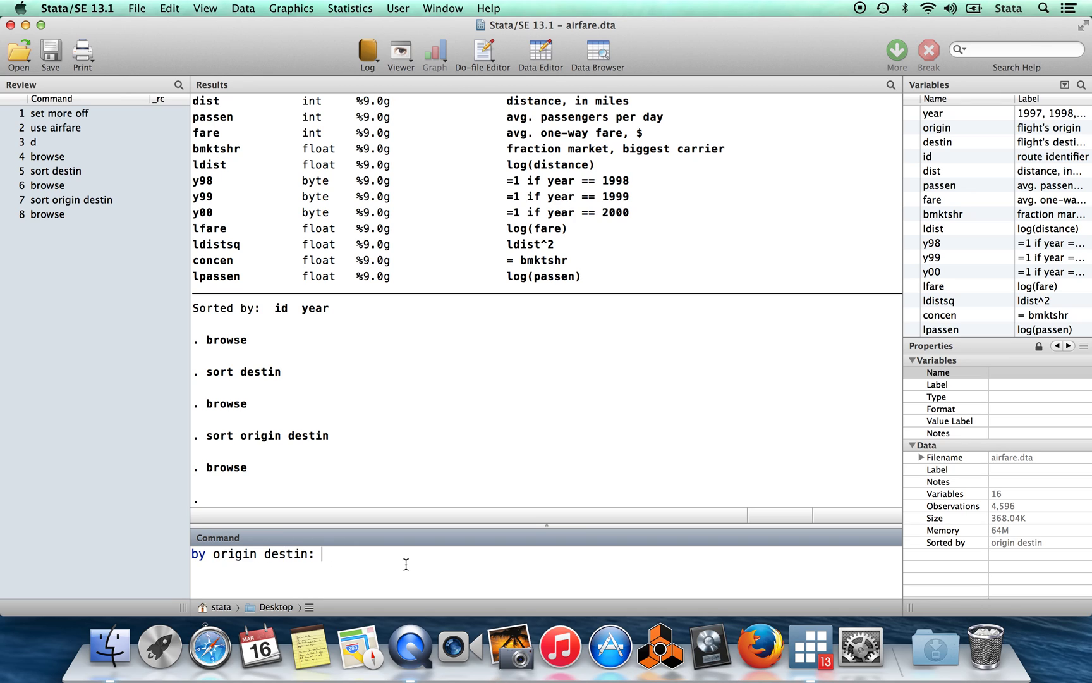
pyautogui.write('gen num=_n')
# Highlight num, _n and origin destin in the command, then run it to create num.
pyautogui.moveTo(415, 562); pyautogui.dragTo(186, 542)
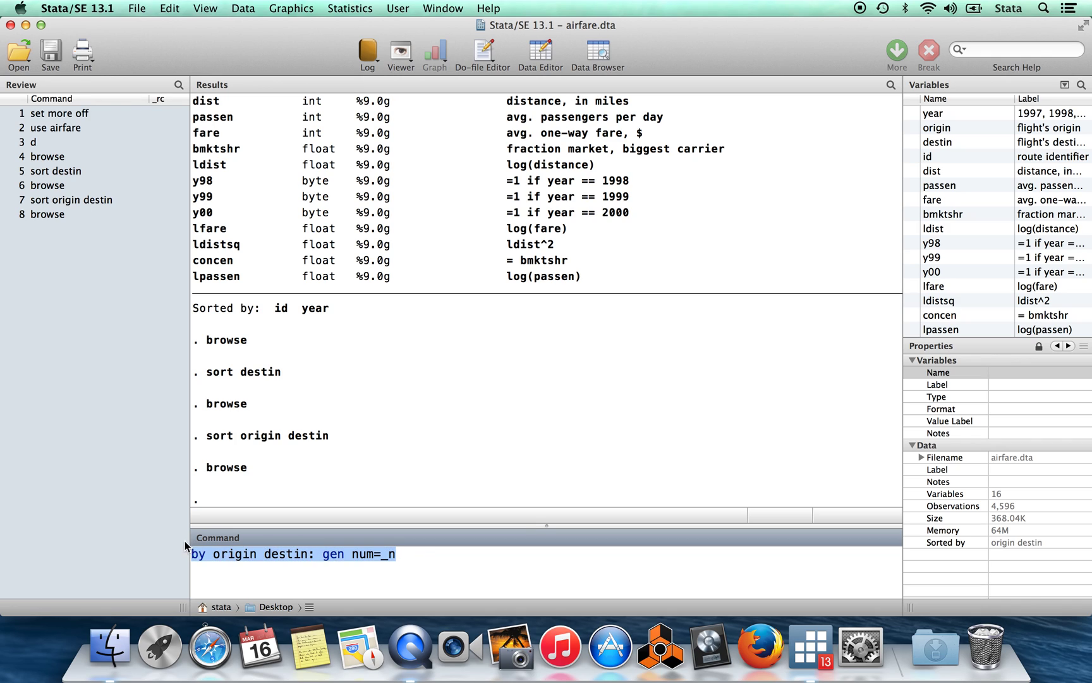
pyautogui.click(428, 562)
pyautogui.moveTo(351, 555); pyautogui.dragTo(382, 556)
pyautogui.click(399, 555)
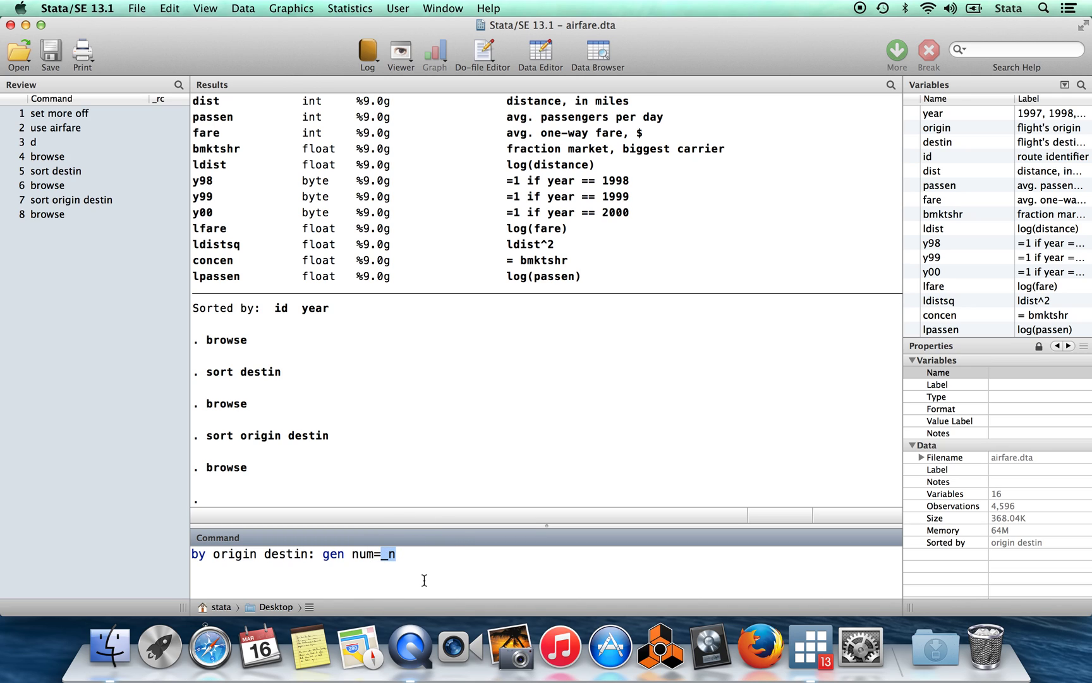
pyautogui.click(401, 562)
pyautogui.moveTo(398, 556)
pyautogui.mouseDown()
pyautogui.moveTo(382, 557)
pyautogui.moveTo(396, 561)
pyautogui.mouseUp()
pyautogui.keyDown('shift'); pyautogui.click(322, 560); pyautogui.keyUp('shift')
pyautogui.moveTo(309, 559); pyautogui.dragTo(213, 559)
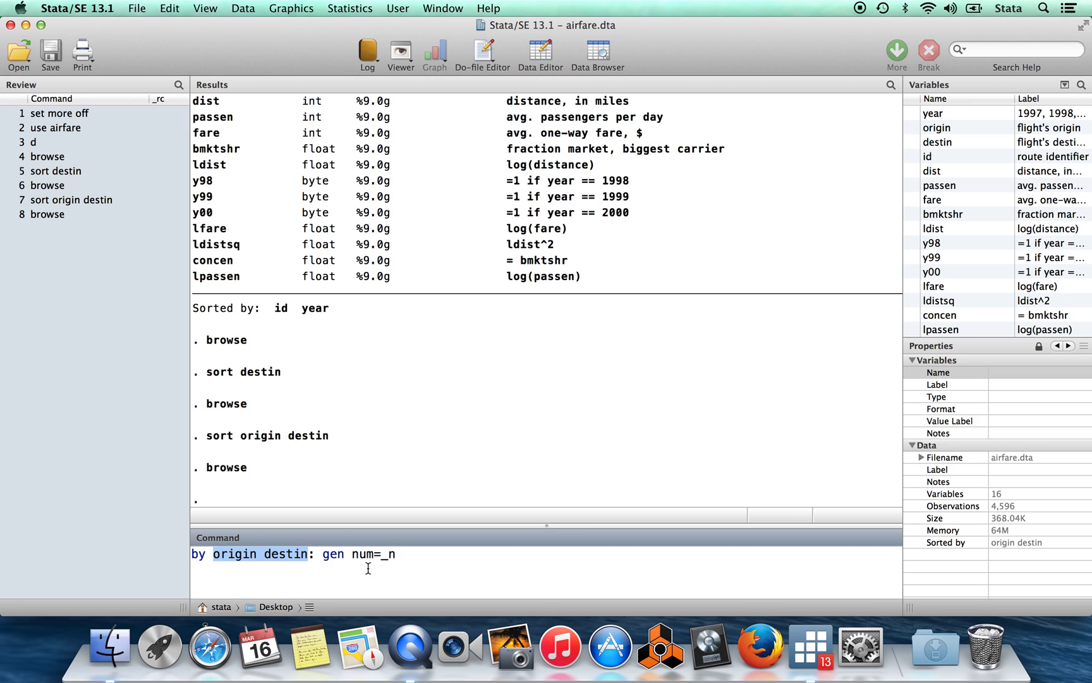
pyautogui.click(413, 567)
pyautogui.press('Return')
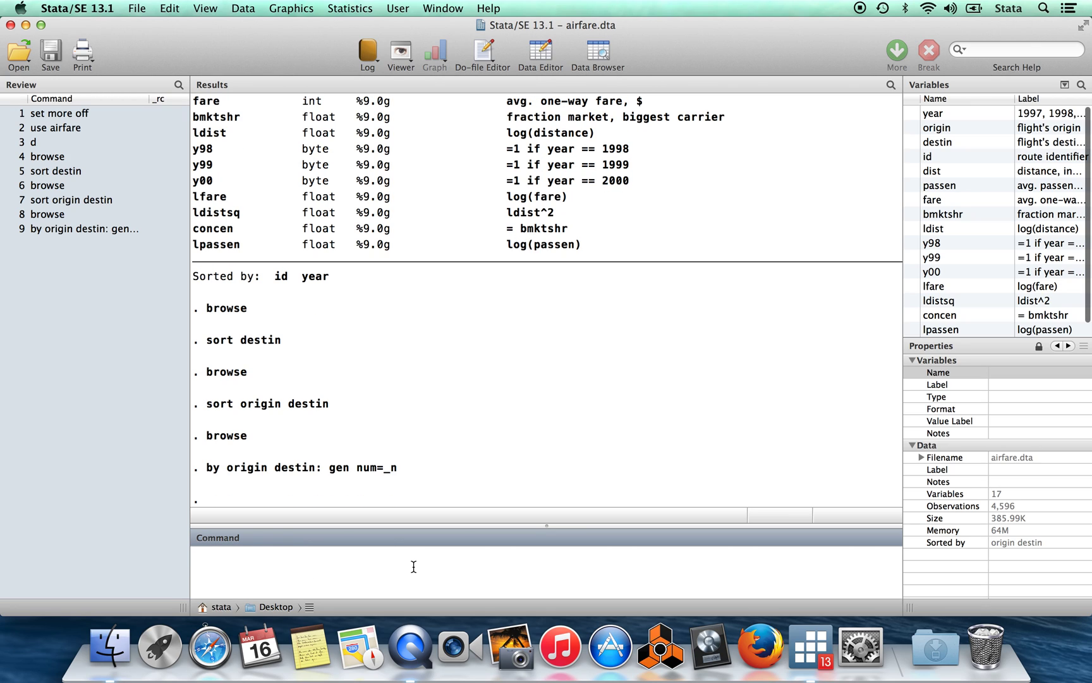
# Browse the data and check that num counts 1 to 4 within the first route.
pyautogui.write('browse')
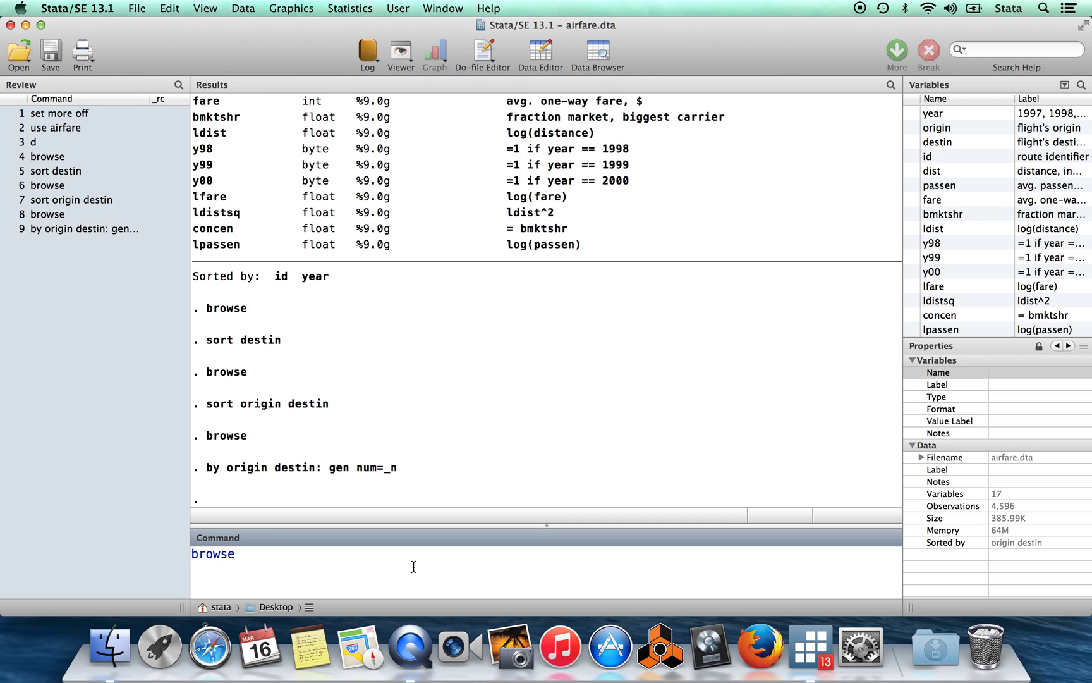
pyautogui.press('Return')
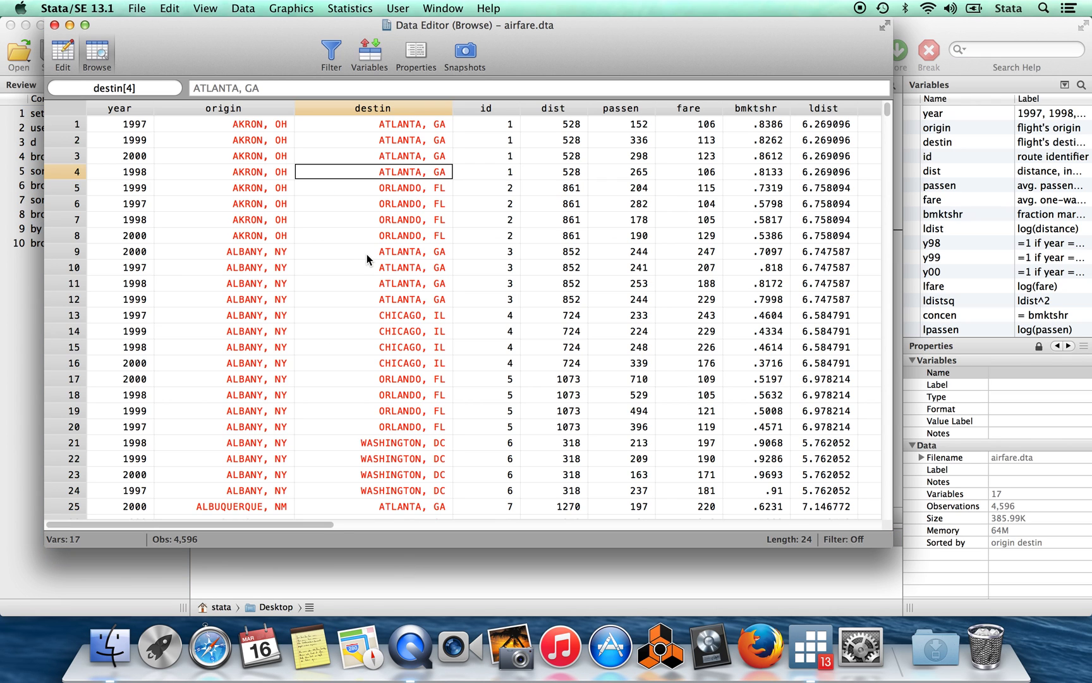
pyautogui.press('Up')
pyautogui.press('Up')
pyautogui.press('Up')
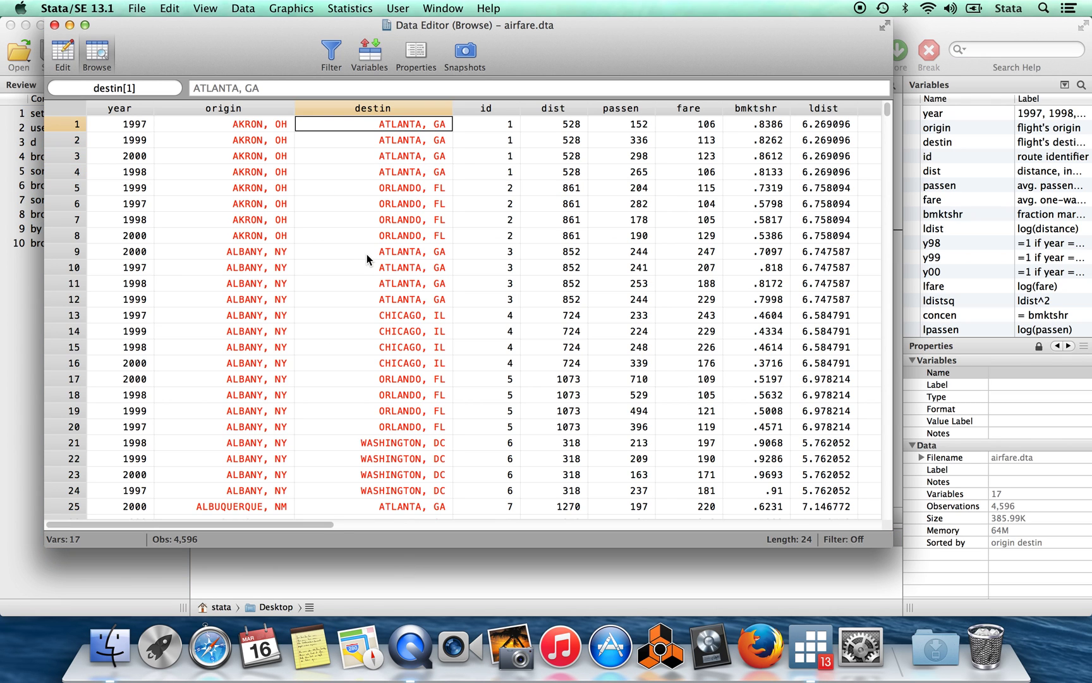
pyautogui.press('Left')
pyautogui.press('Right')
pyautogui.press('Left')
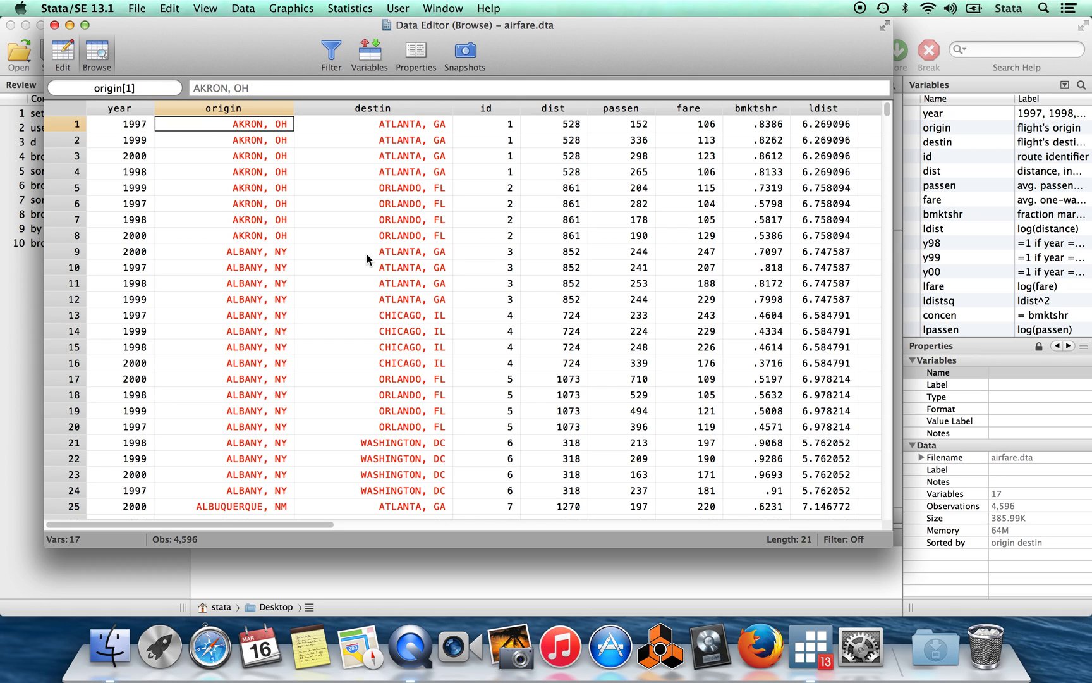
pyautogui.press('Right')
pyautogui.press('Down')
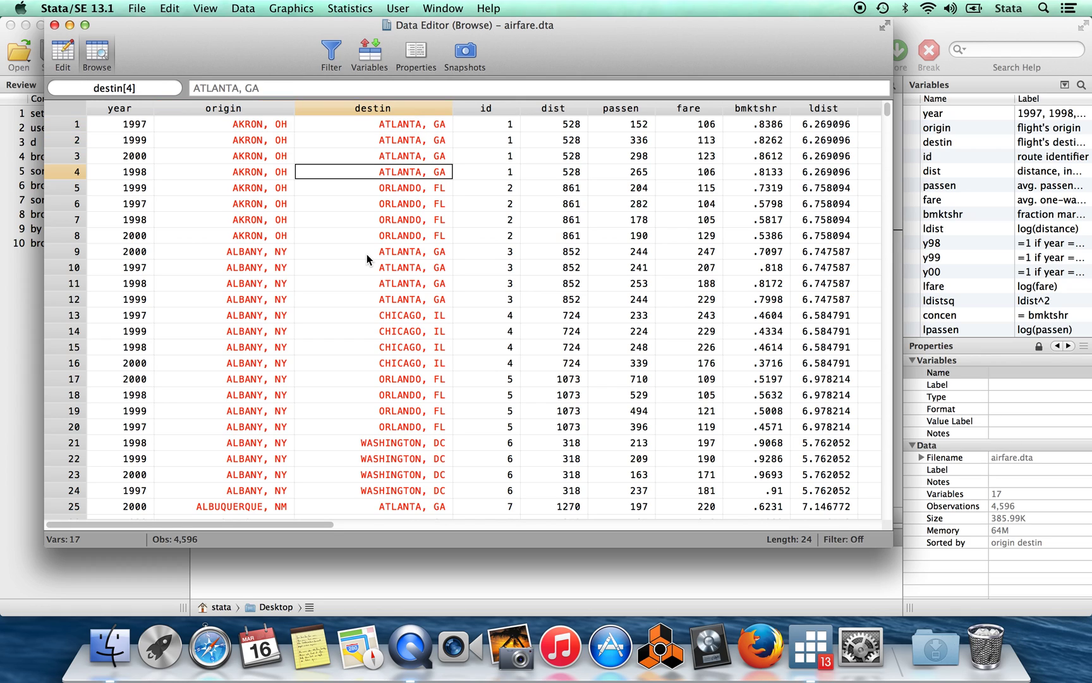
pyautogui.press('Up')
pyautogui.press('Up')
pyautogui.press('Up')
pyautogui.press('Down')
pyautogui.press('Down')
pyautogui.press('Down')
pyautogui.press('Right')
pyautogui.press('Right')
pyautogui.press('Right')
pyautogui.press('Right')
pyautogui.press('Right')
pyautogui.press('Right')
pyautogui.press('Right')
pyautogui.press('Right')
pyautogui.press('Right')
pyautogui.press('Right')
pyautogui.press('Right')
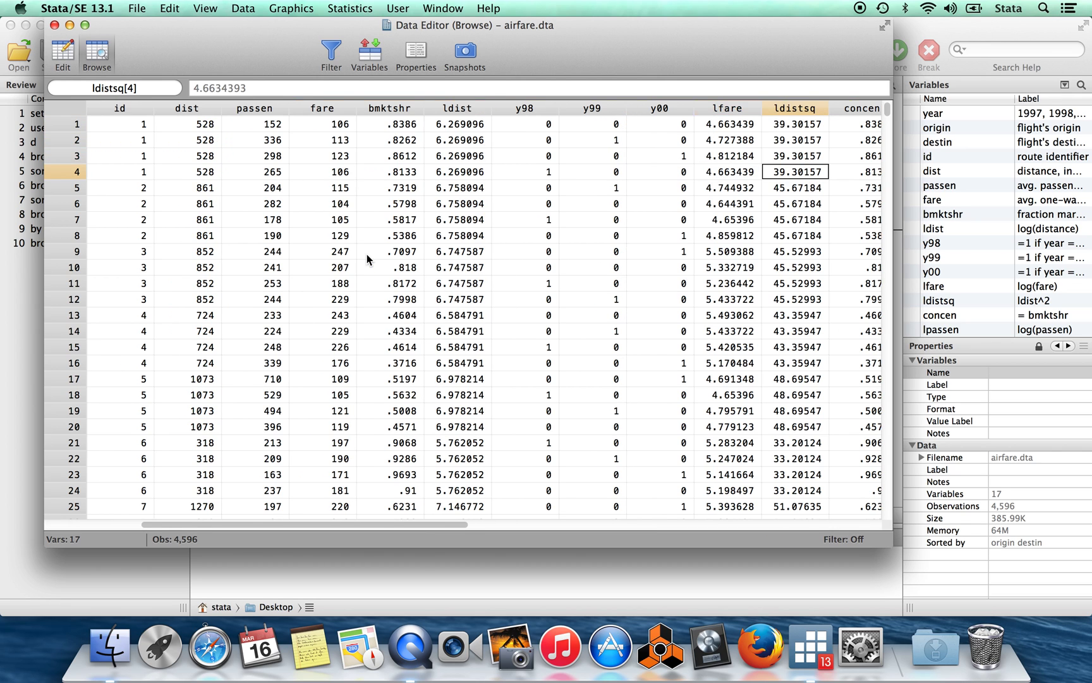
pyautogui.press('Right')
pyautogui.press('Right')
pyautogui.press('Right')
pyautogui.press('Up')
pyautogui.press('Up')
pyautogui.press('Up')
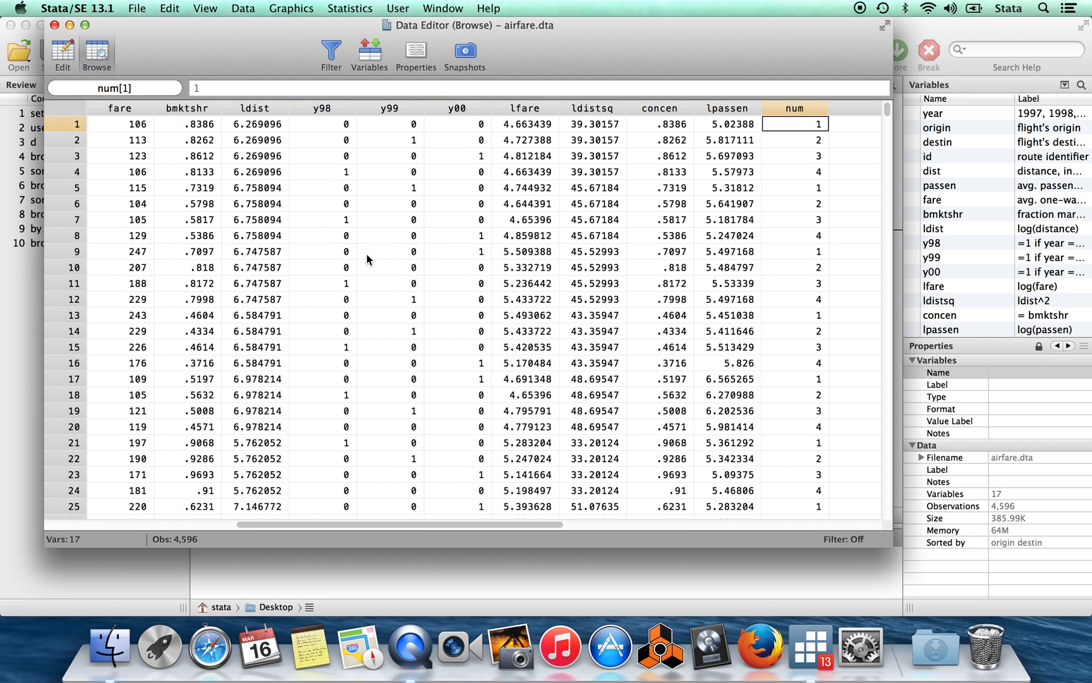
pyautogui.press('Down')
pyautogui.press('Down')
pyautogui.press('Down')
pyautogui.press('Up')
pyautogui.press('Up')
pyautogui.press('Up')
# Step through observations 8 to 16, comparing num with each origin and destin.
pyautogui.press('Down')
pyautogui.press('Down')
pyautogui.press('Down')
pyautogui.press('Down')
pyautogui.press('Down')
pyautogui.press('Down')
pyautogui.press('Down')
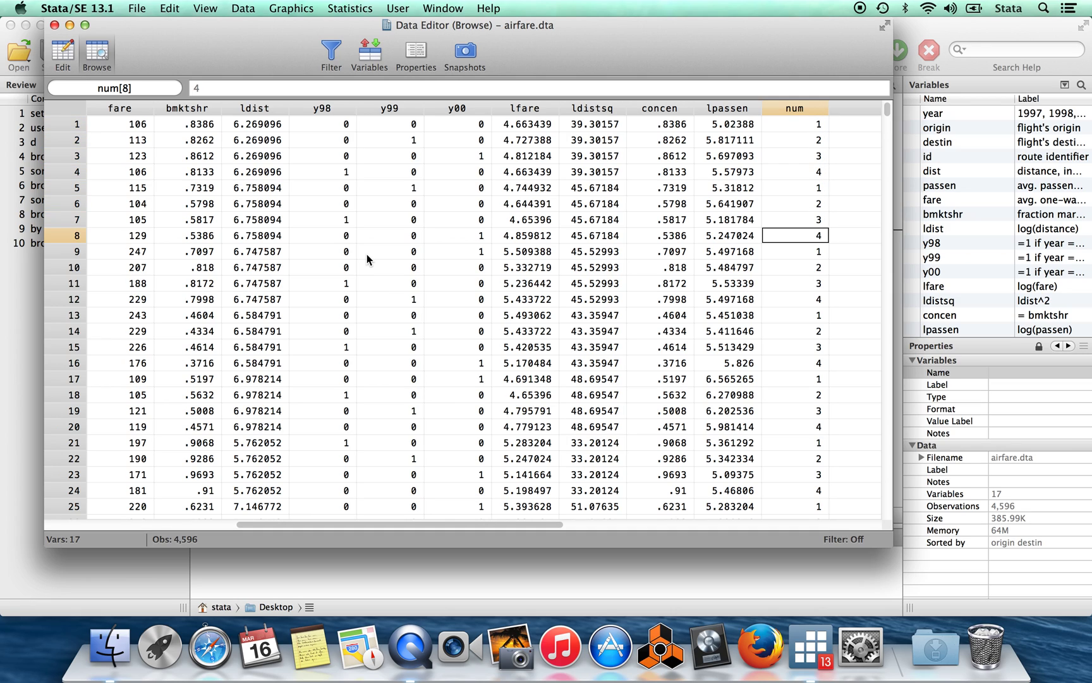
pyautogui.press('Down')
pyautogui.press('Down')
pyautogui.press('Down')
pyautogui.press('Down')
pyautogui.press('Left')
pyautogui.press('Left')
pyautogui.press('Left')
pyautogui.press('Left')
pyautogui.press('Left')
pyautogui.press('Left')
pyautogui.press('Left')
pyautogui.press('Left')
pyautogui.press('Left')
pyautogui.press('Left')
pyautogui.press('Left')
pyautogui.press('Left')
pyautogui.press('Left')
pyautogui.press('Left')
pyautogui.press('Left')
pyautogui.press('Left')
pyautogui.press('Right')
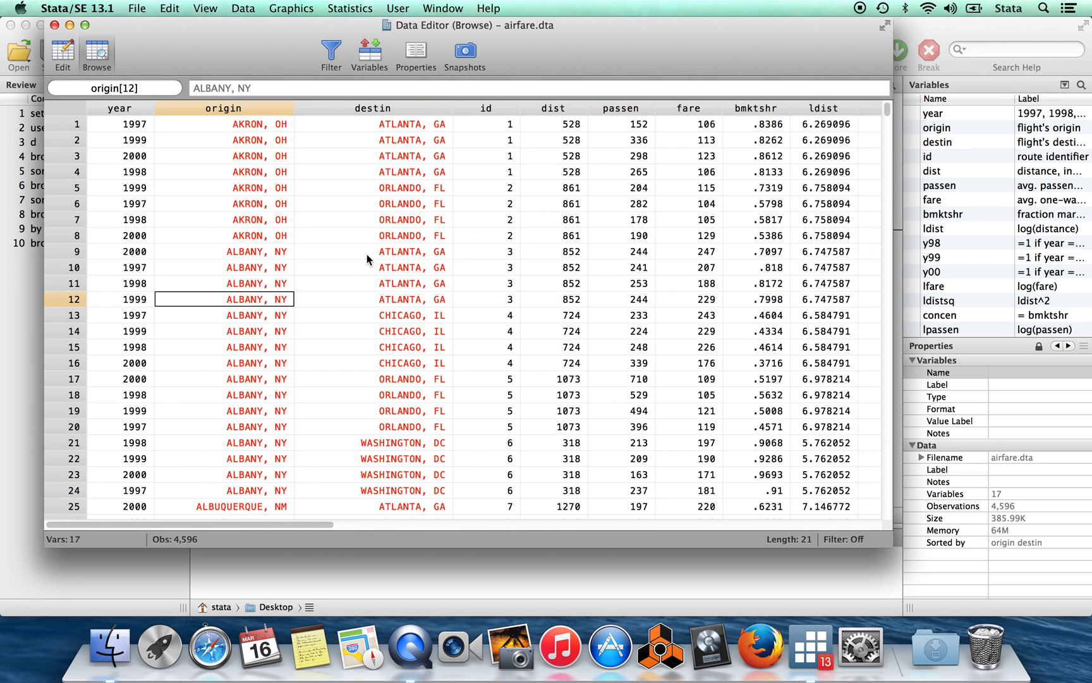
pyautogui.press('Right')
pyautogui.press('Right')
pyautogui.press('Left')
pyautogui.press('Up')
pyautogui.press('Up')
pyautogui.press('Up')
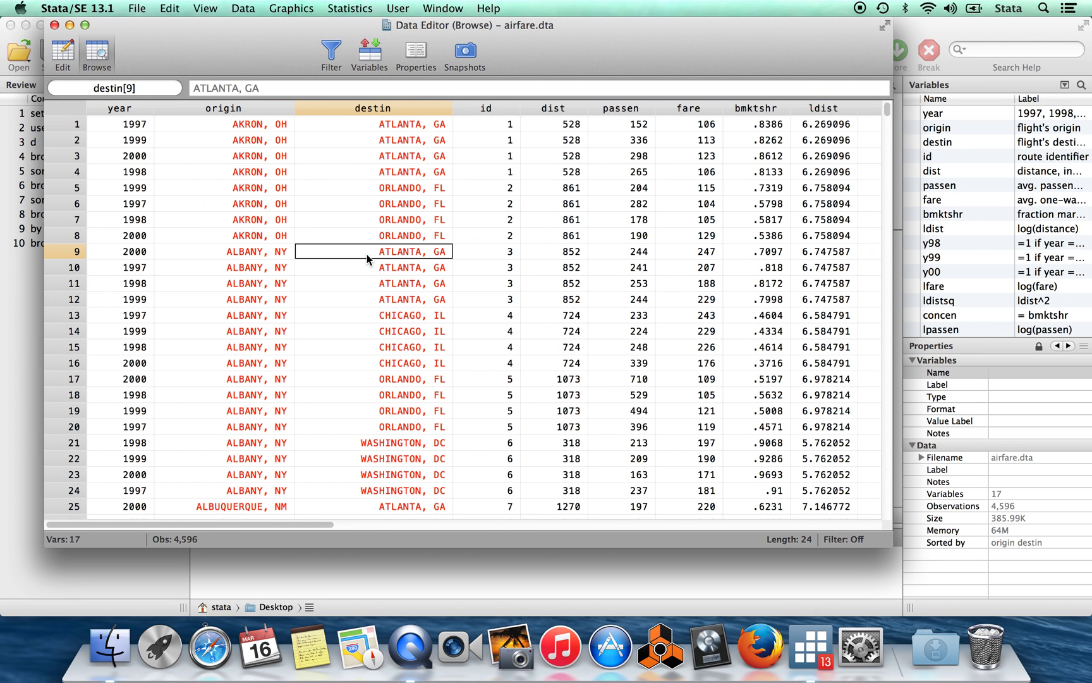
pyautogui.press('Down')
pyautogui.press('Down')
pyautogui.press('Down')
pyautogui.press('Down')
pyautogui.press('Down')
pyautogui.press('Down')
pyautogui.press('Down')
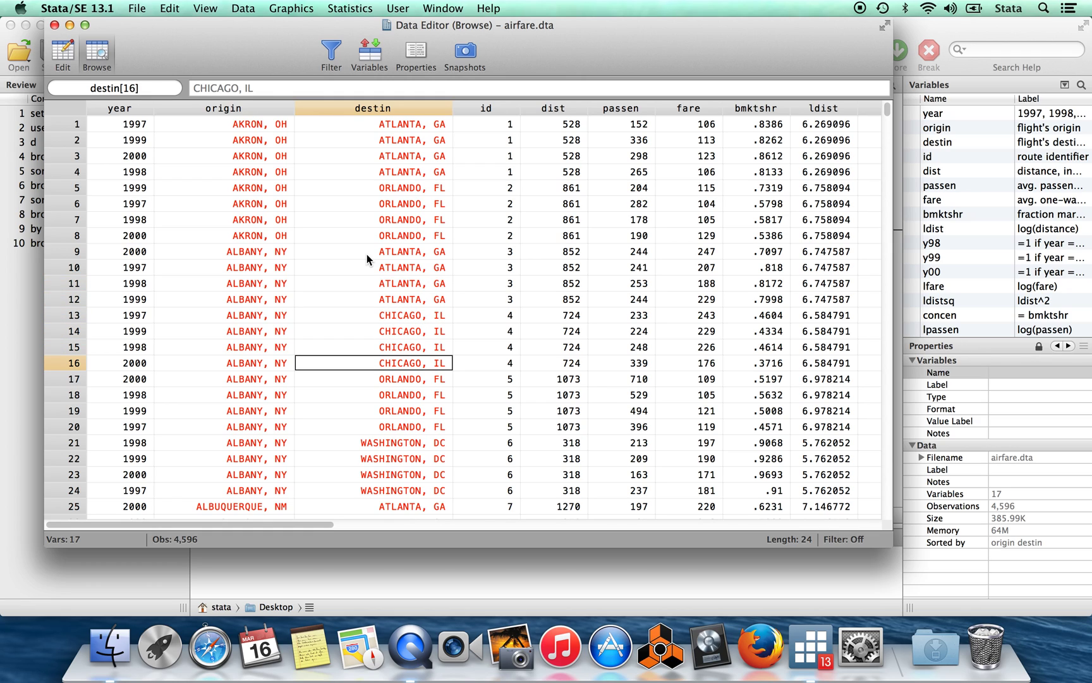
pyautogui.press('Left')
pyautogui.press('Right')
pyautogui.press('Left')
pyautogui.press('Right')
pyautogui.press('Left')
pyautogui.press('Right')
# Recall the num command and change _n to _N, which errors because num exists.
pyautogui.click(402, 580)
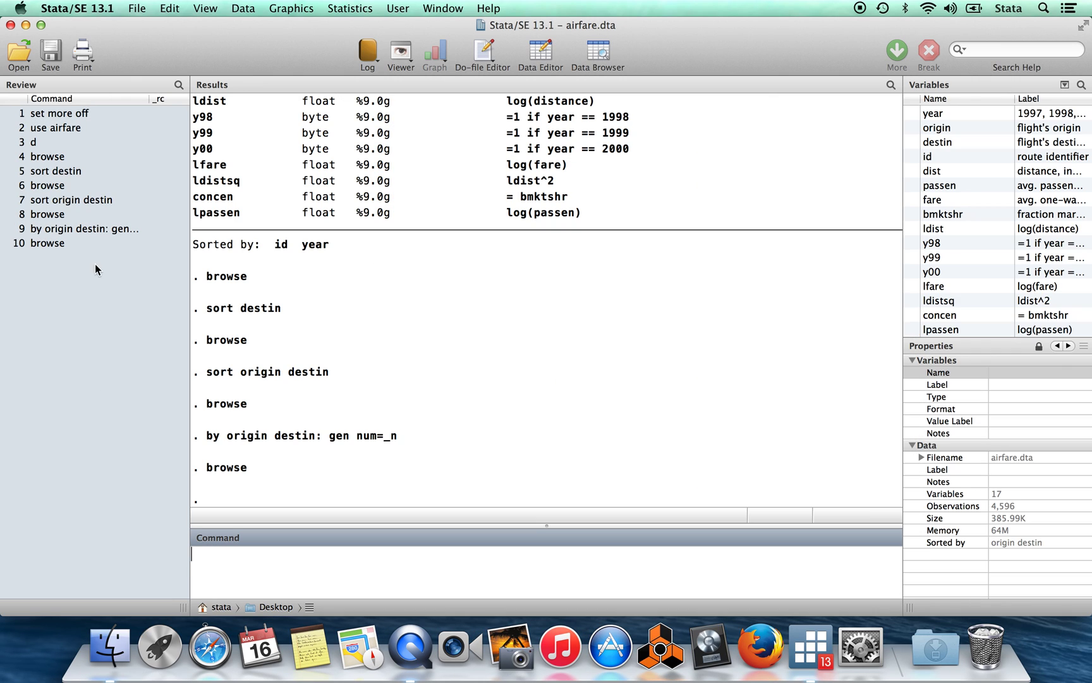
pyautogui.click(101, 233)
pyautogui.click(401, 568)
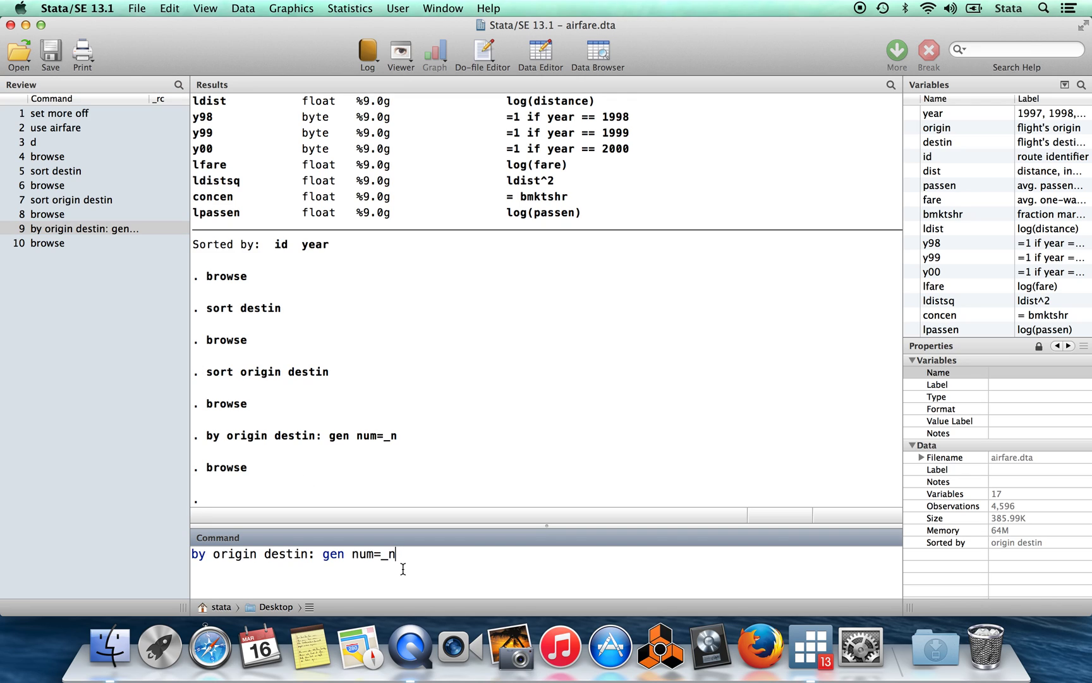
pyautogui.press('BackSpace')
pyautogui.write('N')
pyautogui.press('Return')
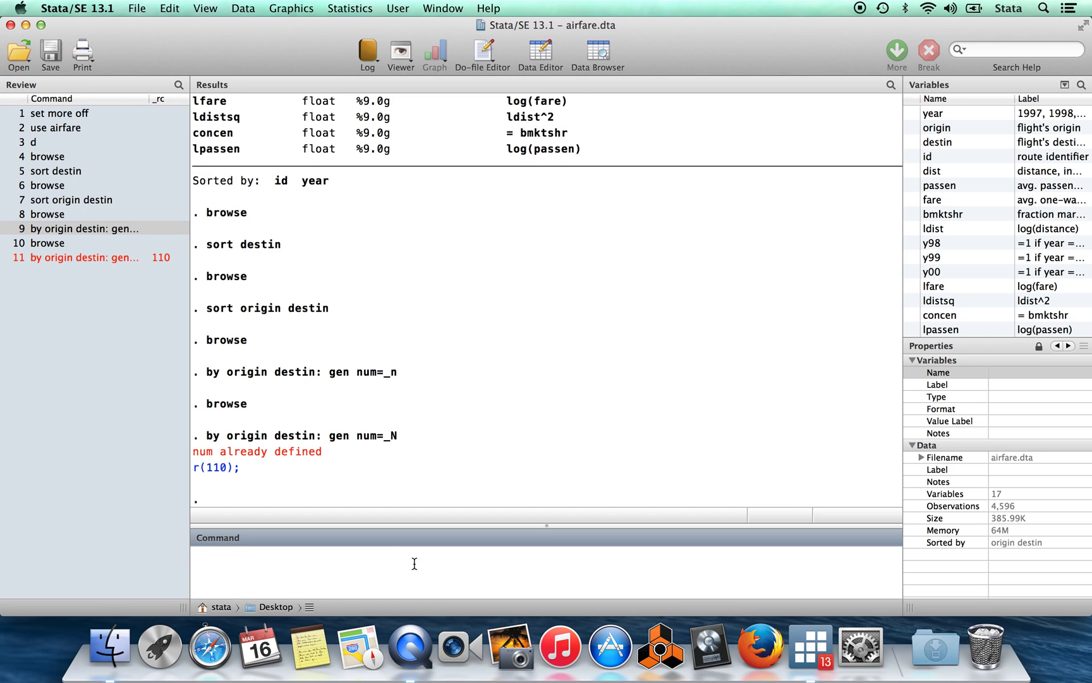
# Run 'by origin destin: gen tot=_N' instead, then browse the data.
pyautogui.click(90, 256)
pyautogui.click(373, 549)
pyautogui.press('BackSpace')
pyautogui.press('BackSpace')
pyautogui.press('BackSpace')
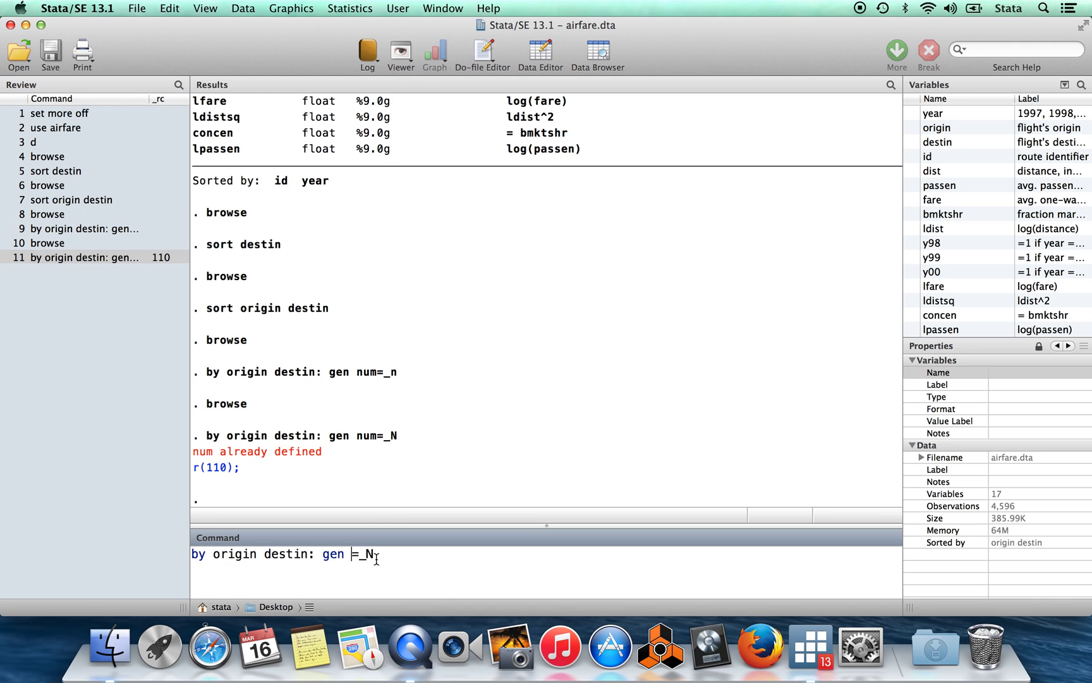
pyautogui.write('tot')
pyautogui.press('Return')
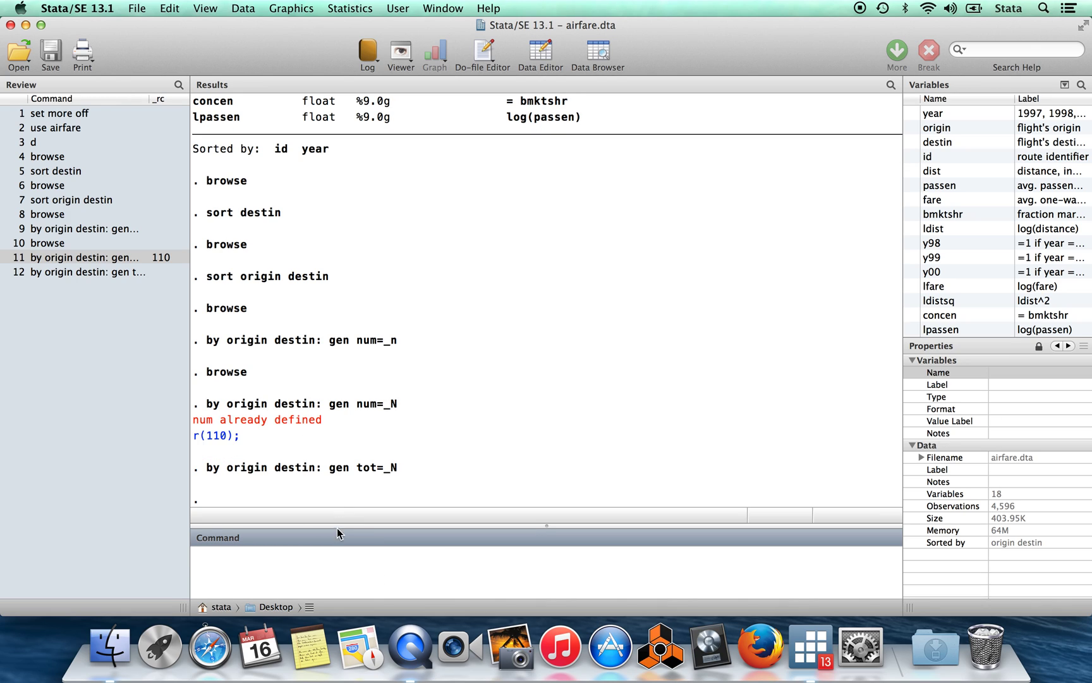
pyautogui.write('browse')
pyautogui.press('Return')
pyautogui.press('Up')
pyautogui.press('Up')
pyautogui.press('Up')
pyautogui.press('Up')
pyautogui.press('Up')
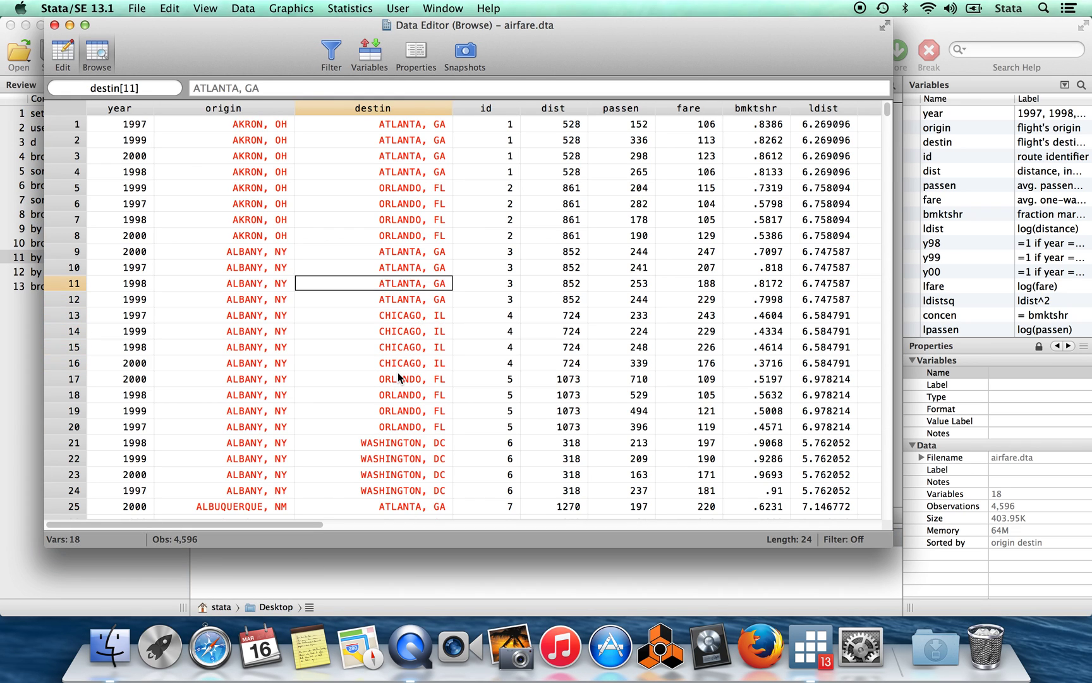
pyautogui.press('Up')
pyautogui.press('Up')
pyautogui.press('Up')
pyautogui.press('Up')
pyautogui.press('Up')
pyautogui.press('Up')
pyautogui.press('Up')
pyautogui.press('Up')
pyautogui.press('Up')
pyautogui.press('Up')
pyautogui.press('Right')
pyautogui.press('Right')
pyautogui.press('Right')
pyautogui.press('Right')
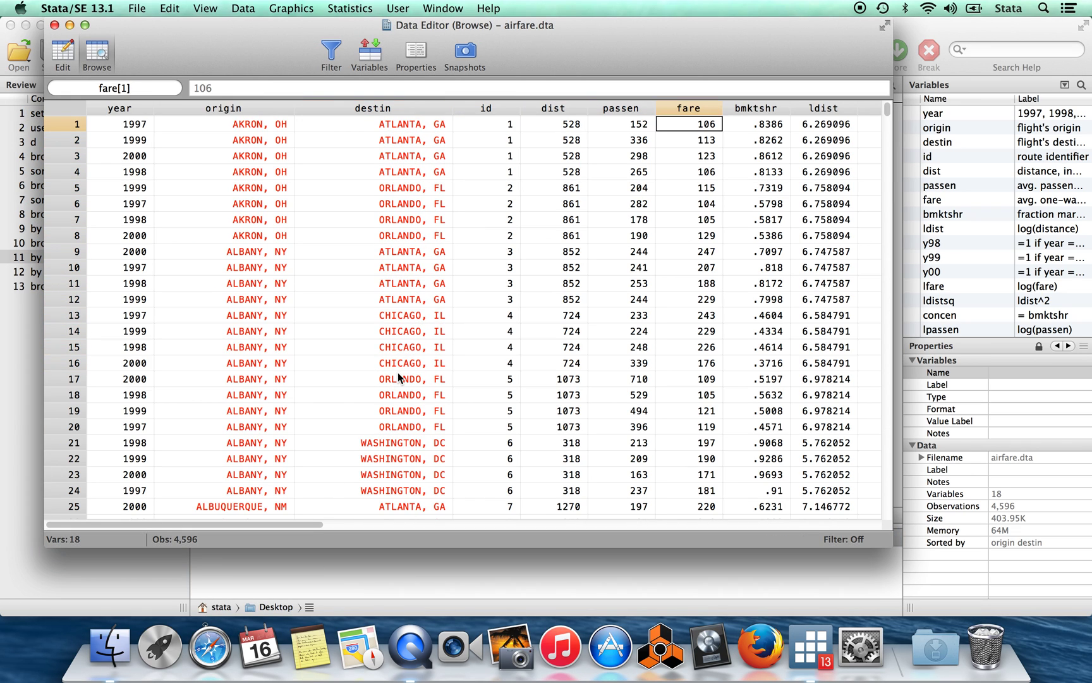
pyautogui.press('Right')
pyautogui.press('Right')
pyautogui.press('Right')
pyautogui.press('Right')
pyautogui.press('Right')
pyautogui.press('Right')
pyautogui.press('Right')
pyautogui.press('Right')
pyautogui.press('Right')
pyautogui.press('Right')
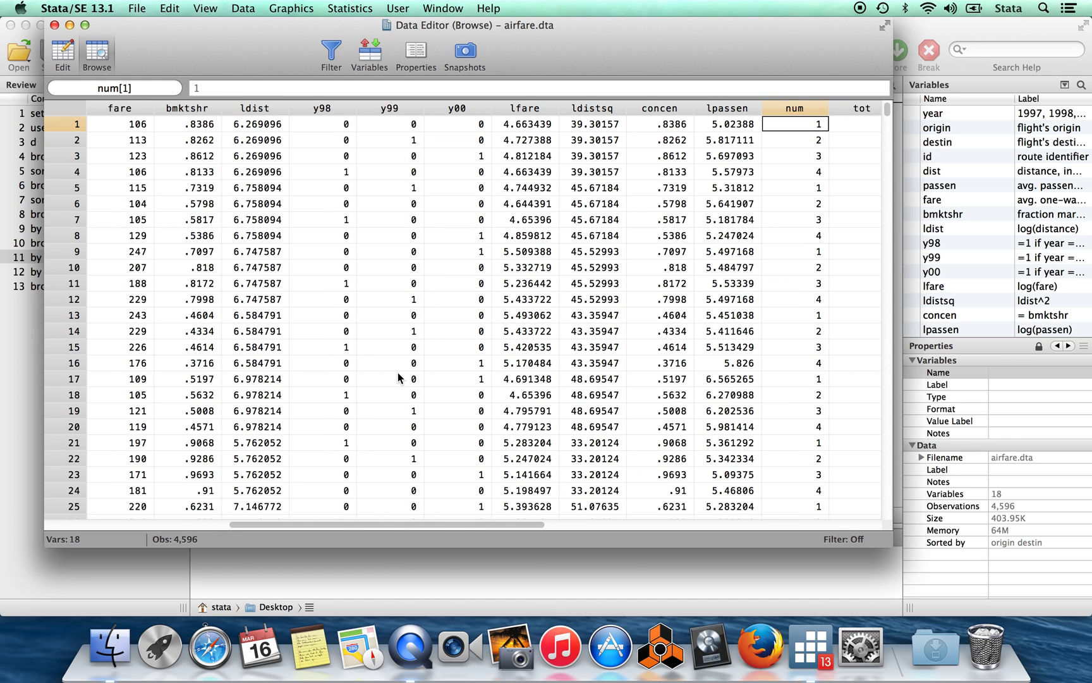
pyautogui.press('Right')
pyautogui.press('Down')
pyautogui.press('Down')
pyautogui.press('Down')
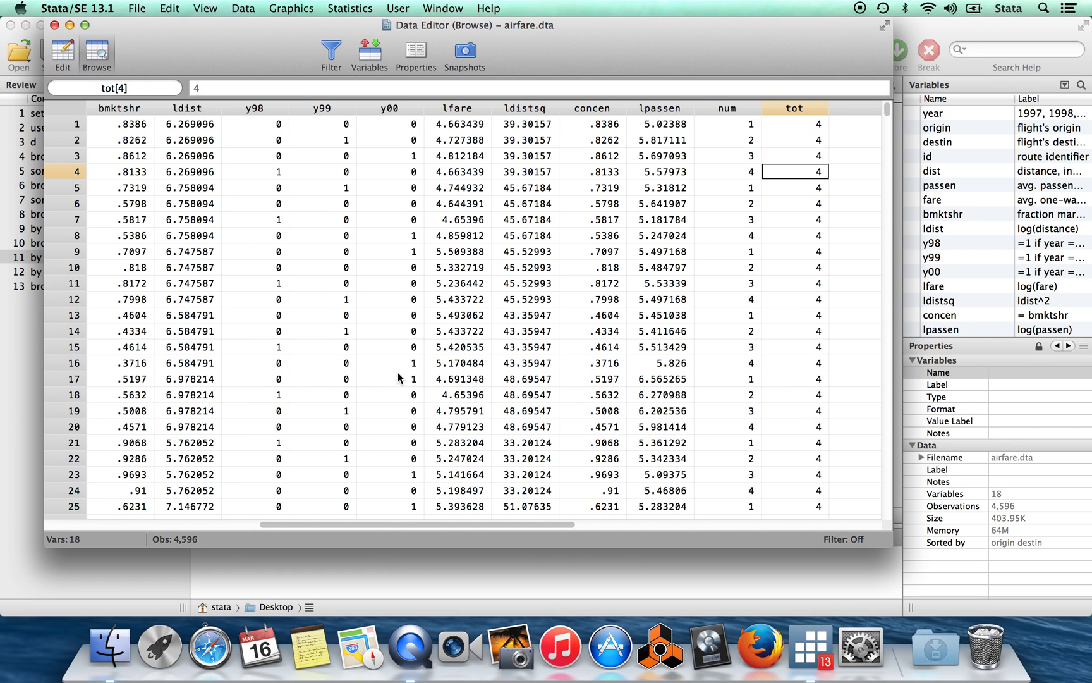
pyautogui.press('Down')
pyautogui.press('Down')
pyautogui.press('Down')
pyautogui.press('Down')
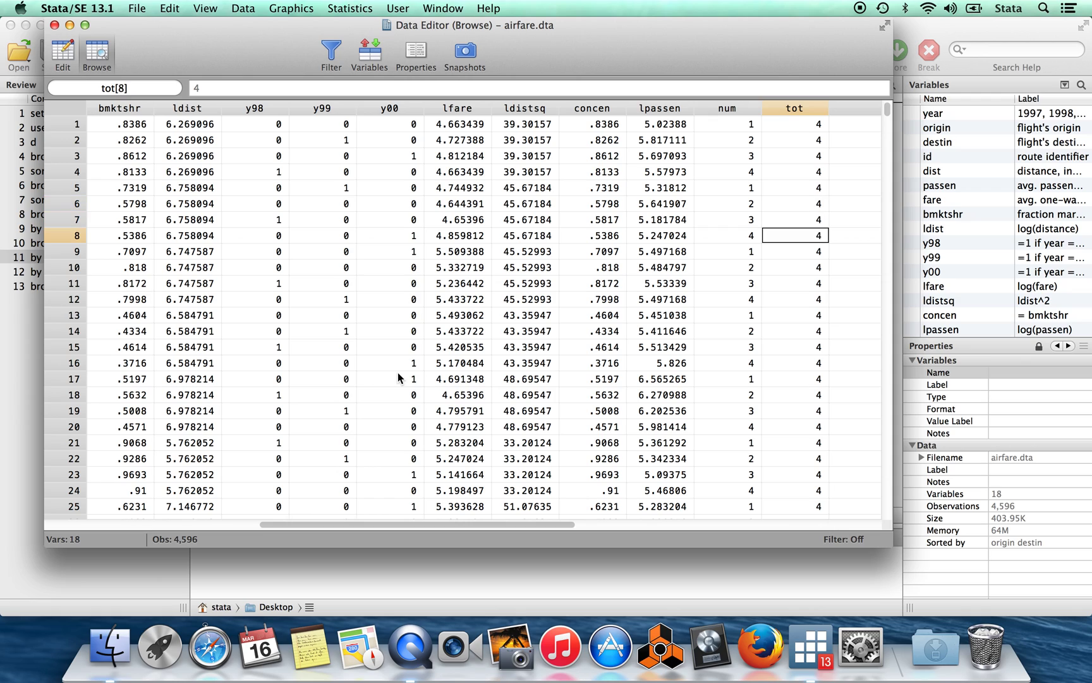
pyautogui.press('Up')
pyautogui.press('Up')
pyautogui.press('Up')
pyautogui.press('Up')
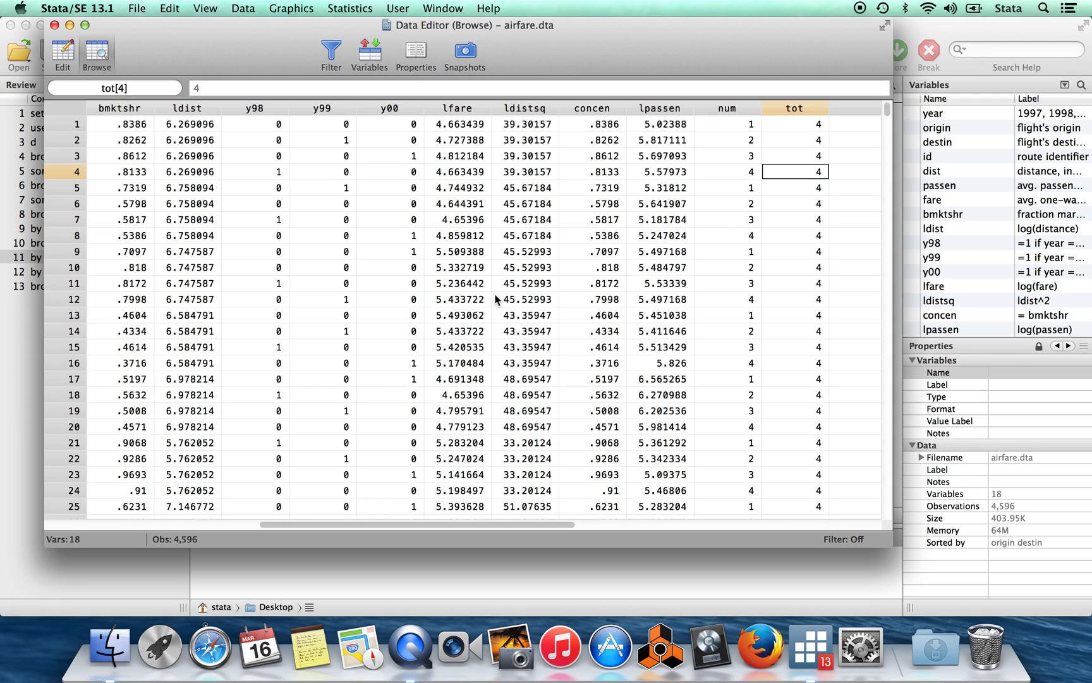
pyautogui.click(731, 172)
pyautogui.click(774, 176)
# Run 'tab tot' and point out tot equals 4 for all 4,596 observations (100%).
pyautogui.click(987, 37)
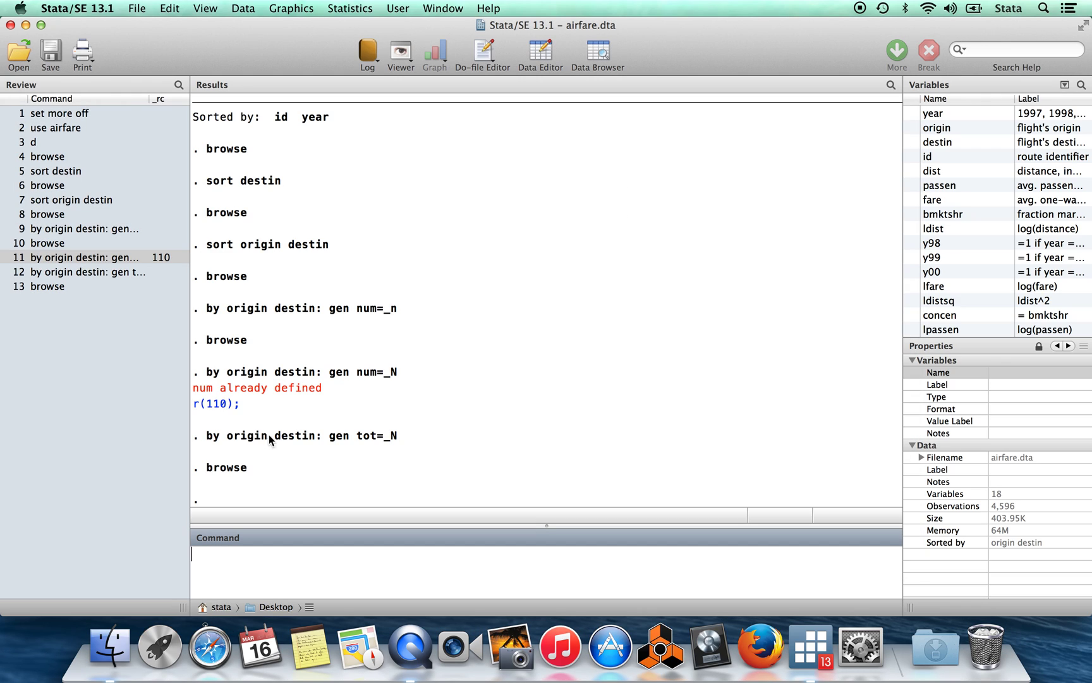
pyautogui.write('tab tot')
pyautogui.press('Return')
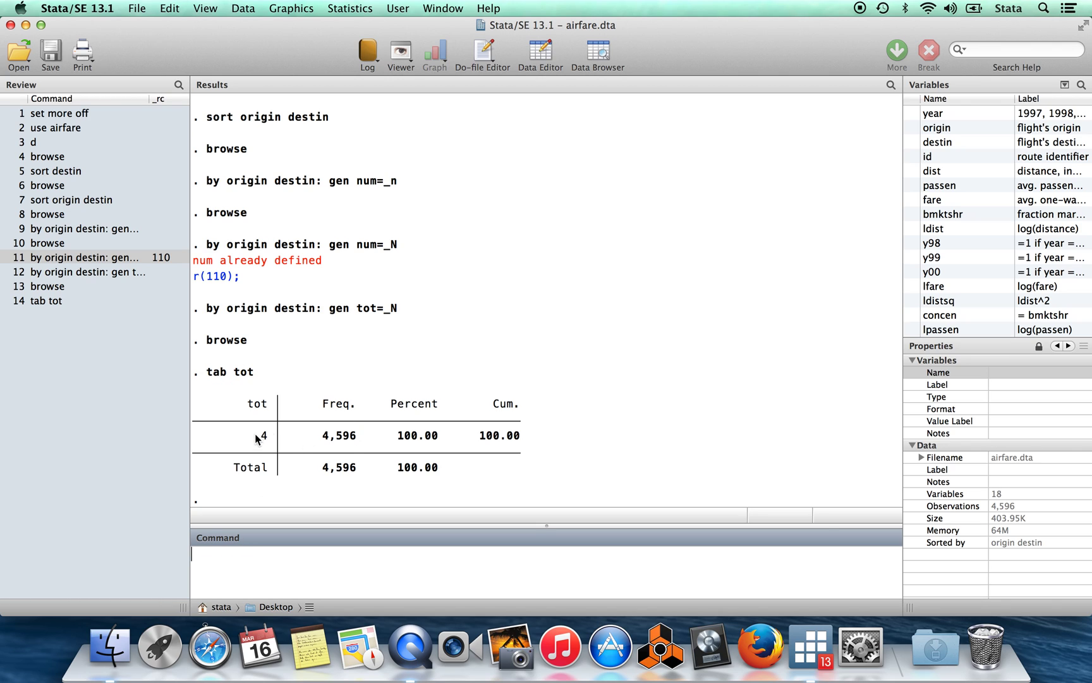
pyautogui.moveTo(257, 437); pyautogui.dragTo(359, 441)
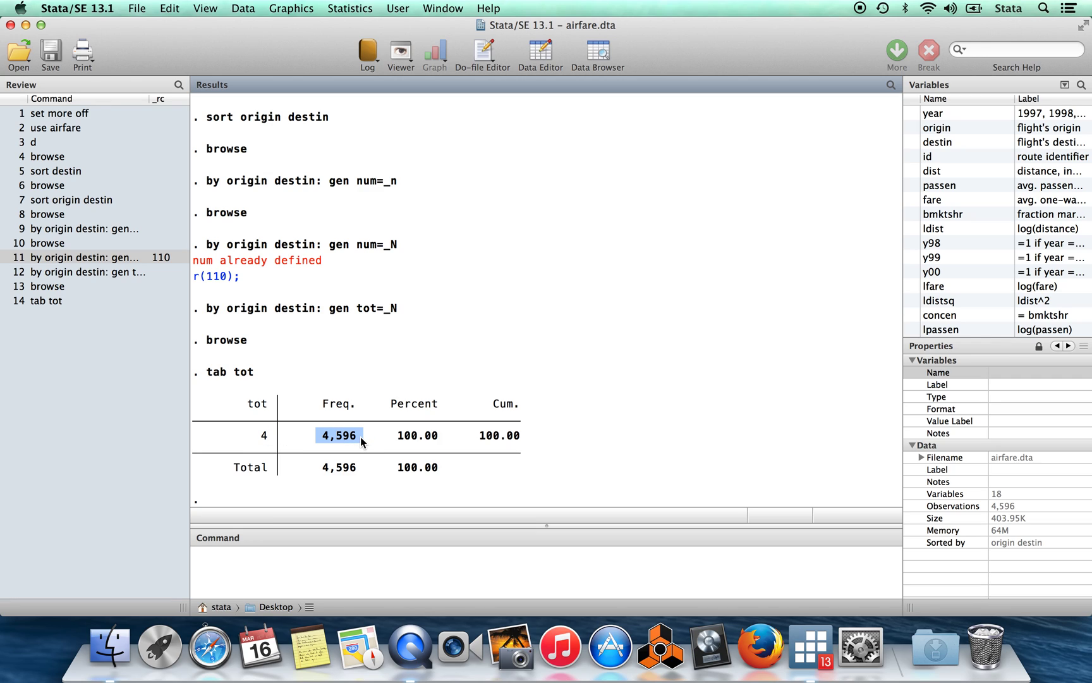
pyautogui.moveTo(396, 435); pyautogui.dragTo(439, 435)
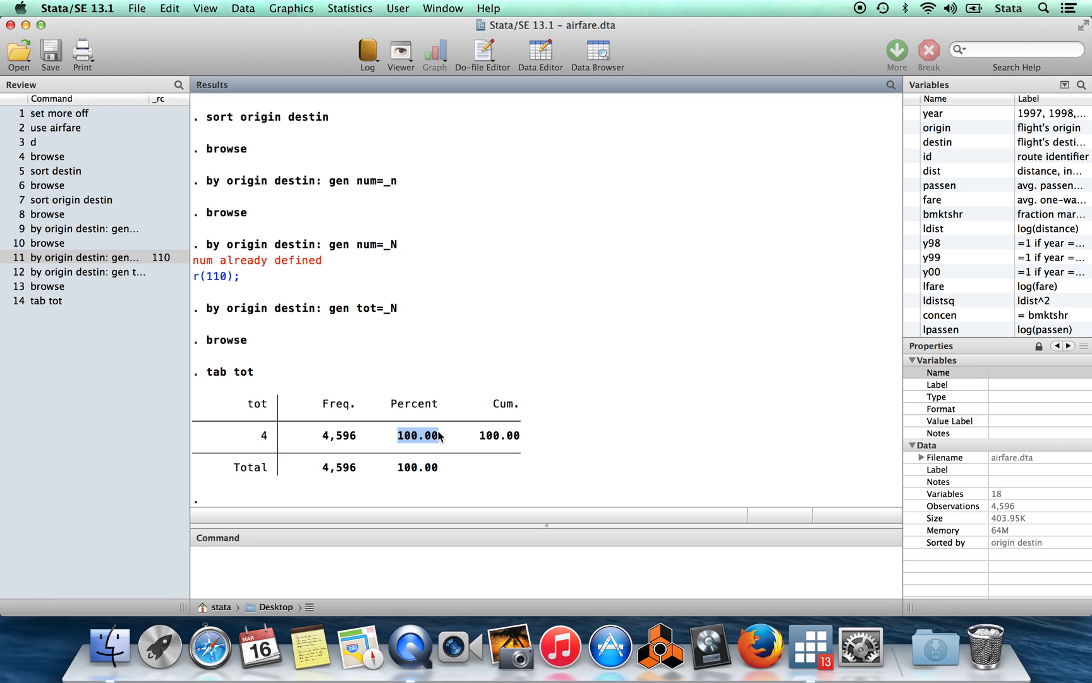
pyautogui.click(281, 562)
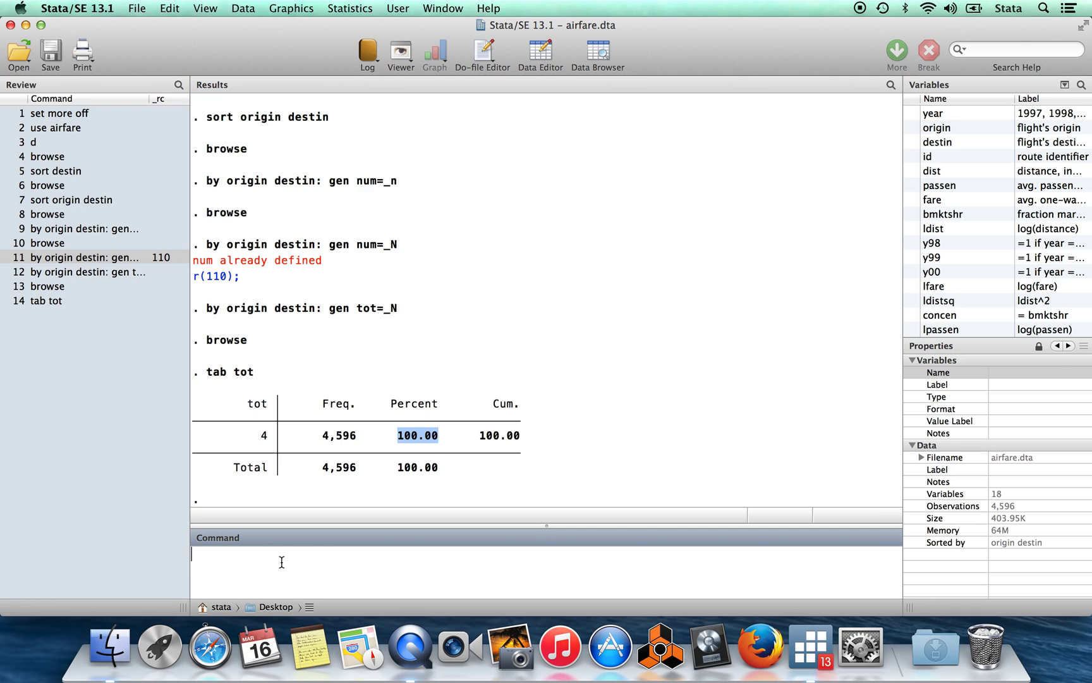
pyautogui.moveTo(229, 314); pyautogui.dragTo(312, 310)
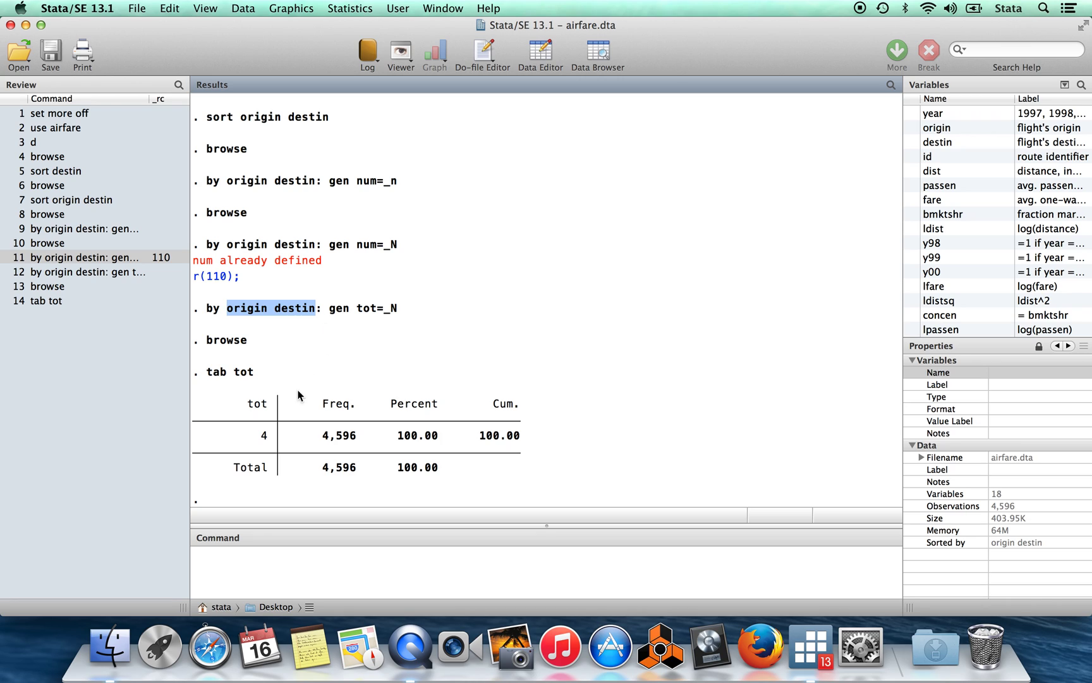
pyautogui.click(257, 565)
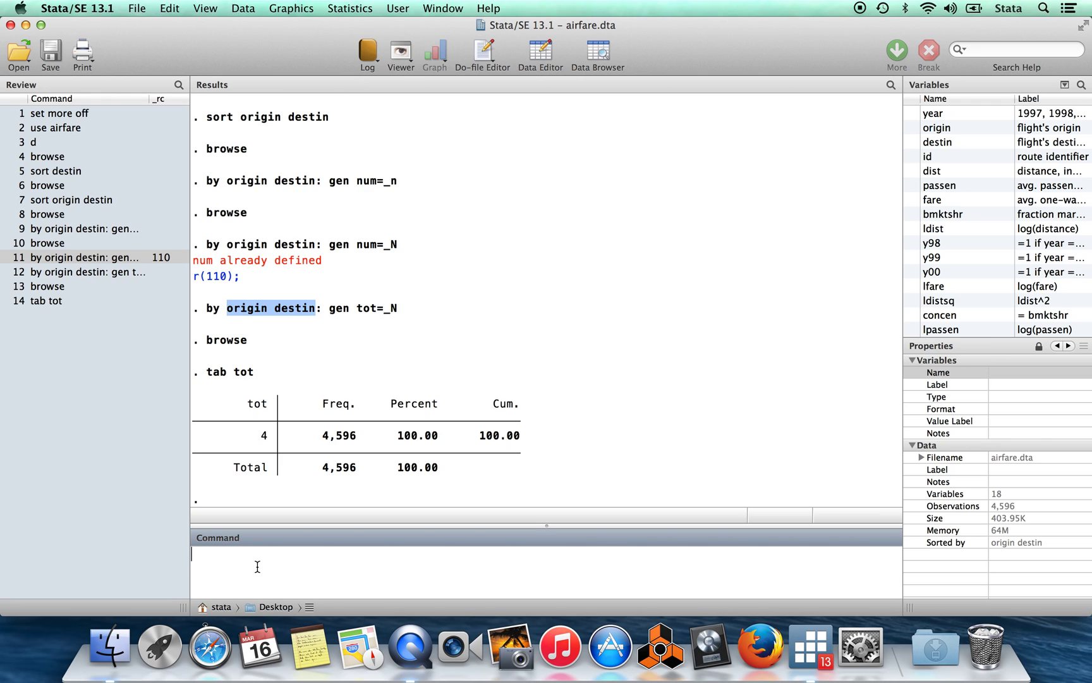
# Run 'by origin: egen avgfare=mean(fare)' to compute each origin's mean fare.
pyautogui.write('by origin: egen')
pyautogui.moveTo(302, 554); pyautogui.dragTo(271, 554)
pyautogui.click(341, 563)
pyautogui.write('avgfare')
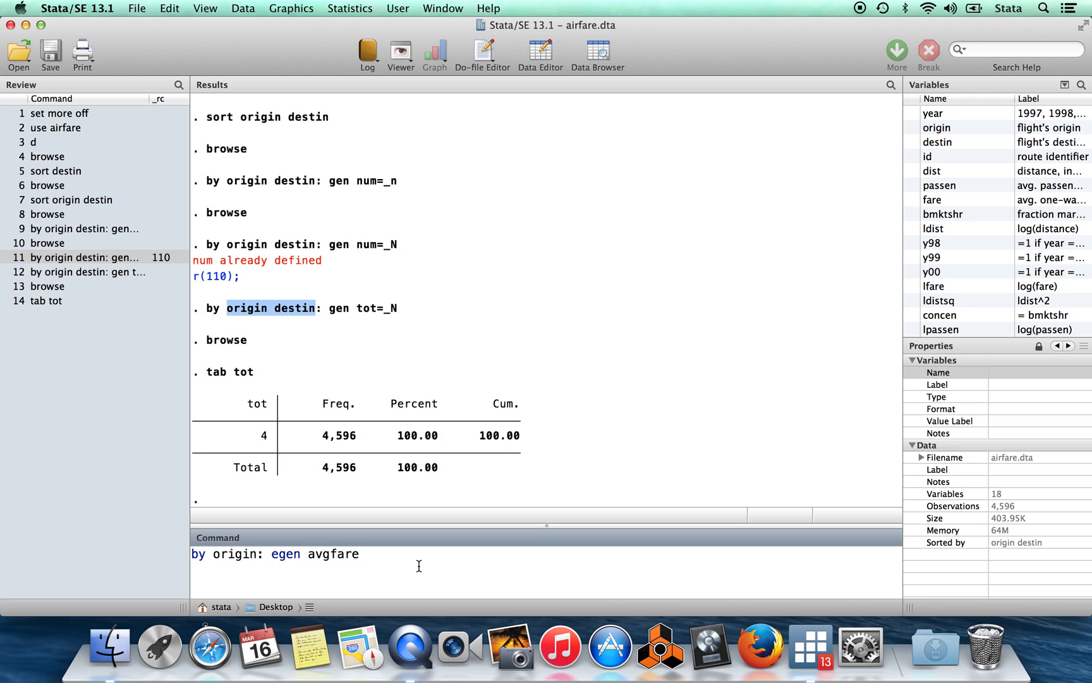
pyautogui.write('=mean(fare)')
pyautogui.moveTo(921, 198)
pyautogui.press('Return')
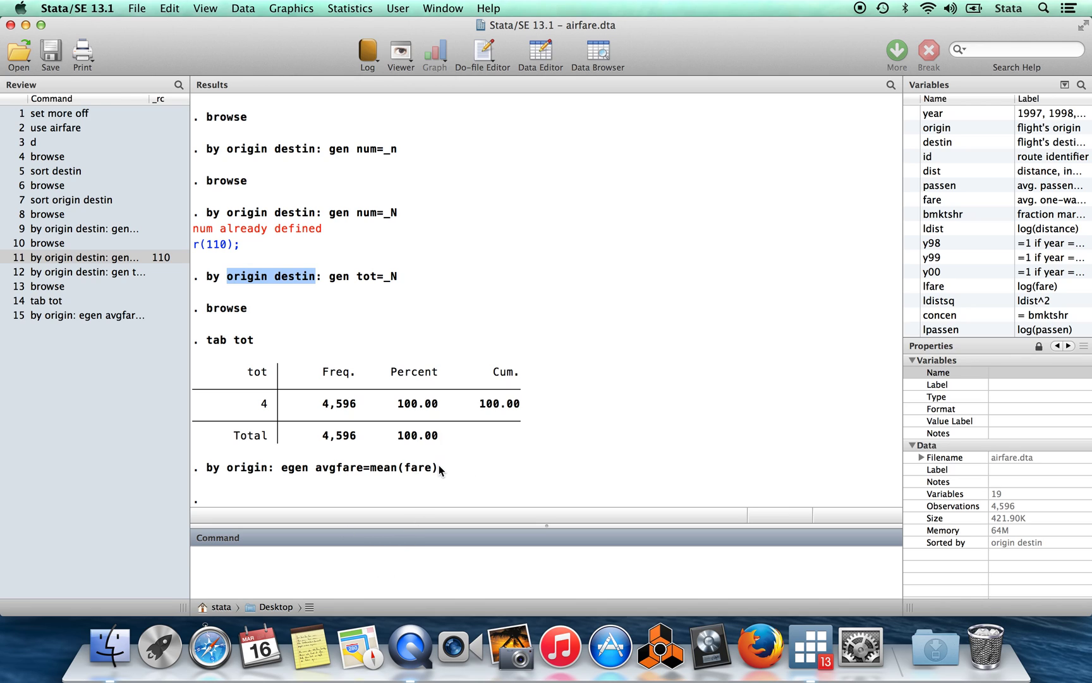
# Highlight the mean(fare), by origin and avgfare parts of the command in Results.
pyautogui.moveTo(439, 468); pyautogui.dragTo(387, 471)
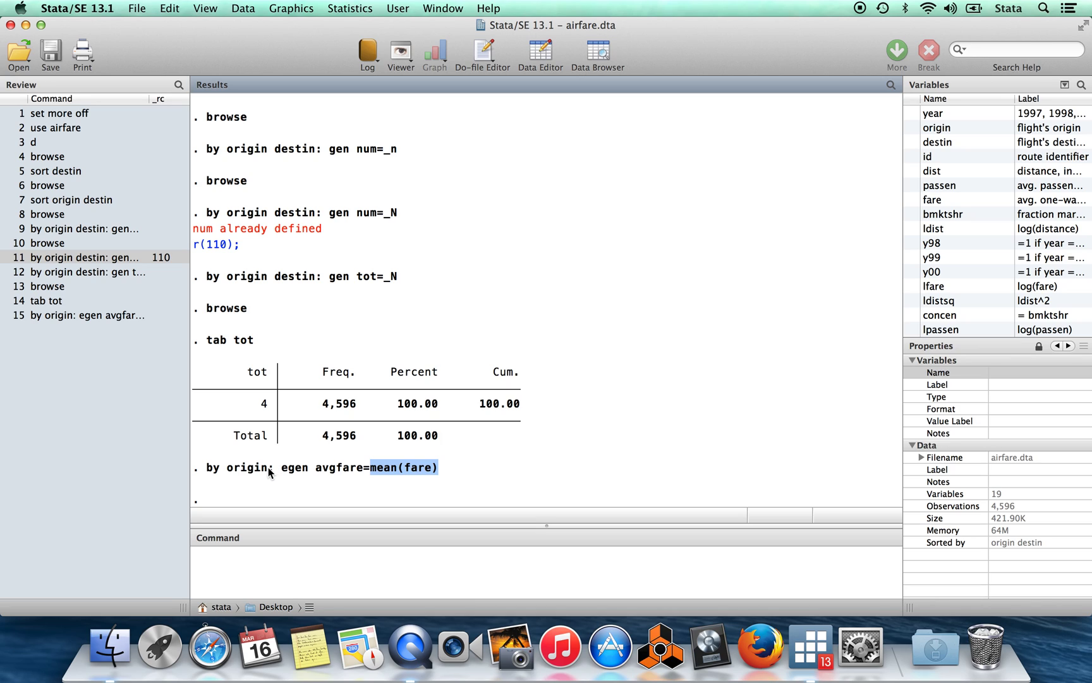
pyautogui.moveTo(274, 469); pyautogui.dragTo(229, 467)
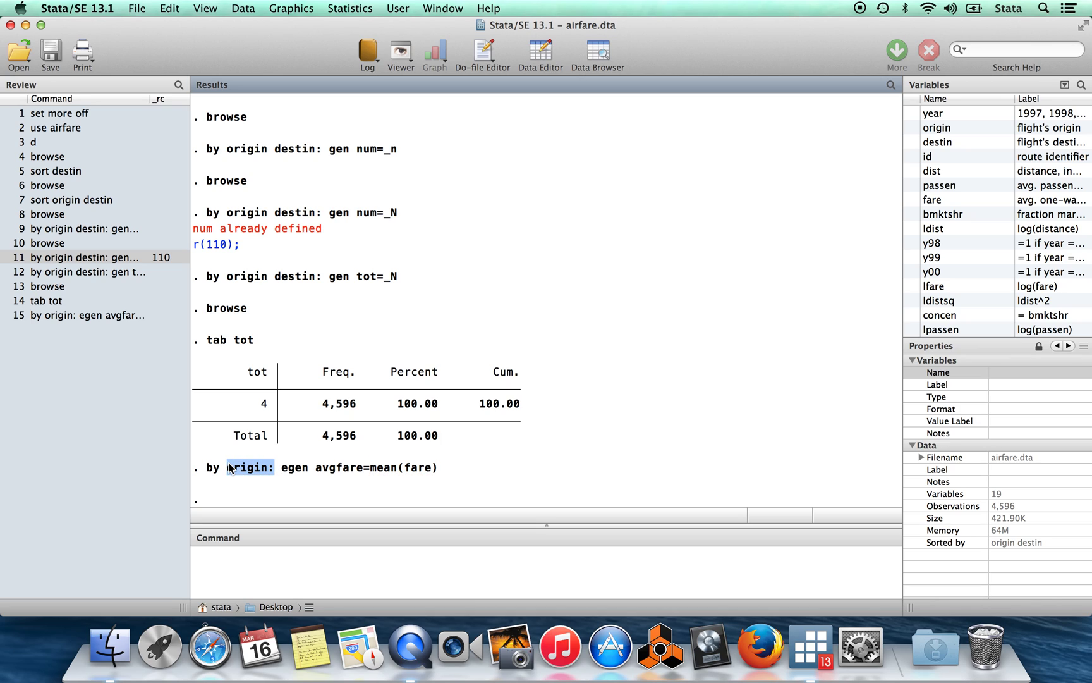
pyautogui.click(271, 469)
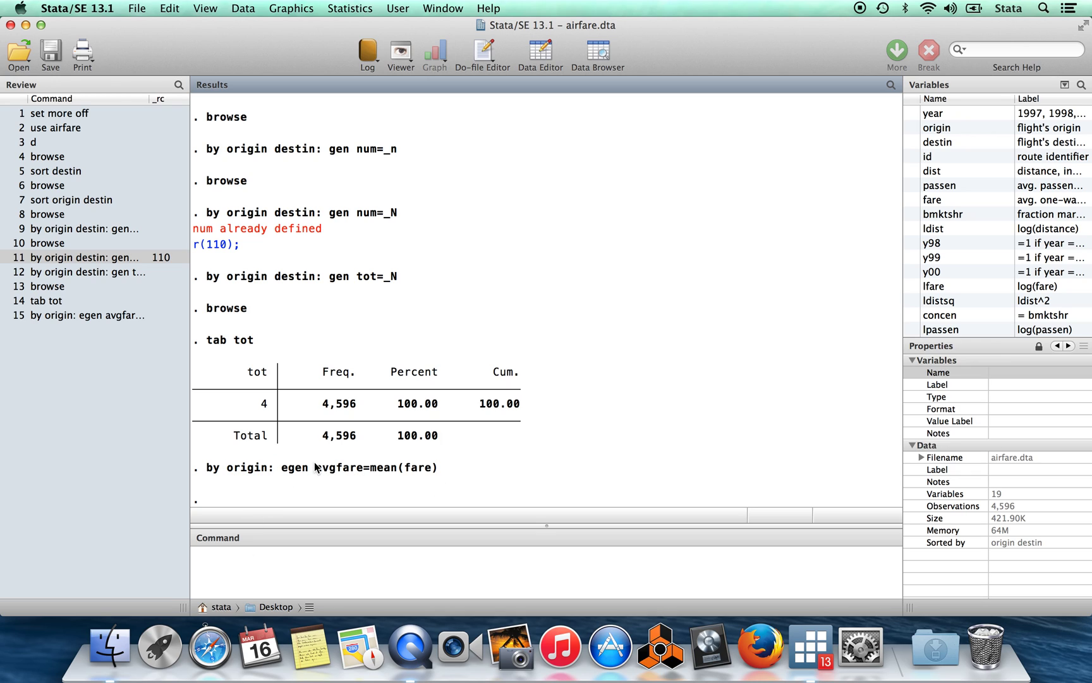
pyautogui.moveTo(311, 469); pyautogui.dragTo(359, 469)
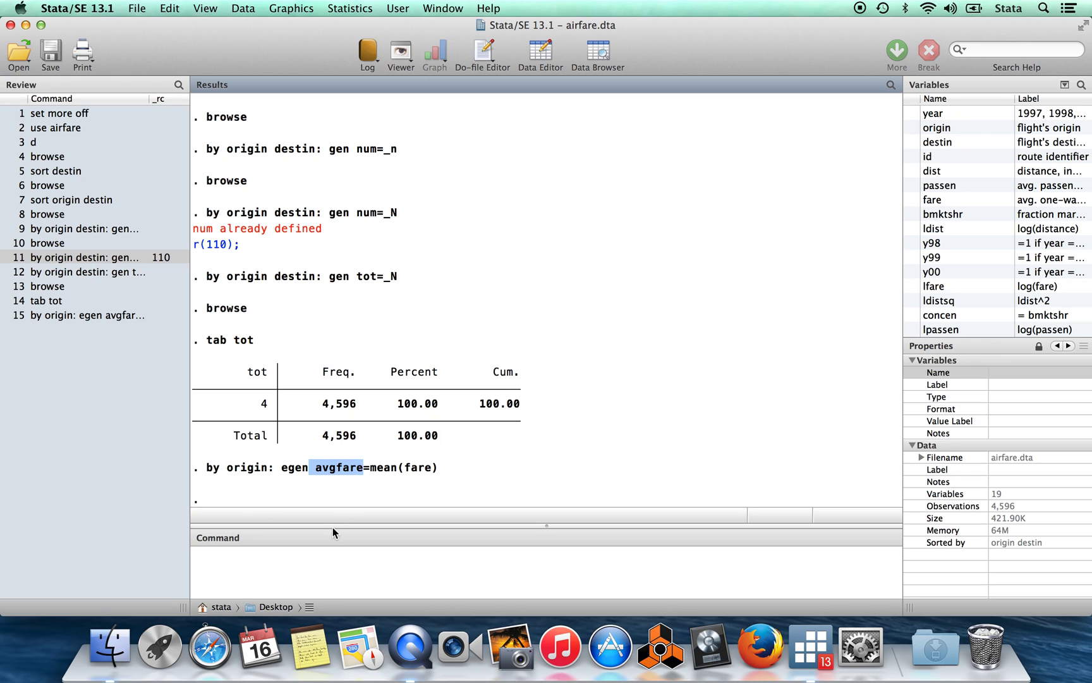
pyautogui.click(290, 563)
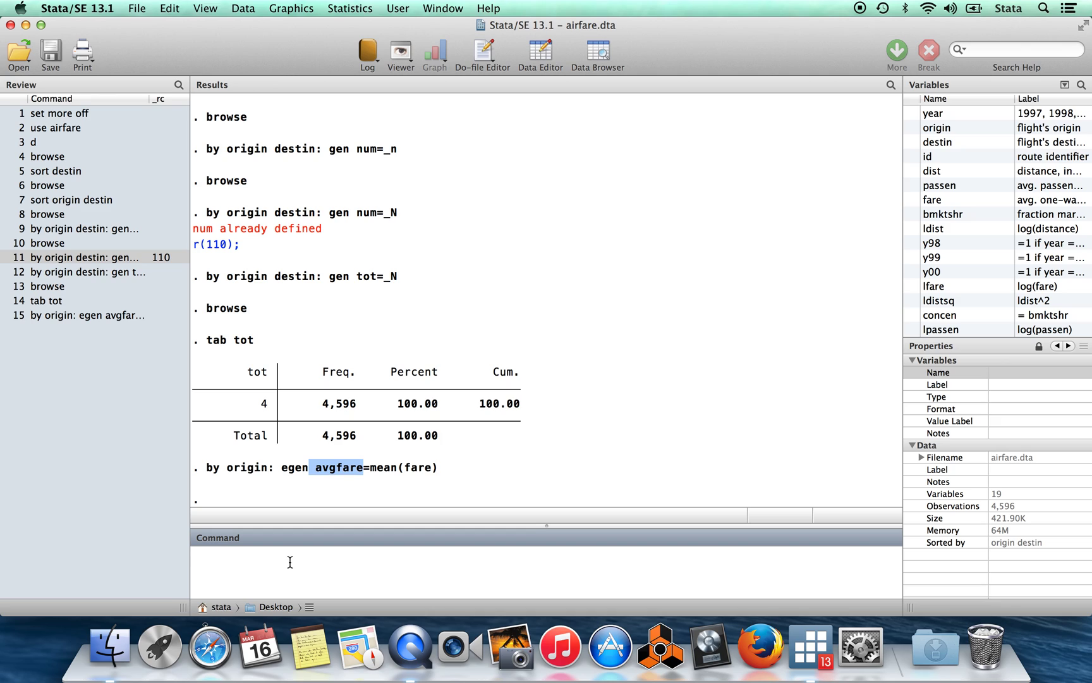
# Sort the observations by avgfare with 'sort avgfare'.
pyautogui.write('browse')
pyautogui.press('BackSpace')
pyautogui.press('BackSpace')
pyautogui.press('BackSpace')
pyautogui.press('BackSpace')
pyautogui.press('BackSpace')
pyautogui.press('BackSpace')
pyautogui.write('sort avgfare')
pyautogui.press('Return')
# Browse the sorted data, confirming LONG BEACH, CA has the lowest avgfare, then close it.
pyautogui.write('browse')
pyautogui.press('Return')
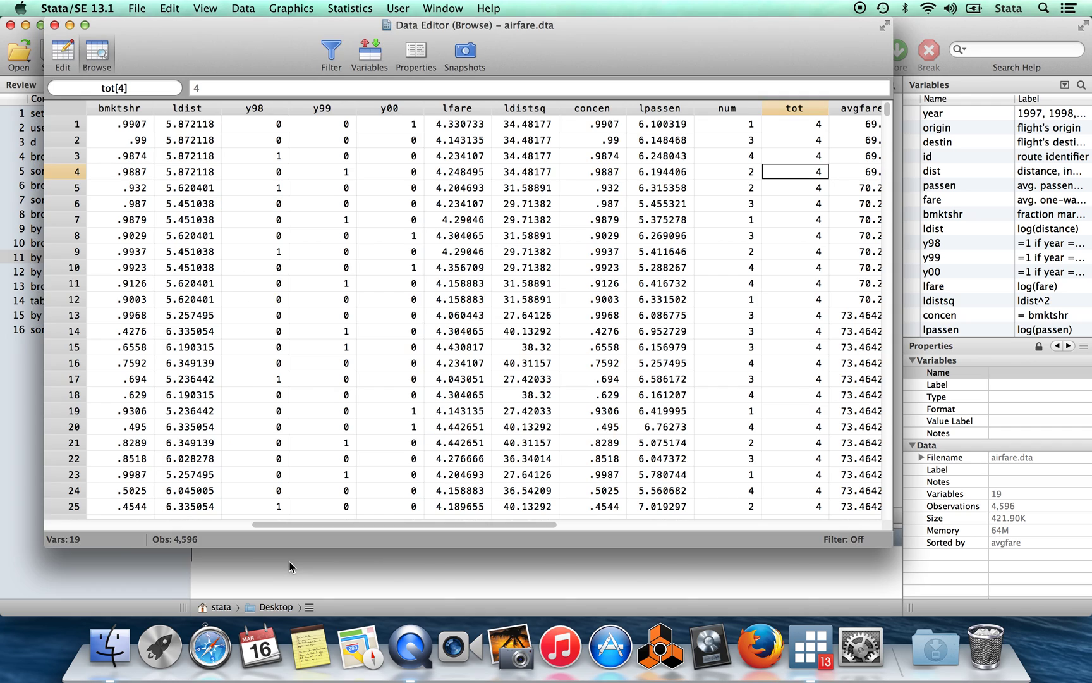
pyautogui.press('Up')
pyautogui.press('Up')
pyautogui.press('Up')
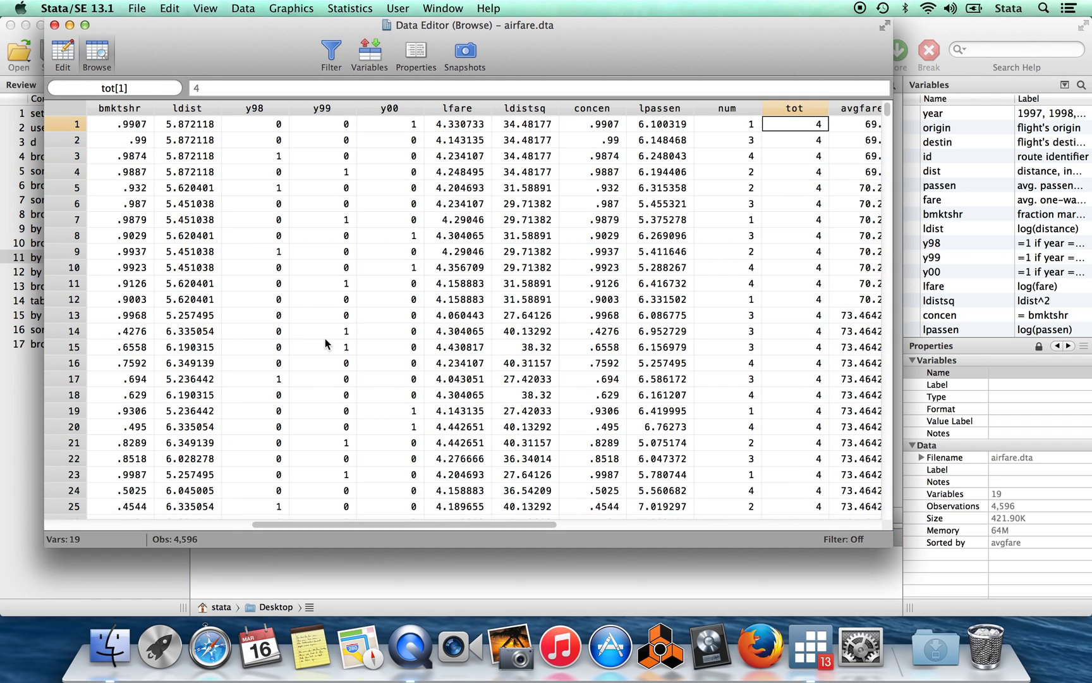
pyautogui.hscroll(3, 287, 187)
pyautogui.hscroll(4, 288, 187)
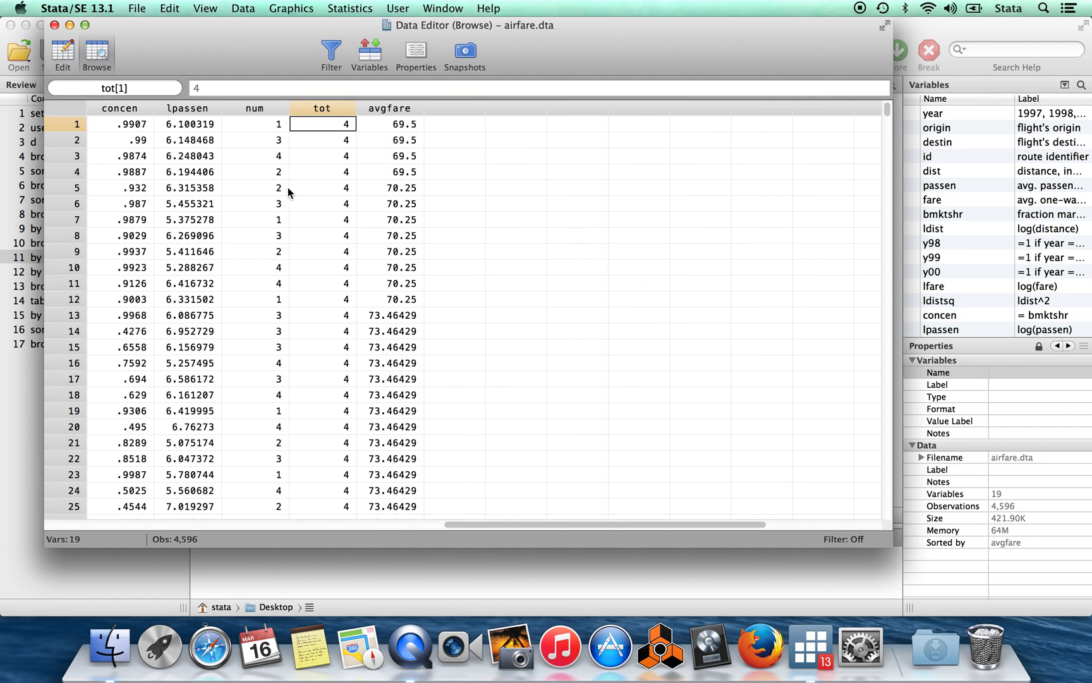
pyautogui.click(378, 129)
pyautogui.hscroll(-7, 321, 165)
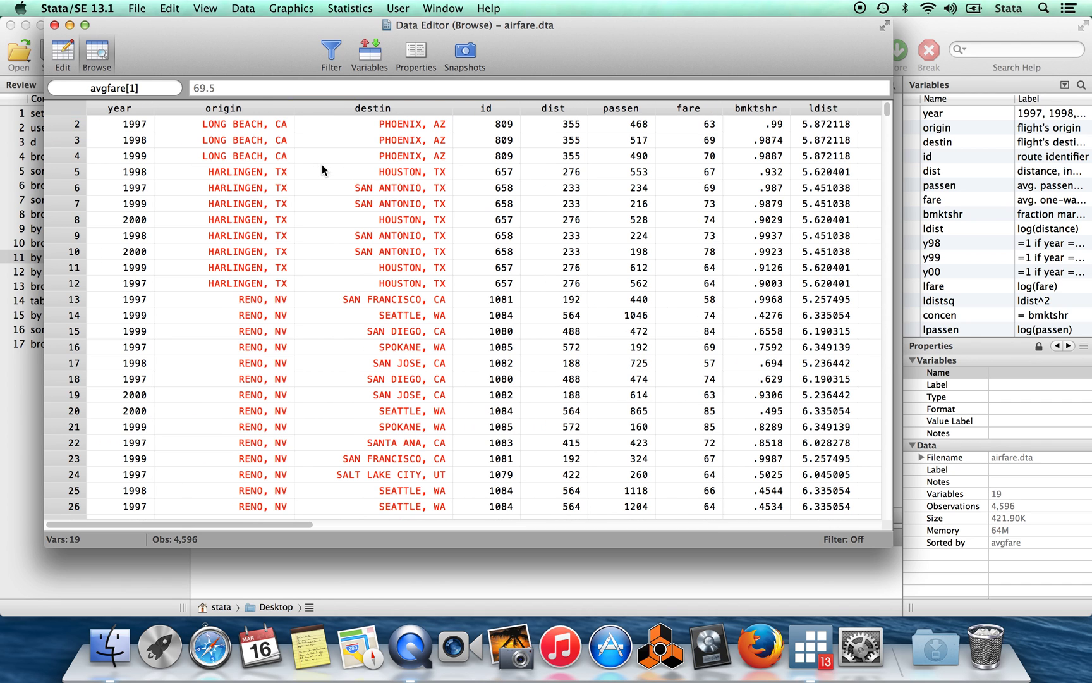
pyautogui.scroll(1, 197, 141)
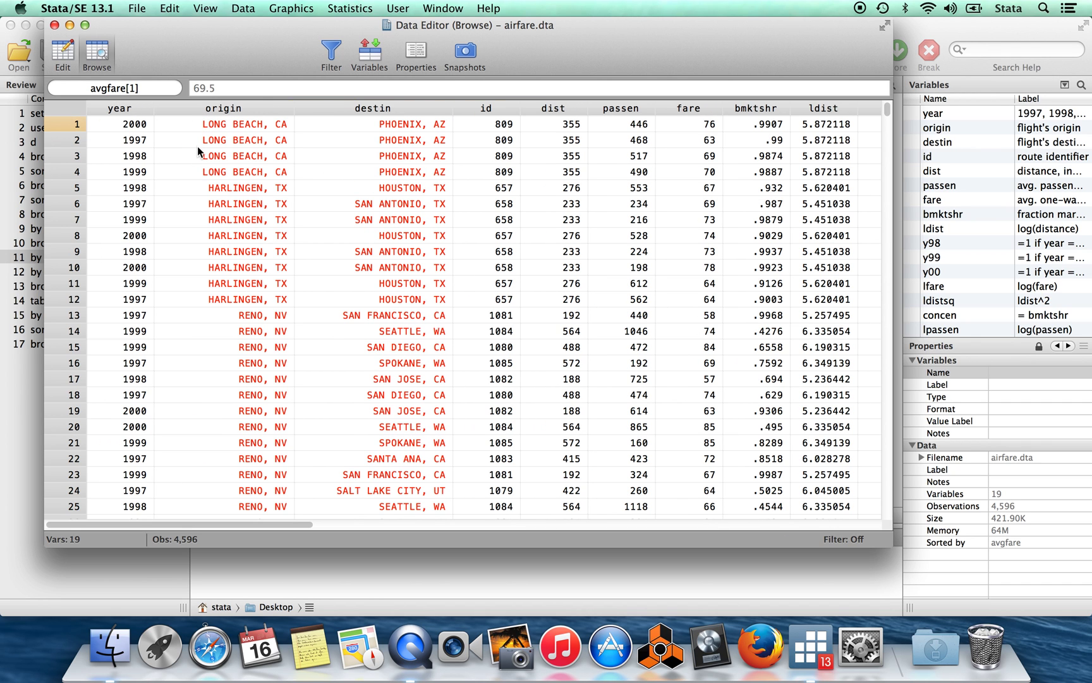
pyautogui.click(193, 126)
pyautogui.press('Down')
pyautogui.press('Down')
pyautogui.press('Down')
pyautogui.press('Down')
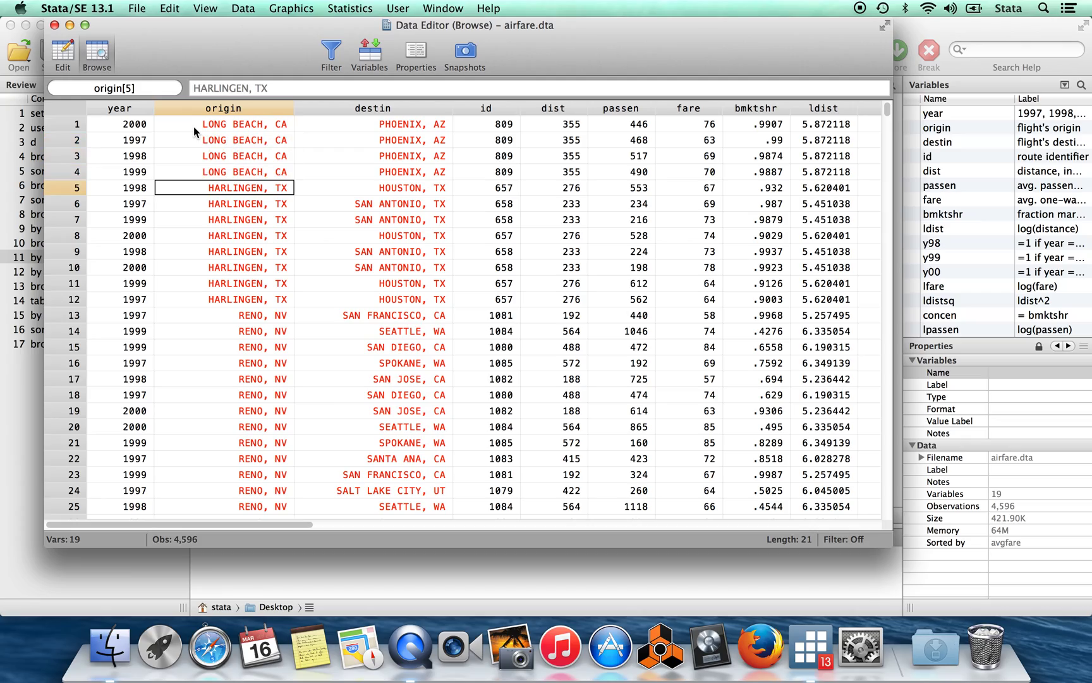
pyautogui.scroll(-3, 218, 278)
pyautogui.scroll(-20, 217, 280)
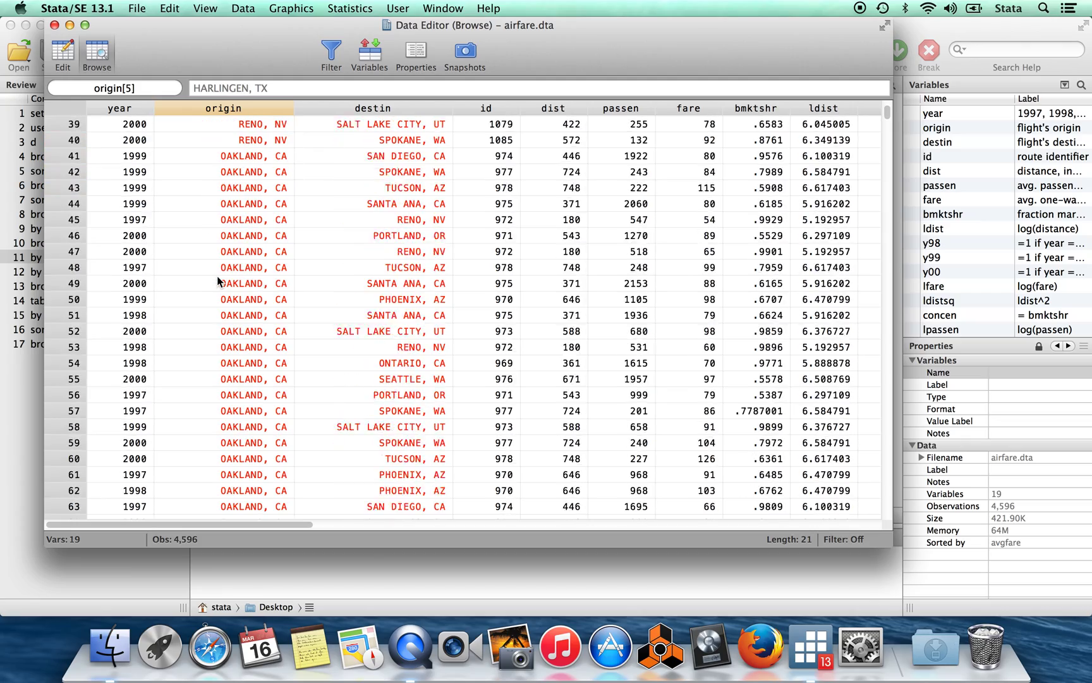
pyautogui.scroll(-20, 218, 276)
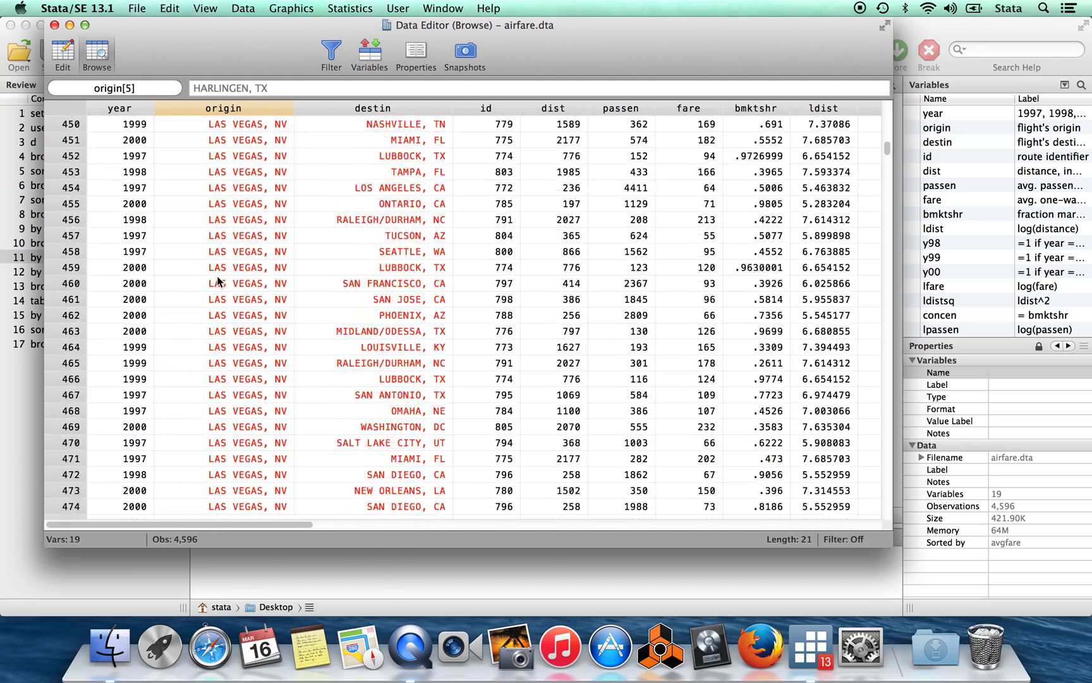
pyautogui.scroll(20, 216, 276)
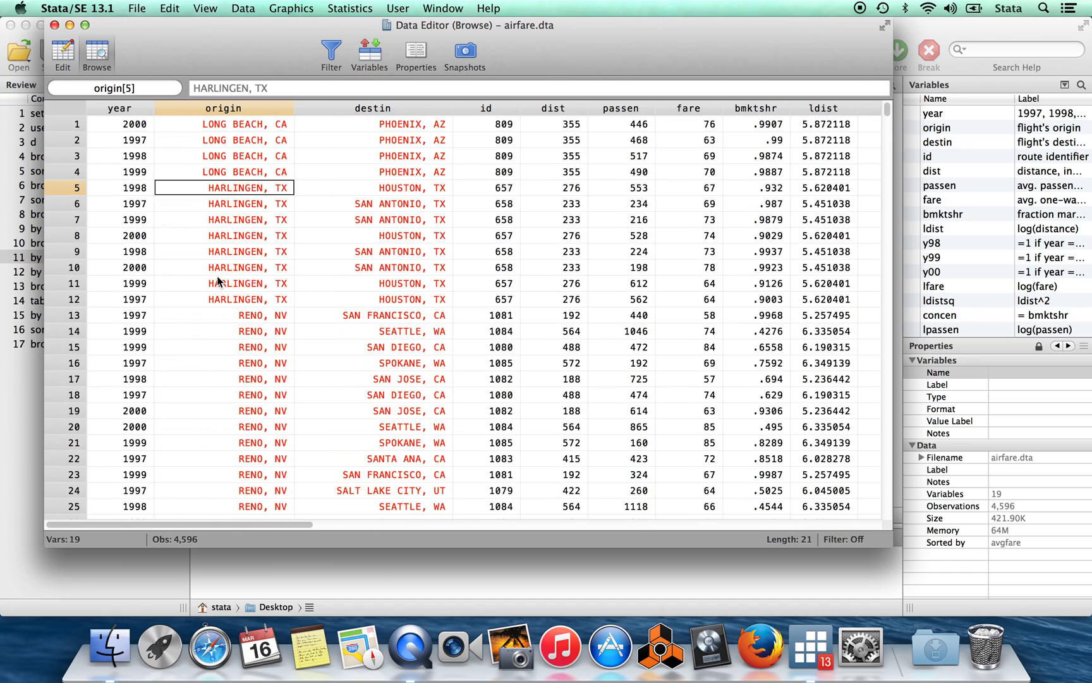
pyautogui.click(210, 126)
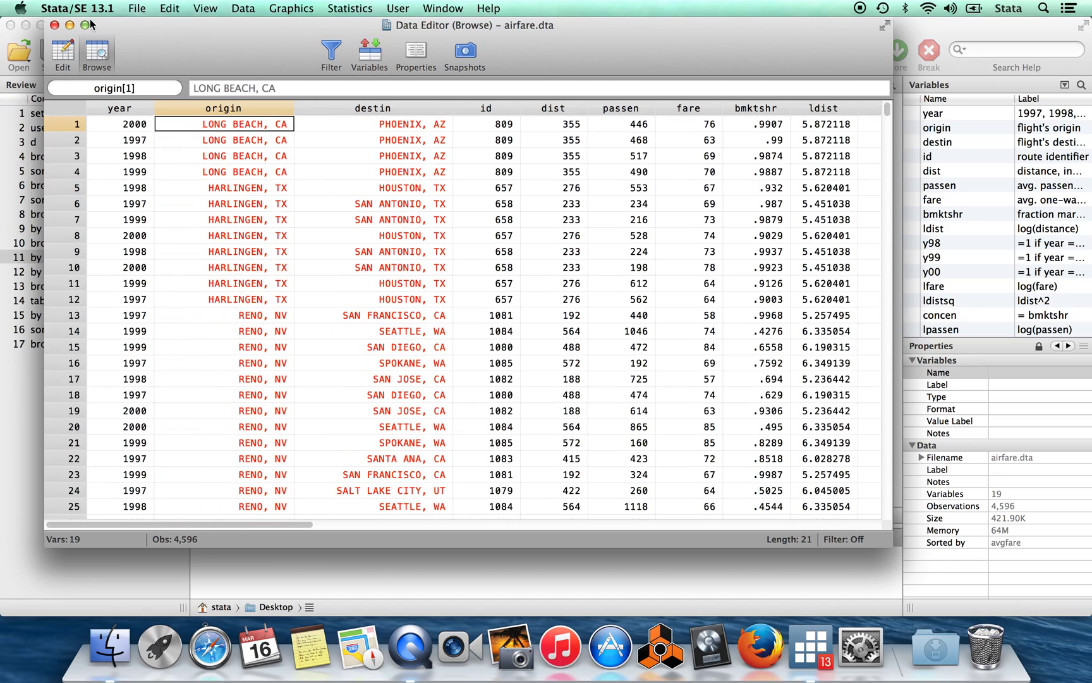
pyautogui.click(54, 25)
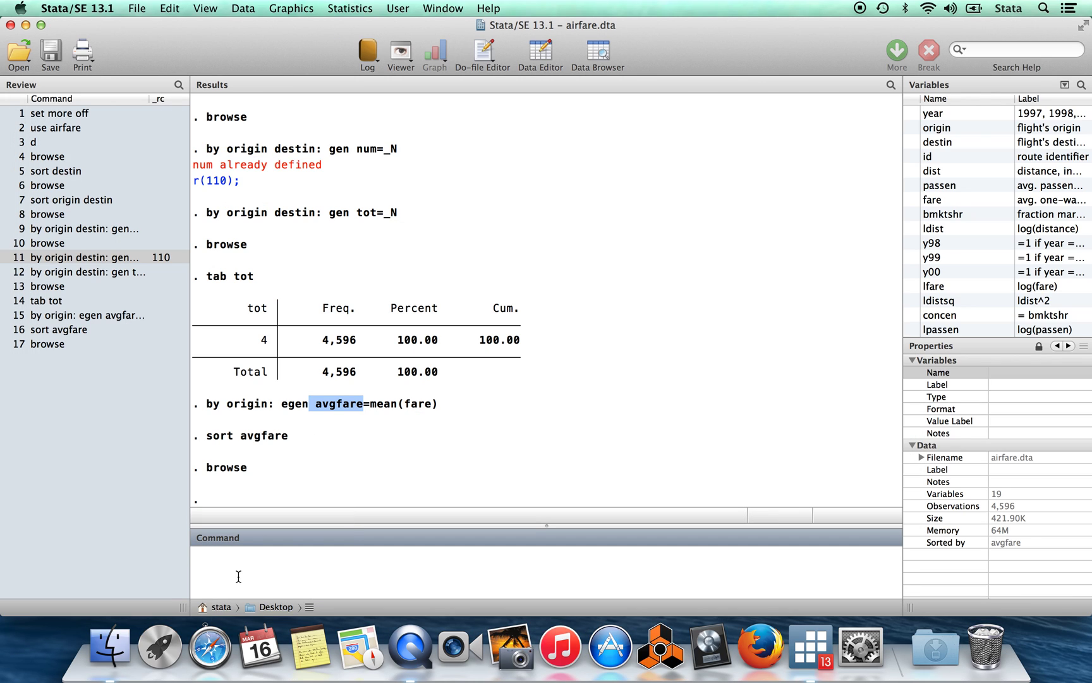
# Sort the data descending by avgfare with gsort -avgfare.
pyautogui.write('gsort +avgfare')
pyautogui.press('Left')
pyautogui.press('Left')
pyautogui.press('Left')
pyautogui.press('Left')
pyautogui.press('BackSpace')
pyautogui.write('-')
pyautogui.press('Return')
# Browse the data and check that avgfare starts at 289.75 and decreases down the column.
pyautogui.write('browse')
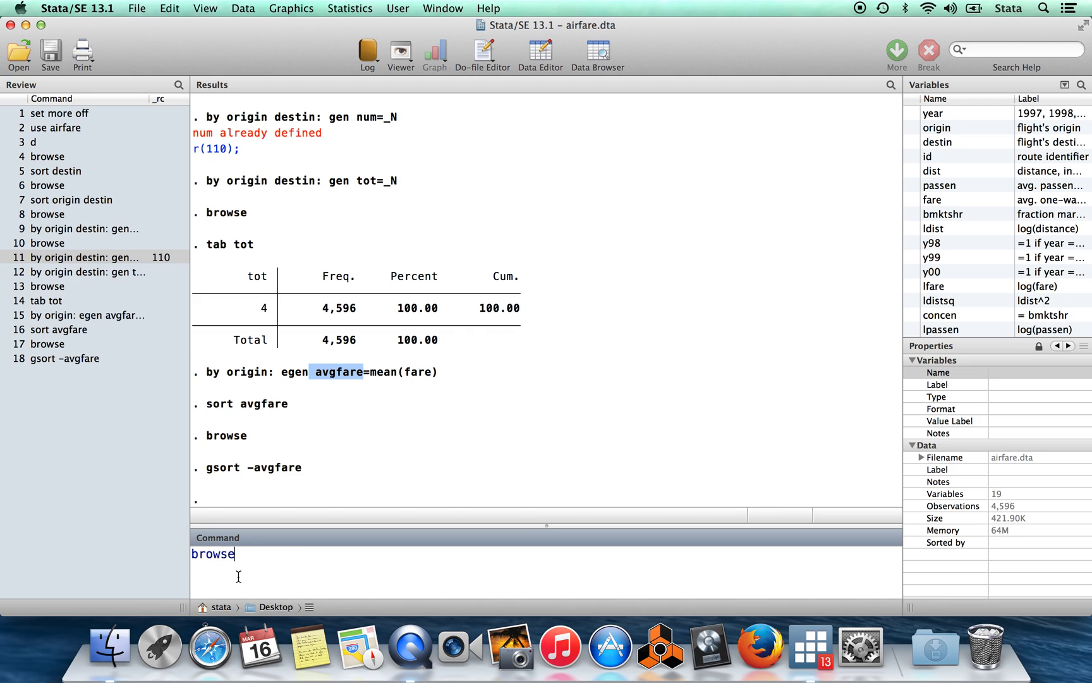
pyautogui.press('Return')
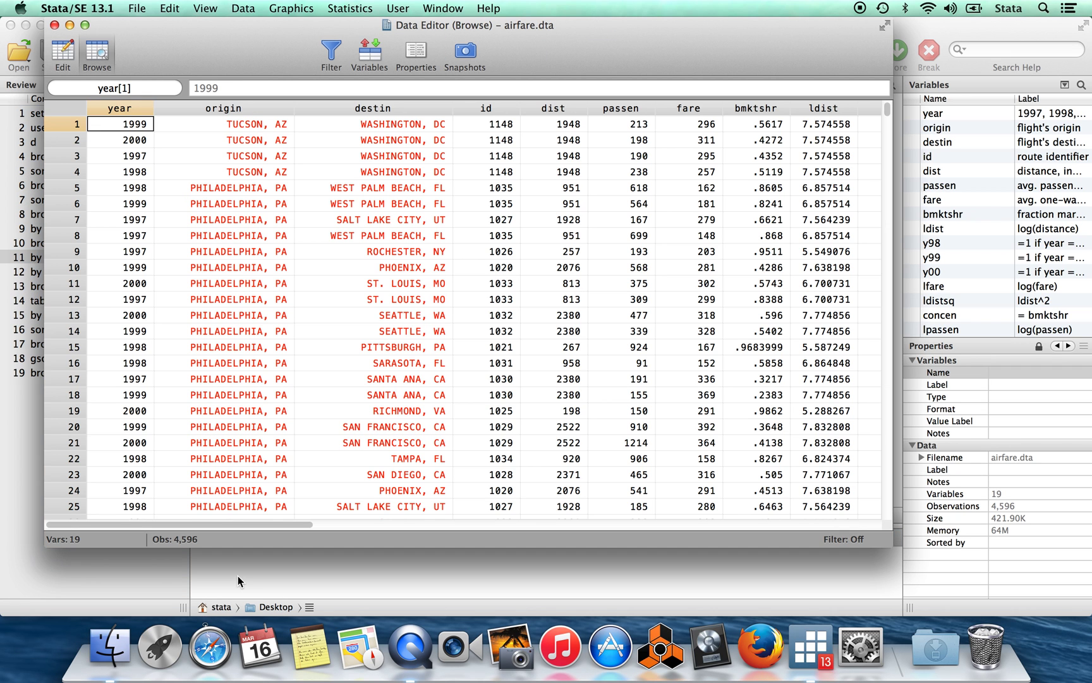
pyautogui.hscroll(10, 258, 237)
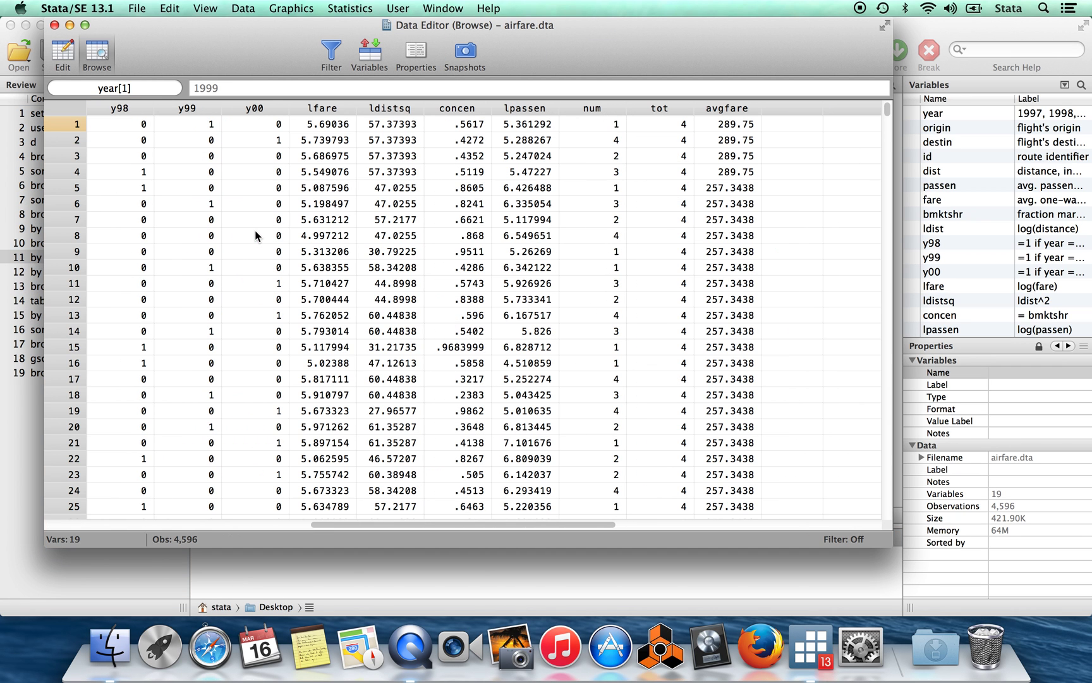
pyautogui.click(714, 126)
pyautogui.press('Down')
pyautogui.press('Down')
pyautogui.press('Down')
pyautogui.press('Down')
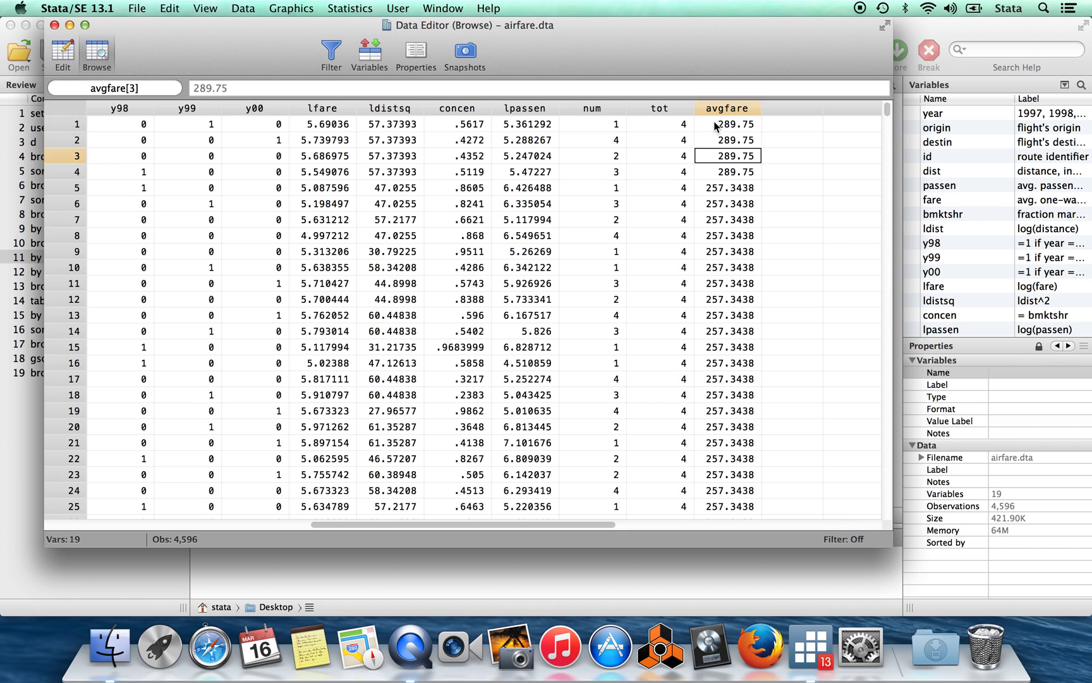
pyautogui.press('Down')
pyautogui.press('Down')
pyautogui.press('Down')
pyautogui.press('Down')
pyautogui.press('Down')
pyautogui.press('Down')
pyautogui.press('Down')
pyautogui.press('Down')
pyautogui.press('Down')
pyautogui.press('Down')
pyautogui.press('Down')
pyautogui.press('Down')
pyautogui.press('Down')
pyautogui.press('Down')
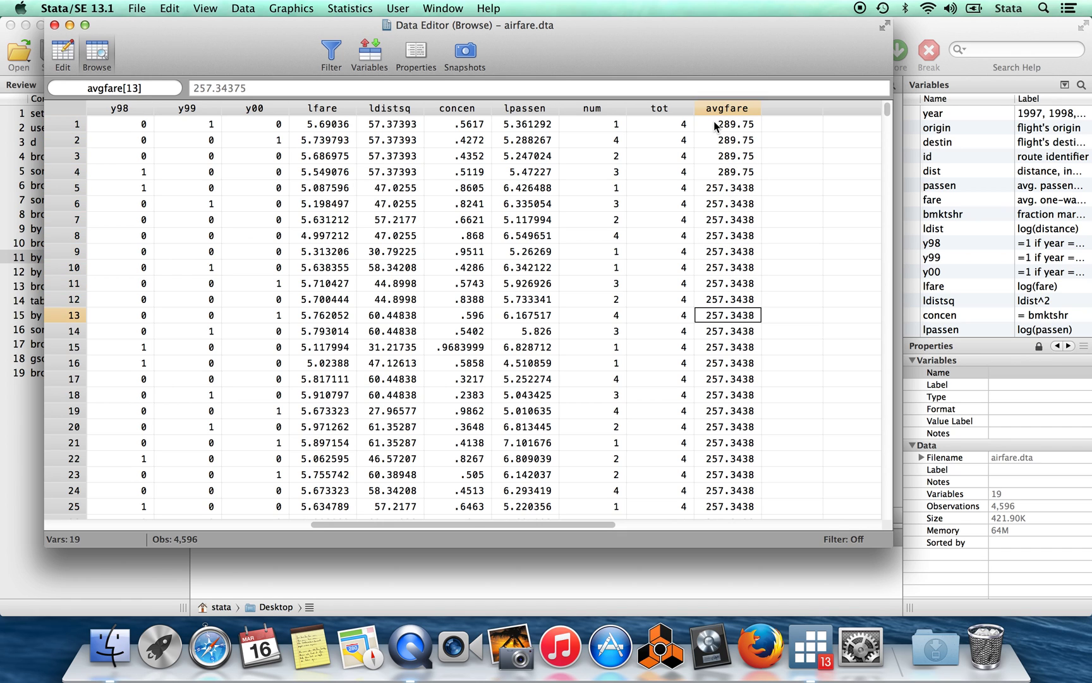
pyautogui.press('Down')
pyautogui.press('Down')
pyautogui.press('Down')
pyautogui.press('Down')
pyautogui.press('Down')
pyautogui.press('Down')
pyautogui.press('Down')
pyautogui.press('Down')
pyautogui.press('Down')
pyautogui.press('Down')
pyautogui.press('Down')
pyautogui.press('Down')
pyautogui.press('Down')
pyautogui.press('Down')
pyautogui.press('Down')
pyautogui.press('Down')
pyautogui.press('Down')
pyautogui.press('Down')
pyautogui.press('Down')
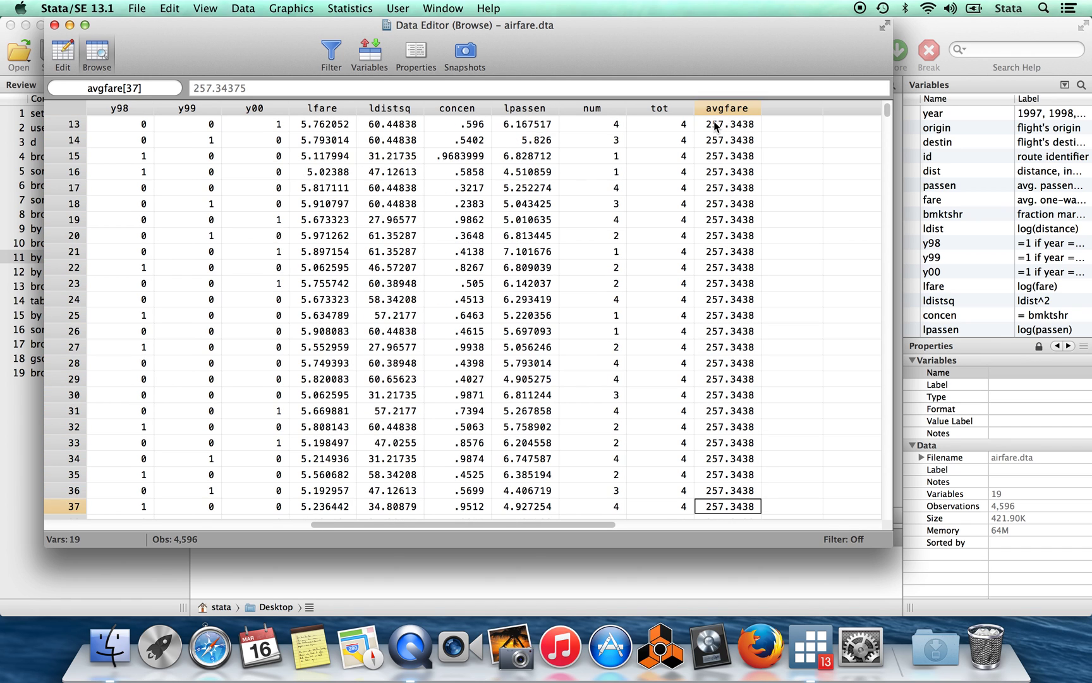
# Scroll through the origin column to review the sorted rows, then close the Data Editor.
pyautogui.hscroll(-10, 219, 333)
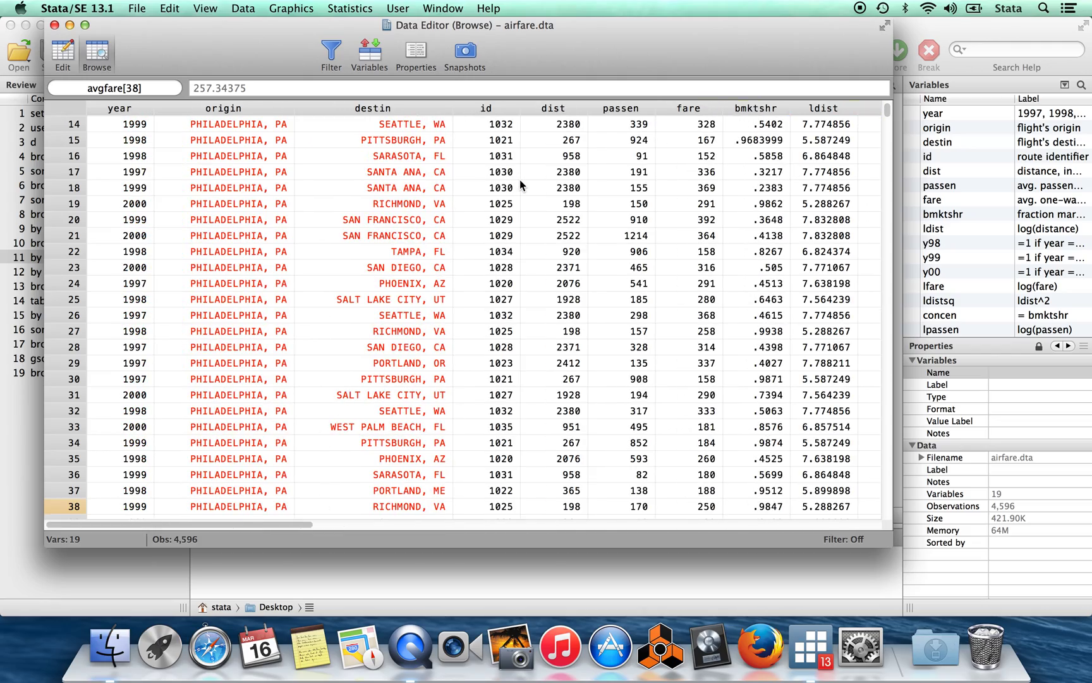
pyautogui.click(219, 414)
pyautogui.scroll(-20, 219, 414)
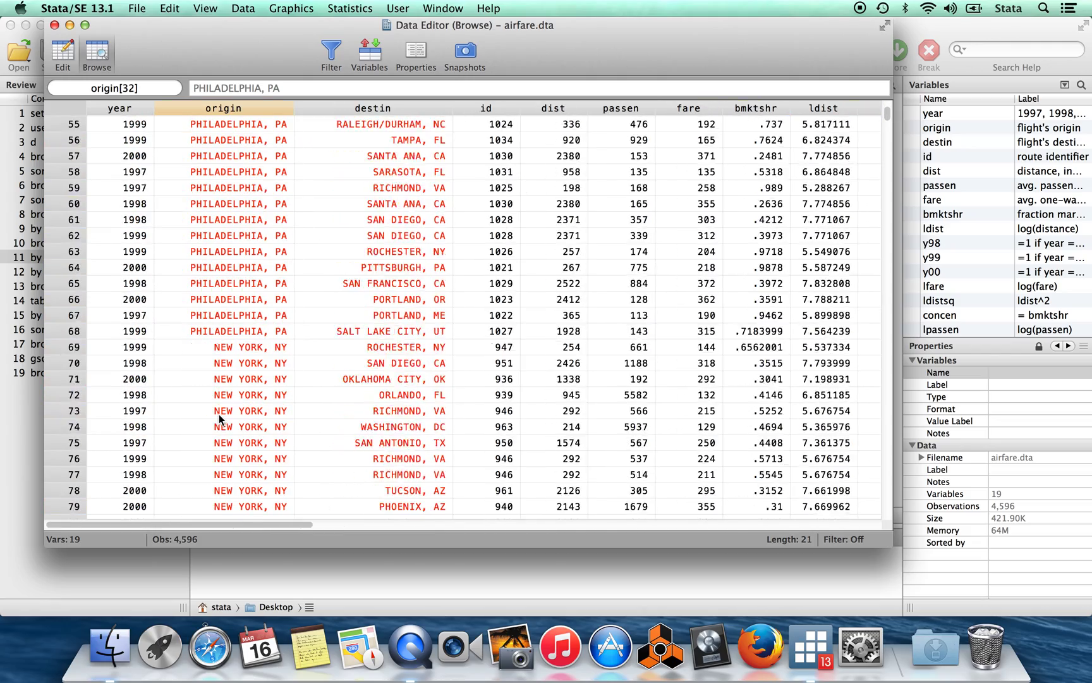
pyautogui.scroll(-20, 219, 418)
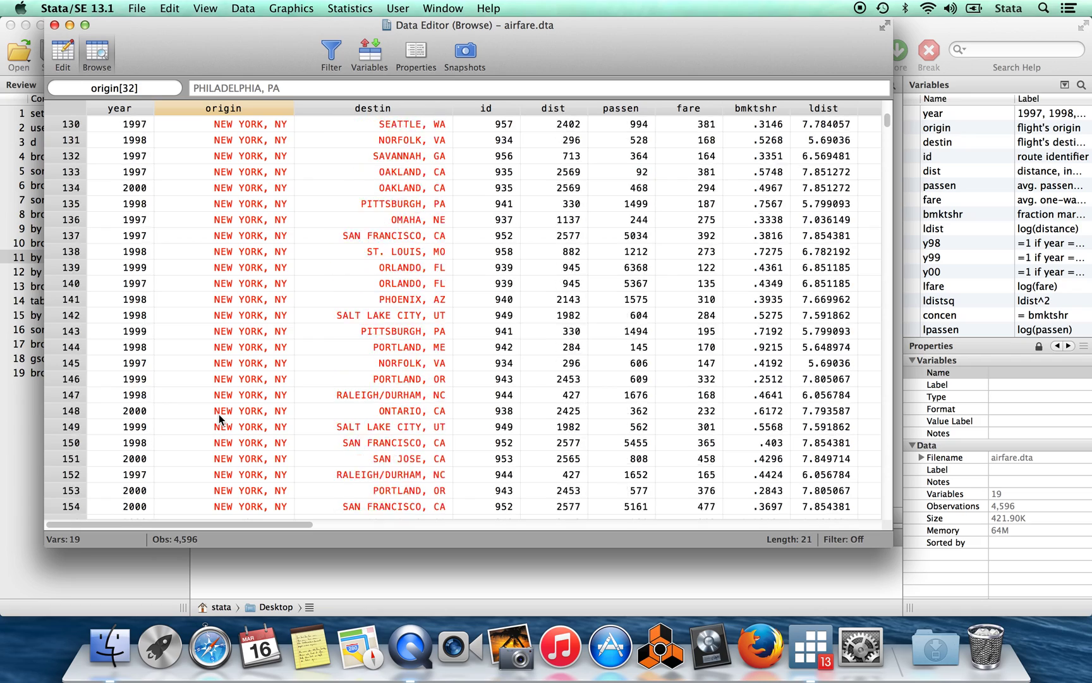
pyautogui.scroll(-8, 220, 417)
pyautogui.scroll(-1, 220, 417)
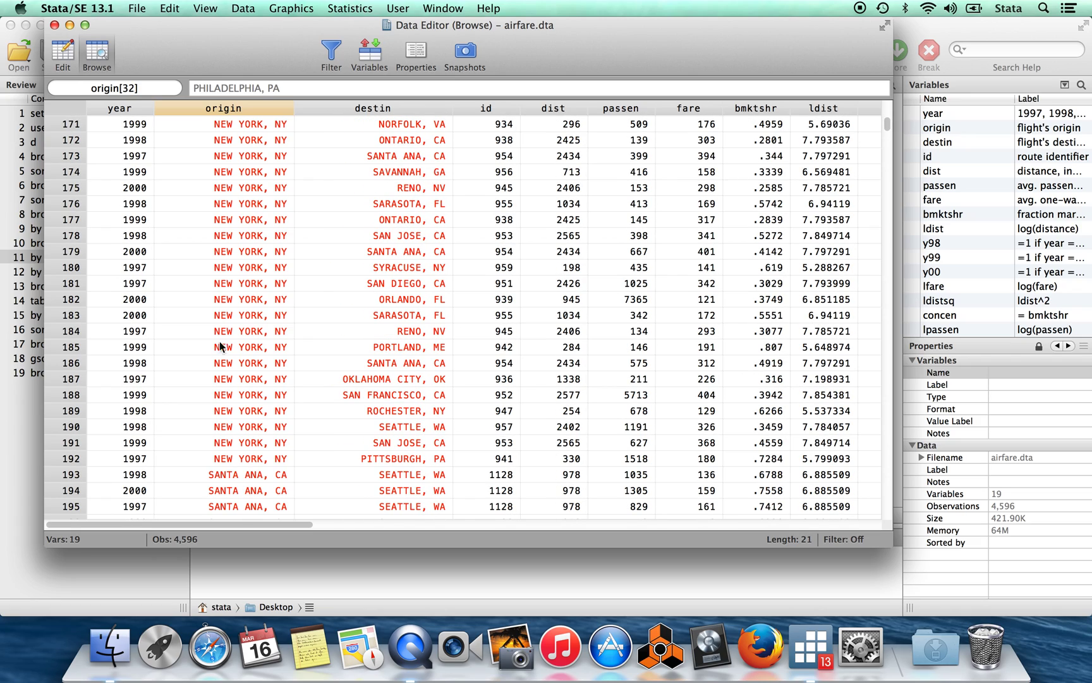
pyautogui.scroll(-7, 225, 253)
pyautogui.scroll(20, 225, 253)
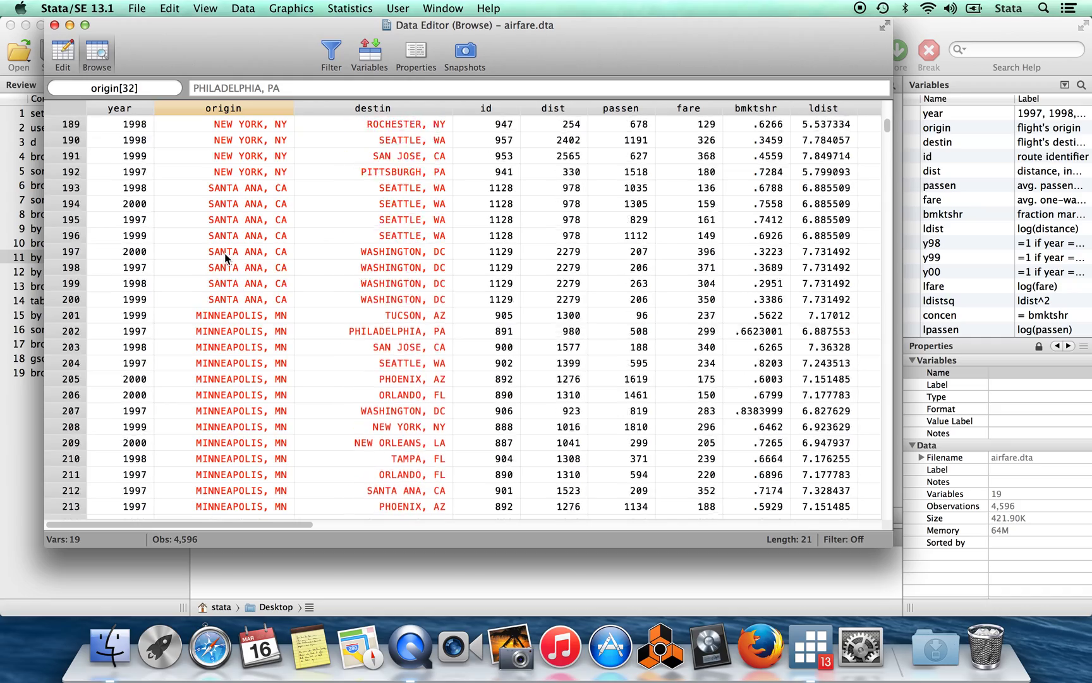
pyautogui.scroll(20, 225, 253)
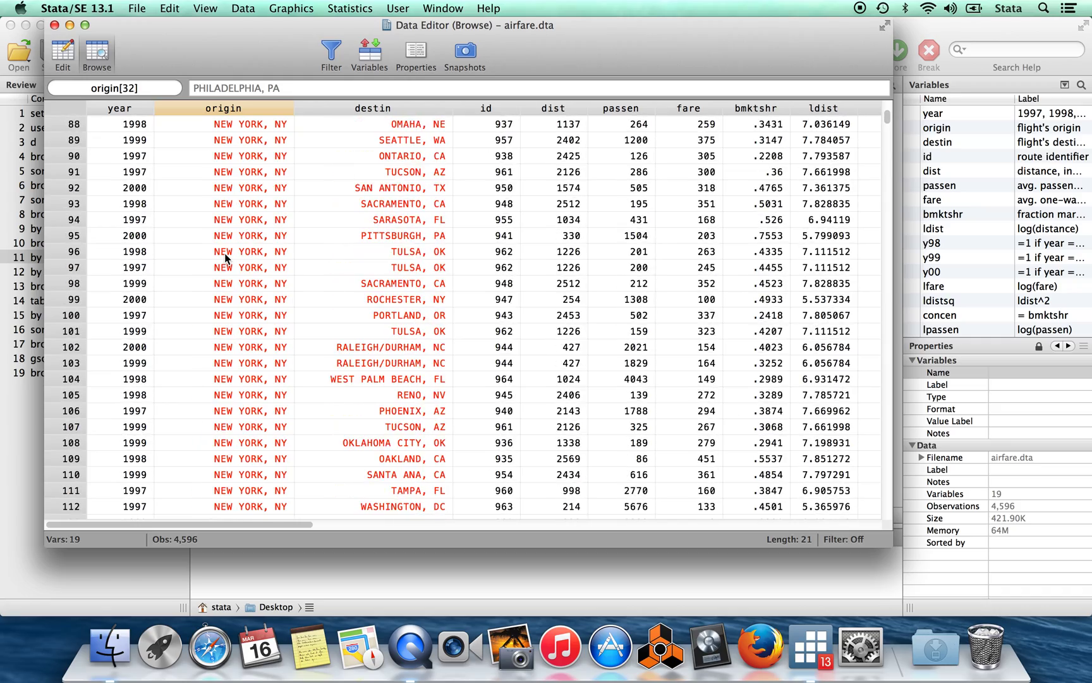
pyautogui.scroll(10, 225, 253)
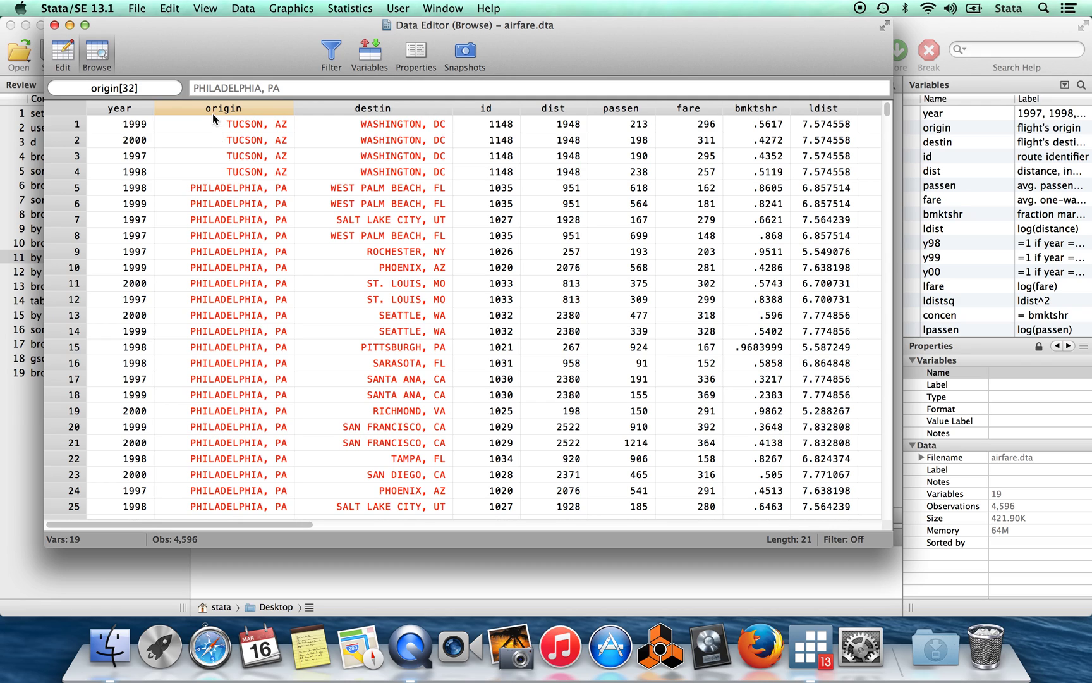
pyautogui.click(1008, 29)
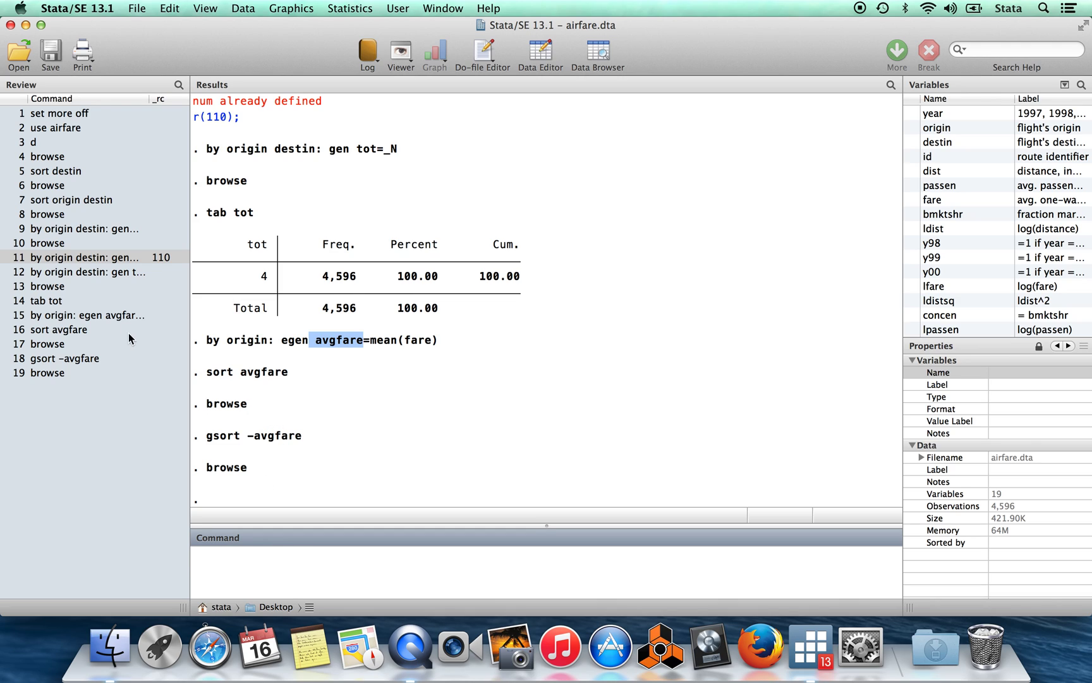
# Edit the recalled by origin command into 'by origin: gen count=_n' and run it, which fails as not sorted.
pyautogui.click(85, 315)
pyautogui.click(272, 557)
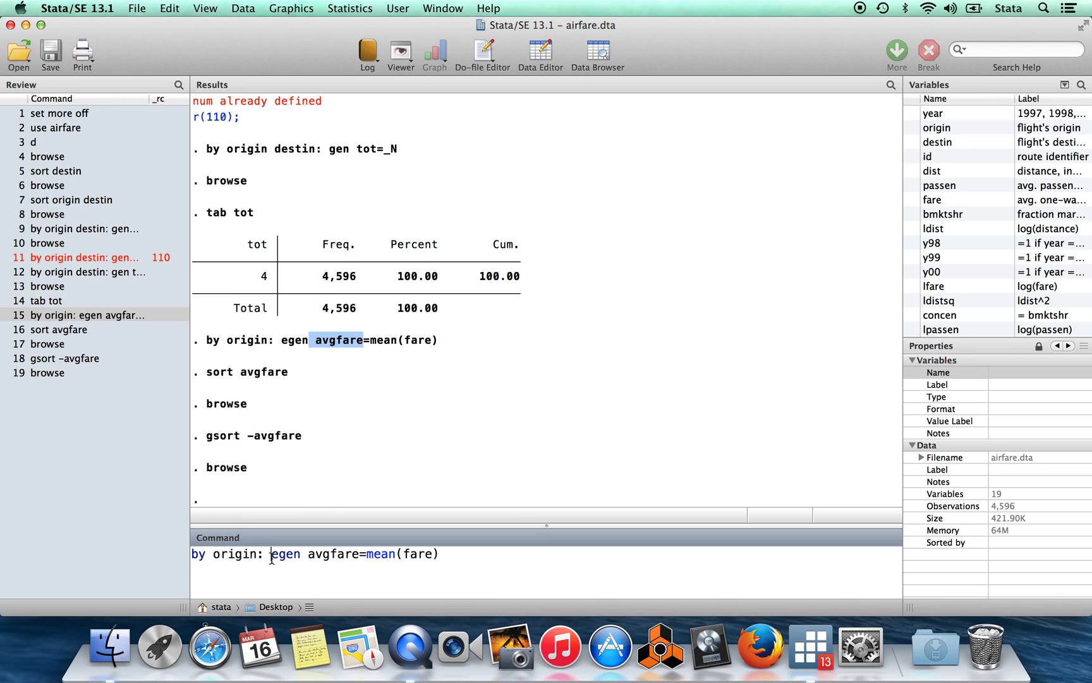
pyautogui.moveTo(271, 556); pyautogui.dragTo(341, 613)
pyautogui.press('BackSpace')
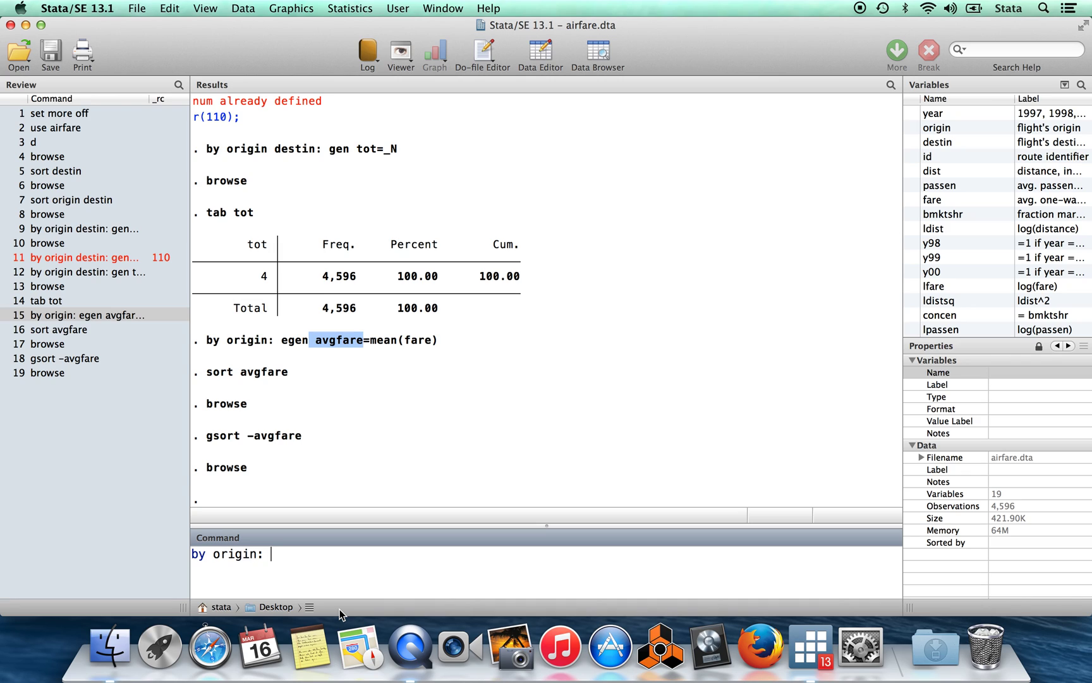
pyautogui.write('gen count=_n')
pyautogui.press('Return')
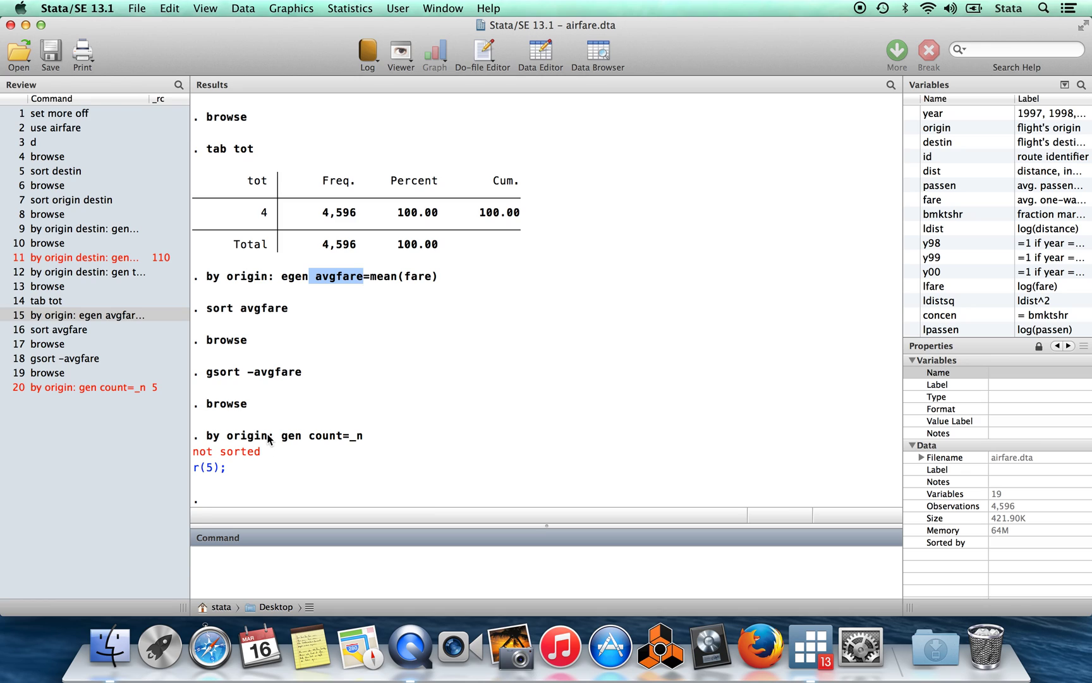
# Sort the data by origin with 'sort origin'.
pyautogui.moveTo(274, 436); pyautogui.dragTo(213, 436)
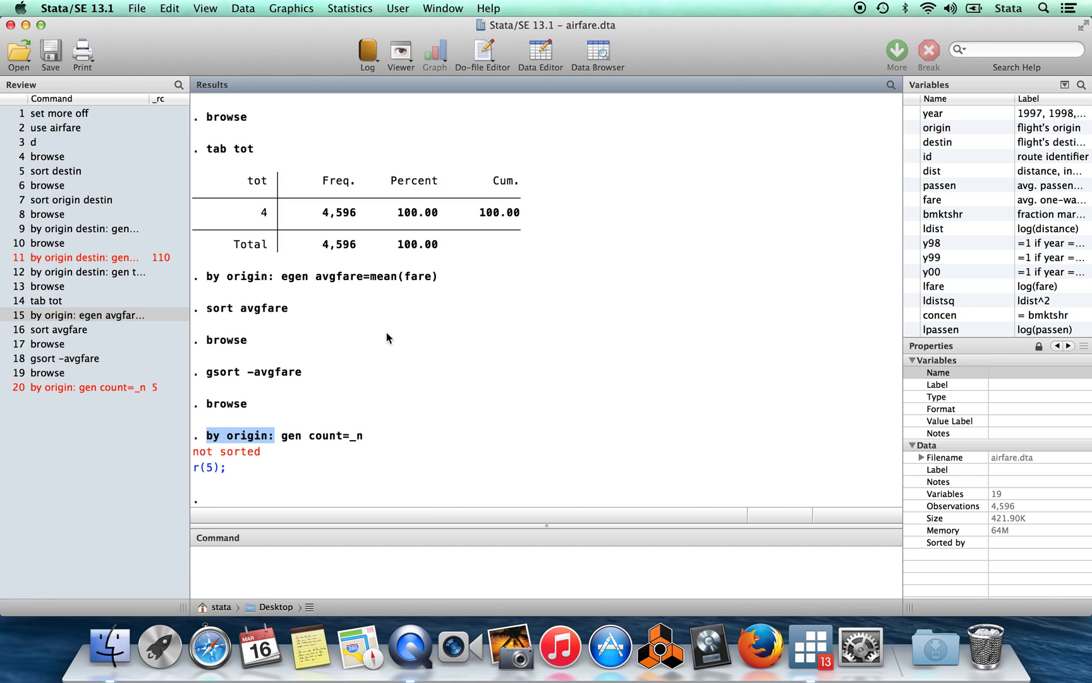
pyautogui.click(267, 433)
pyautogui.moveTo(267, 435); pyautogui.dragTo(230, 441)
pyautogui.click(253, 570)
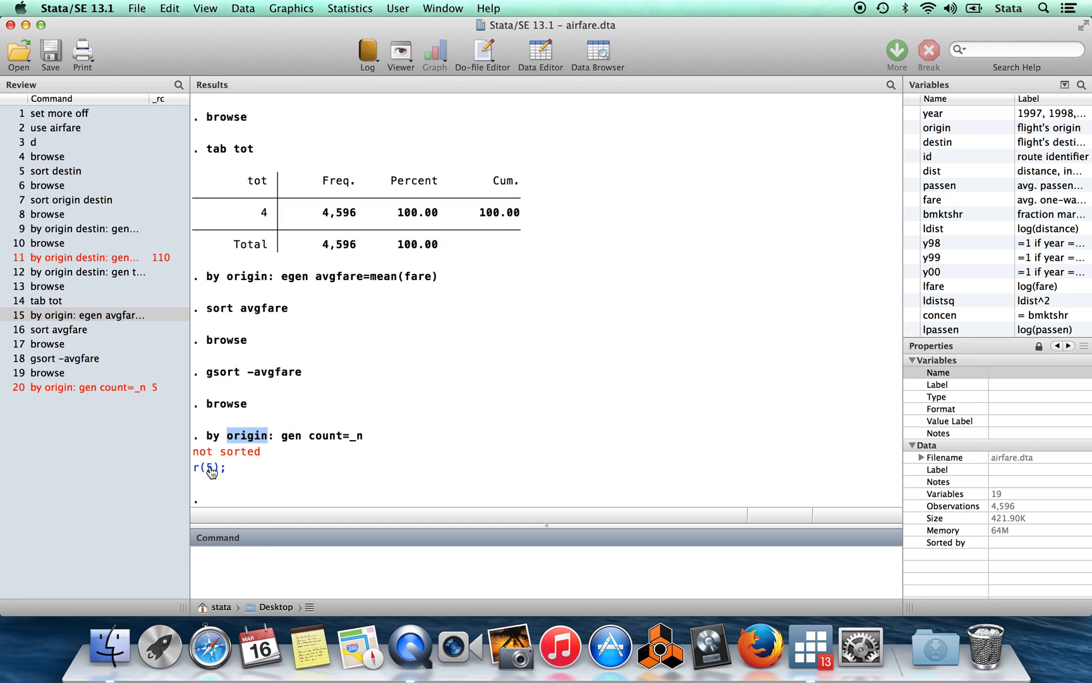
pyautogui.write('sort origin')
pyautogui.press('Return')
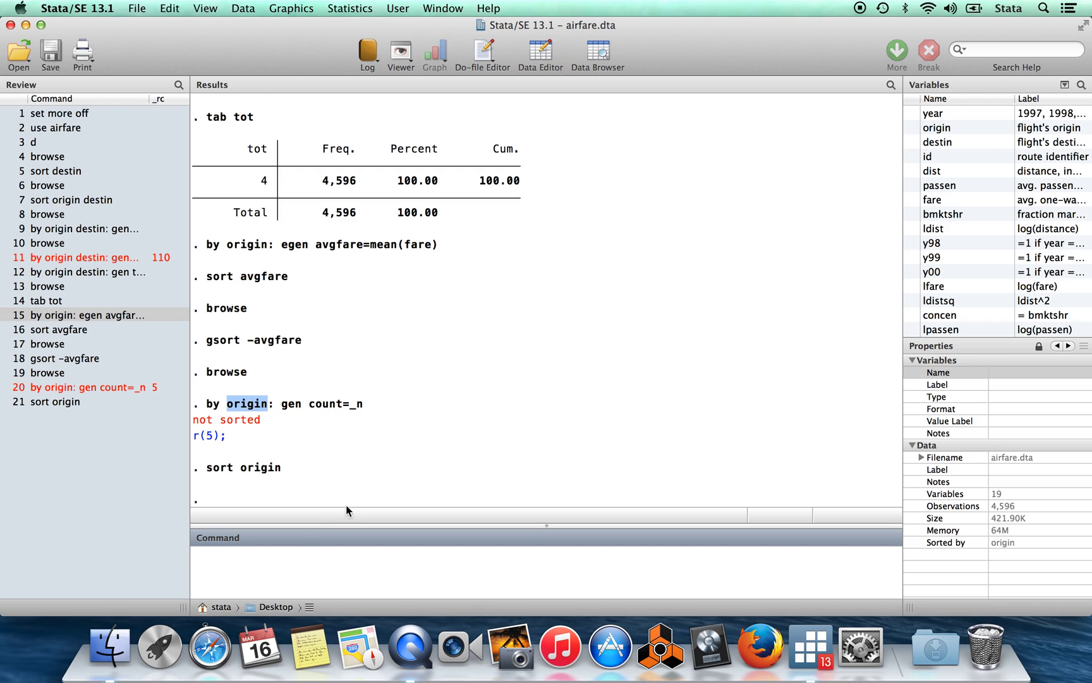
# Rerun 'by origin: gen count=_n' from the Review pane and browse the data.
pyautogui.click(105, 384)
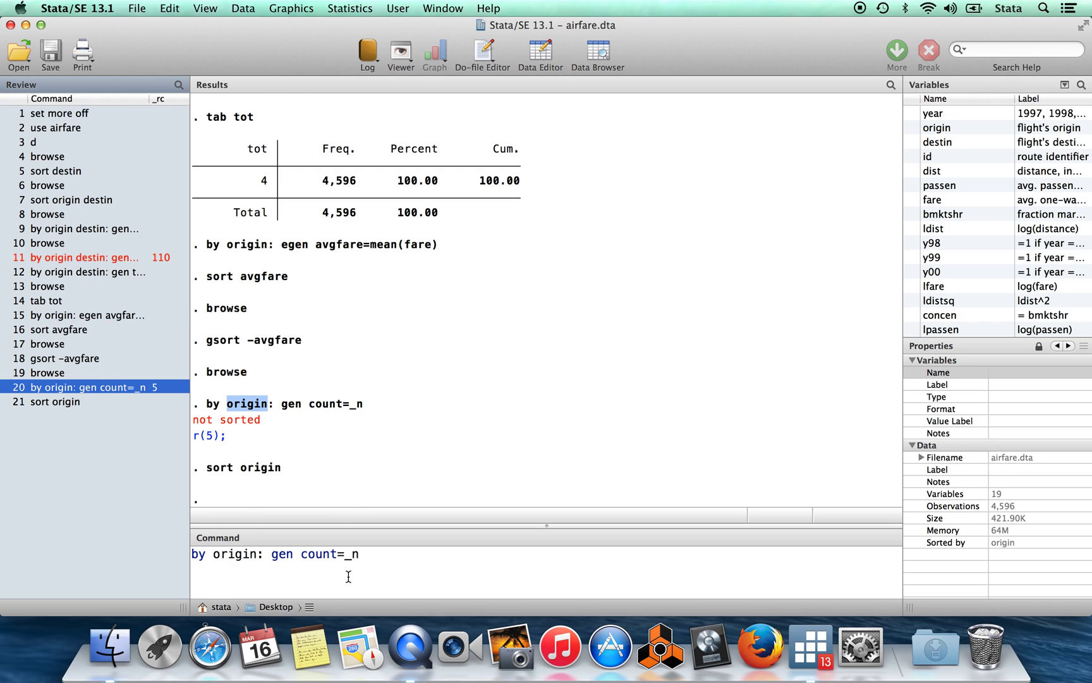
pyautogui.click(408, 566)
pyautogui.press('Return')
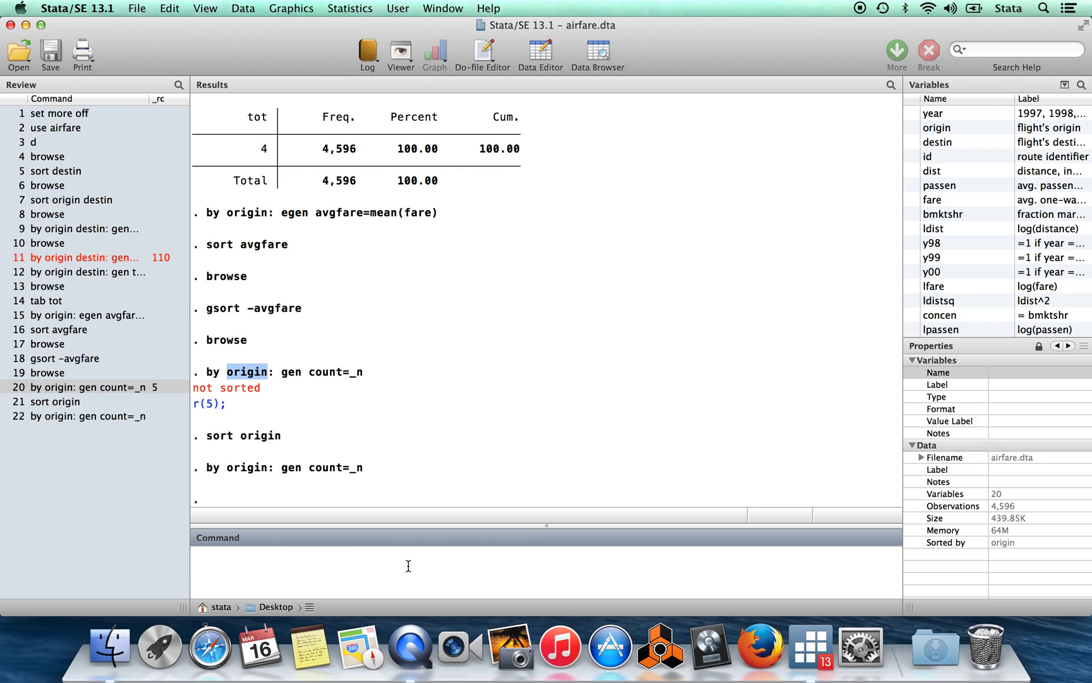
pyautogui.write('browse')
pyautogui.press('Return')
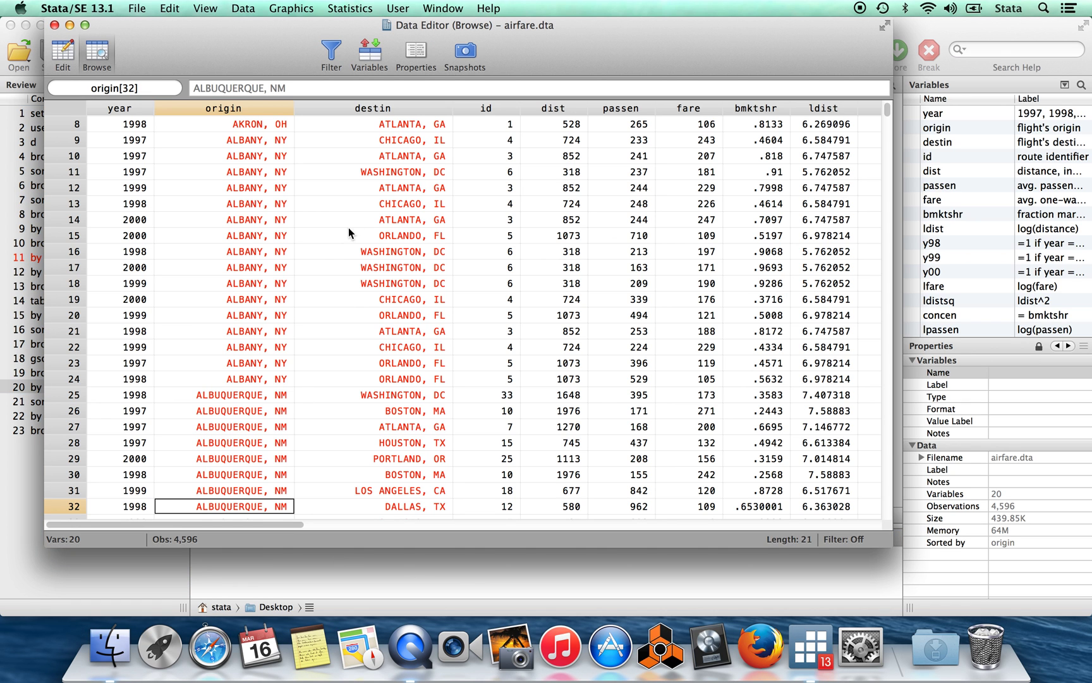
# Verify count restarts per origin (1–8 for AKRON, OH, 1–16 for ALBANY, NY), then return to Stata.
pyautogui.scroll(3, 354, 221)
pyautogui.hscroll(3, 364, 214)
pyautogui.hscroll(2, 364, 214)
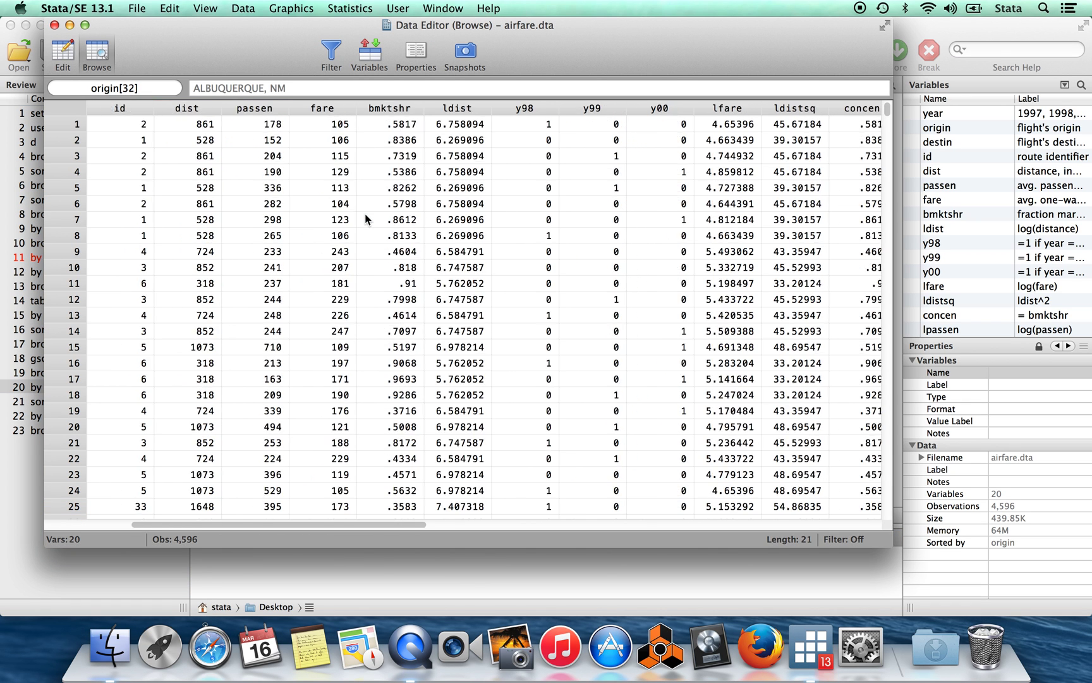
pyautogui.hscroll(-5, 364, 214)
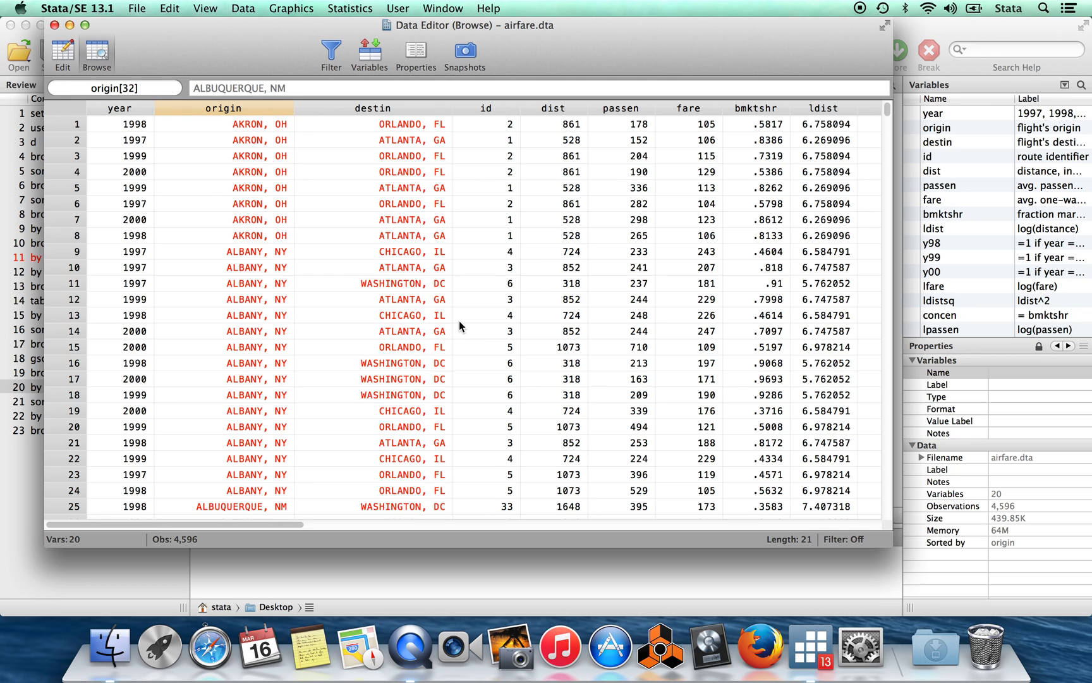
pyautogui.hscroll(10, 459, 321)
pyautogui.hscroll(-2, 459, 321)
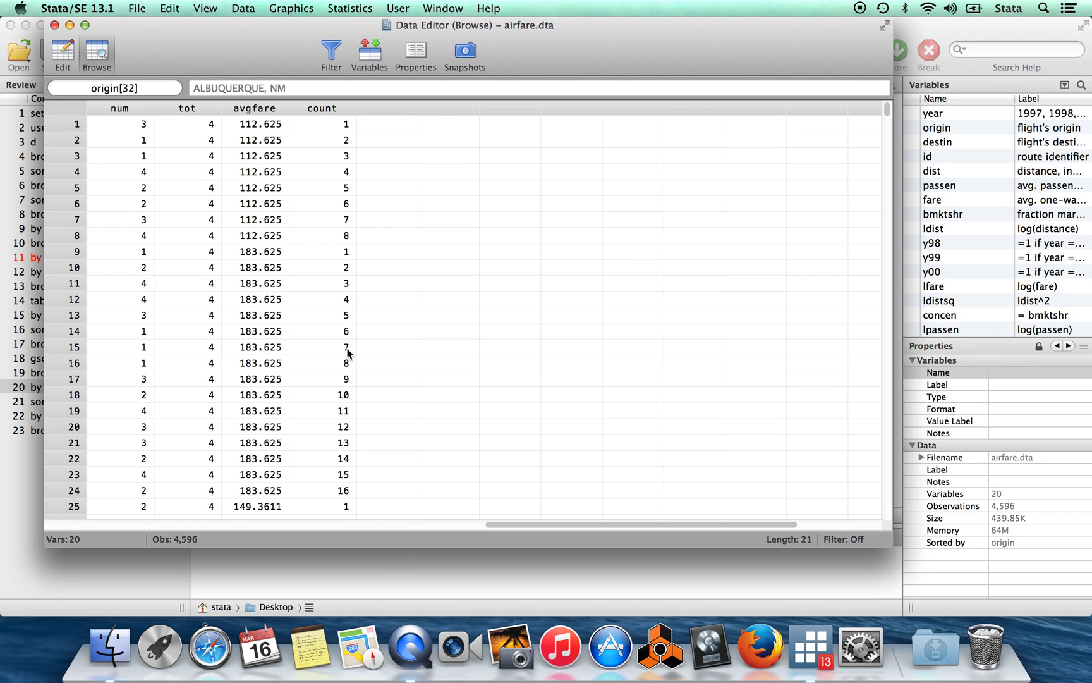
pyautogui.hscroll(-10, 261, 313)
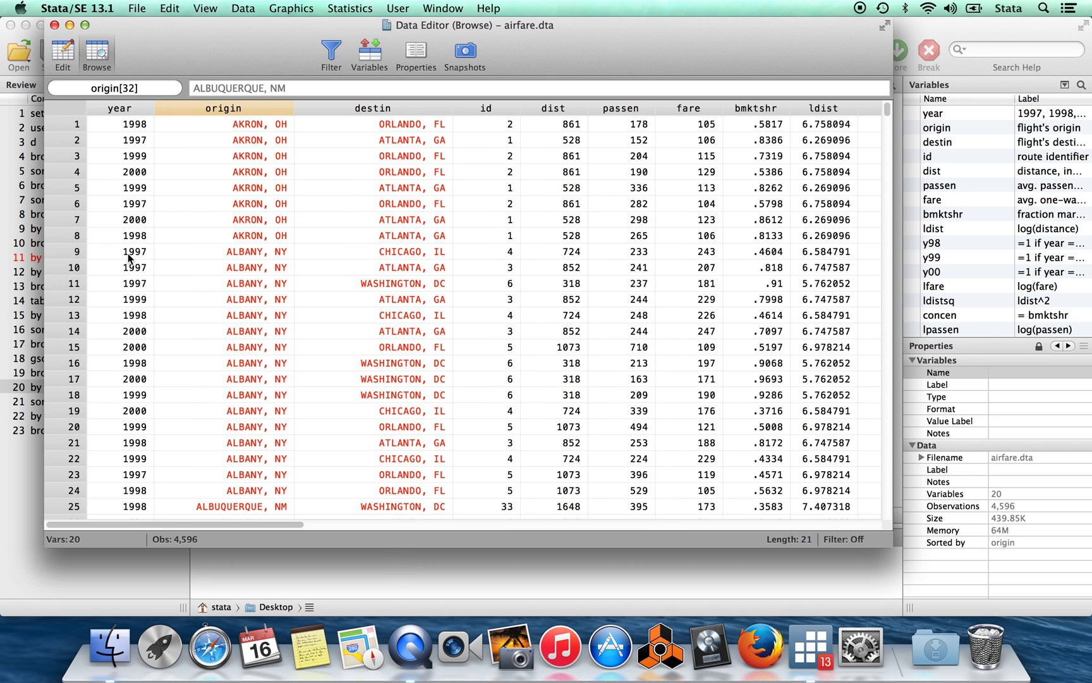
pyautogui.hscroll(10, 356, 182)
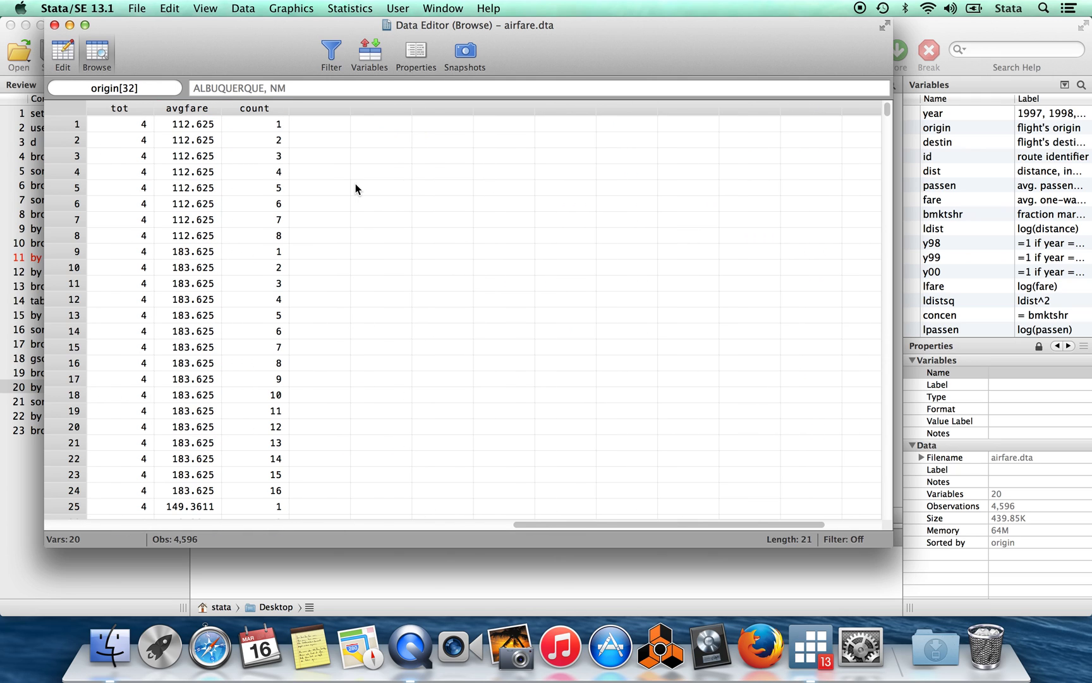
pyautogui.click(254, 130)
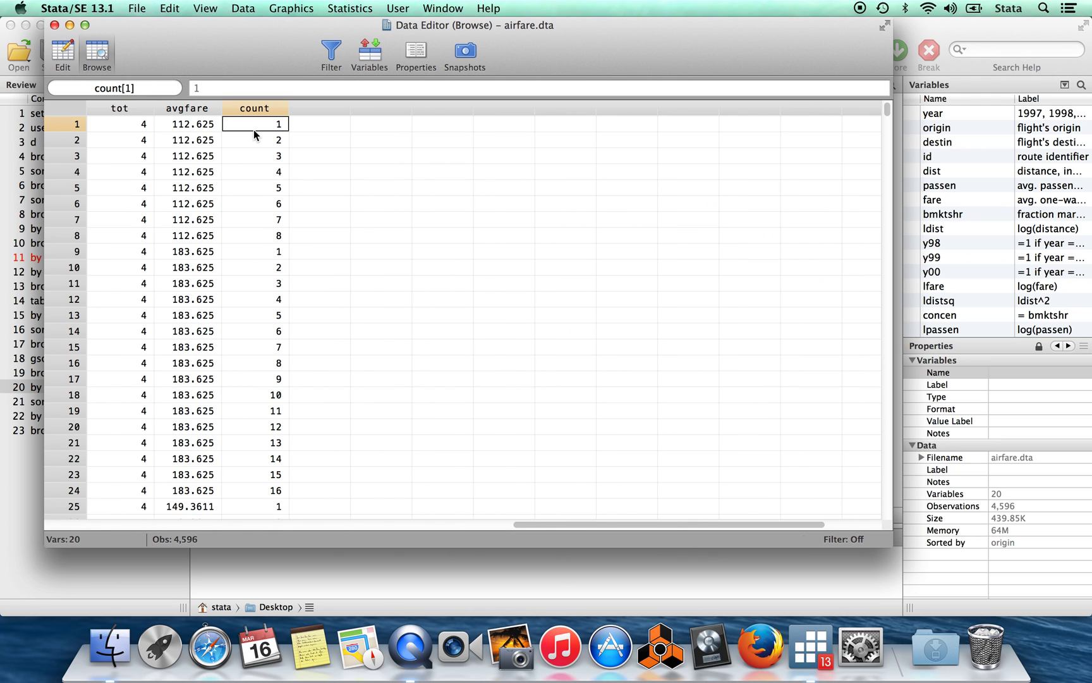
pyautogui.click(301, 565)
# Run 'keep if count==1', dropping 4,502 observations to leave 94, and browse the result.
pyautogui.write('kee')
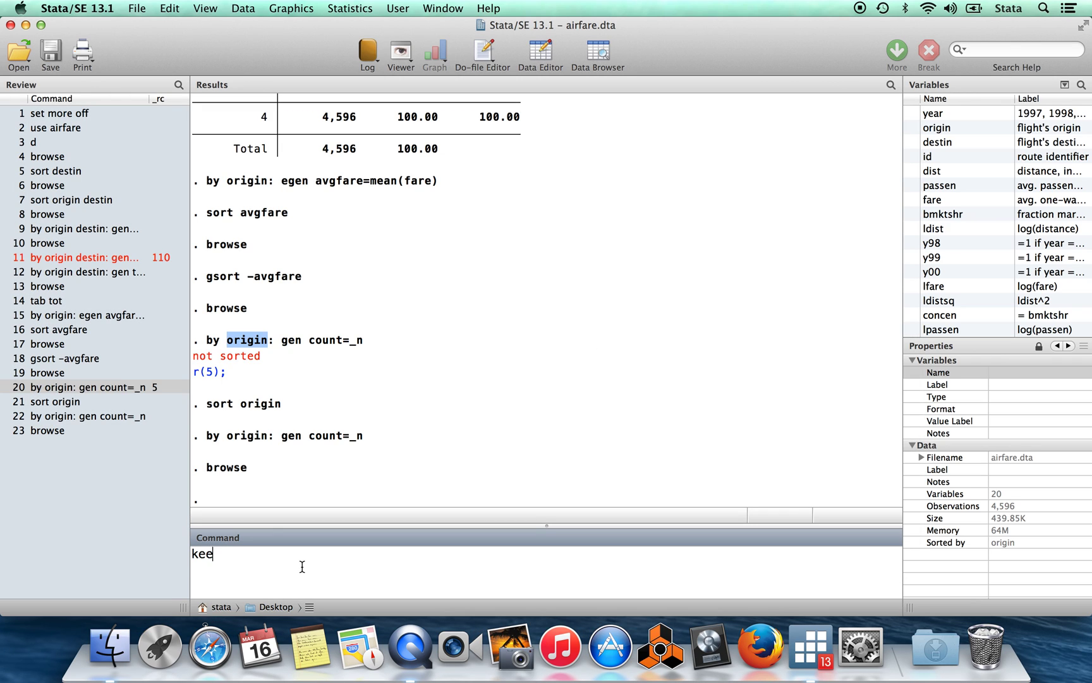
pyautogui.write('p if count==1')
pyautogui.press('Return')
pyautogui.write('browse')
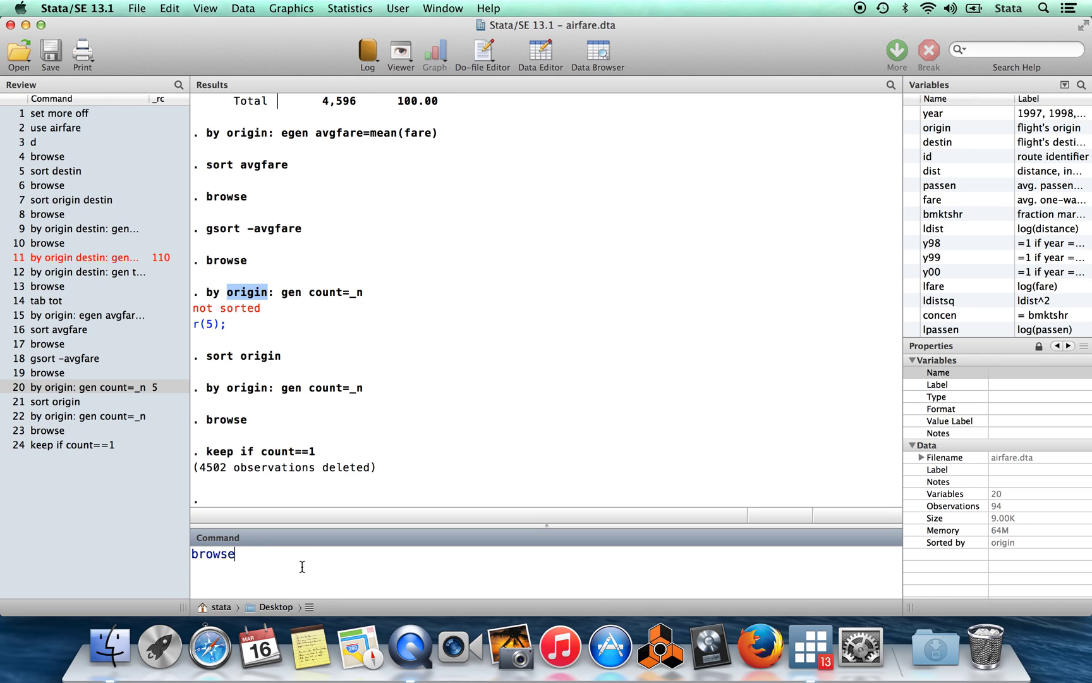
pyautogui.press('Return')
# Confirm AKRON, OH is the first origin, then return and recall 'gsort -avgfare'.
pyautogui.hscroll(-10, 232, 273)
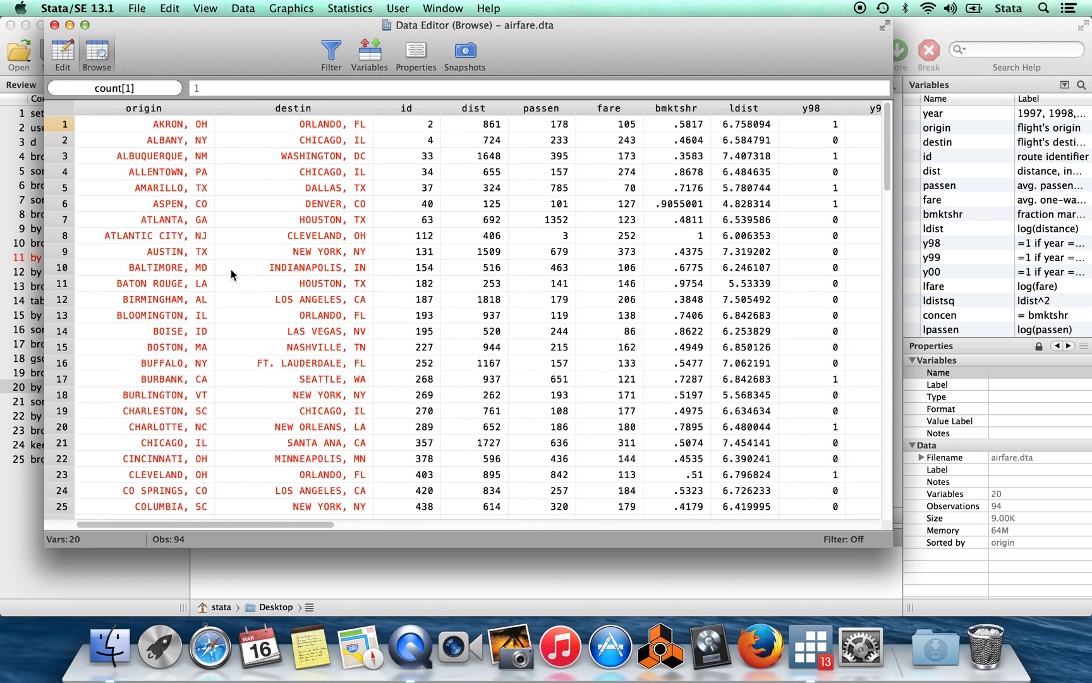
pyautogui.click(203, 126)
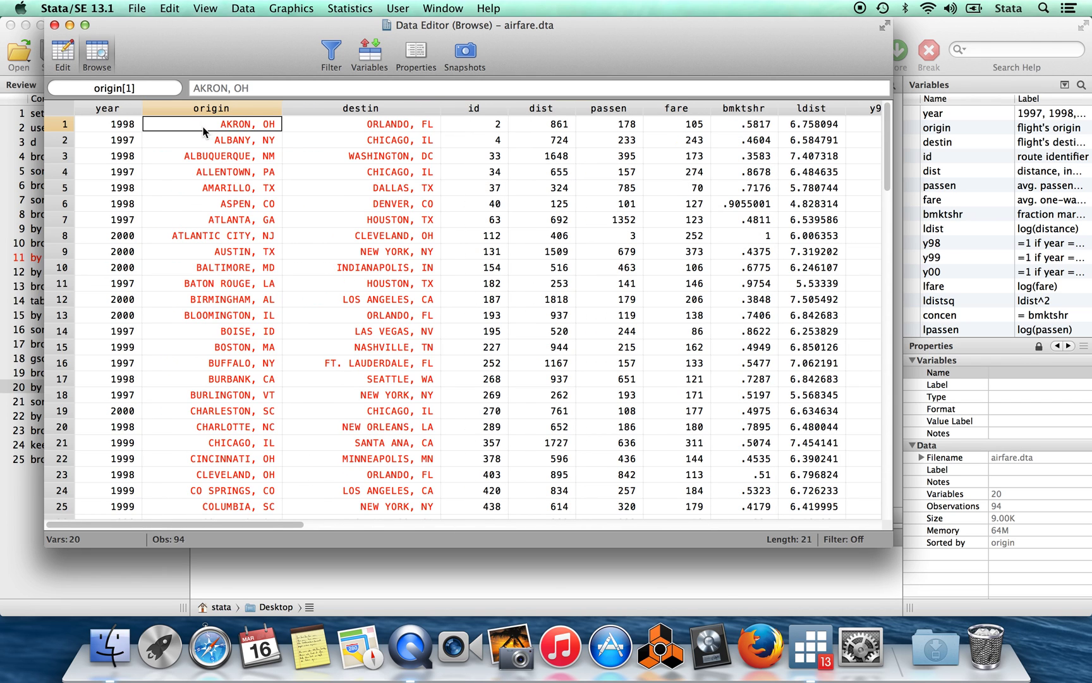
pyautogui.click(272, 572)
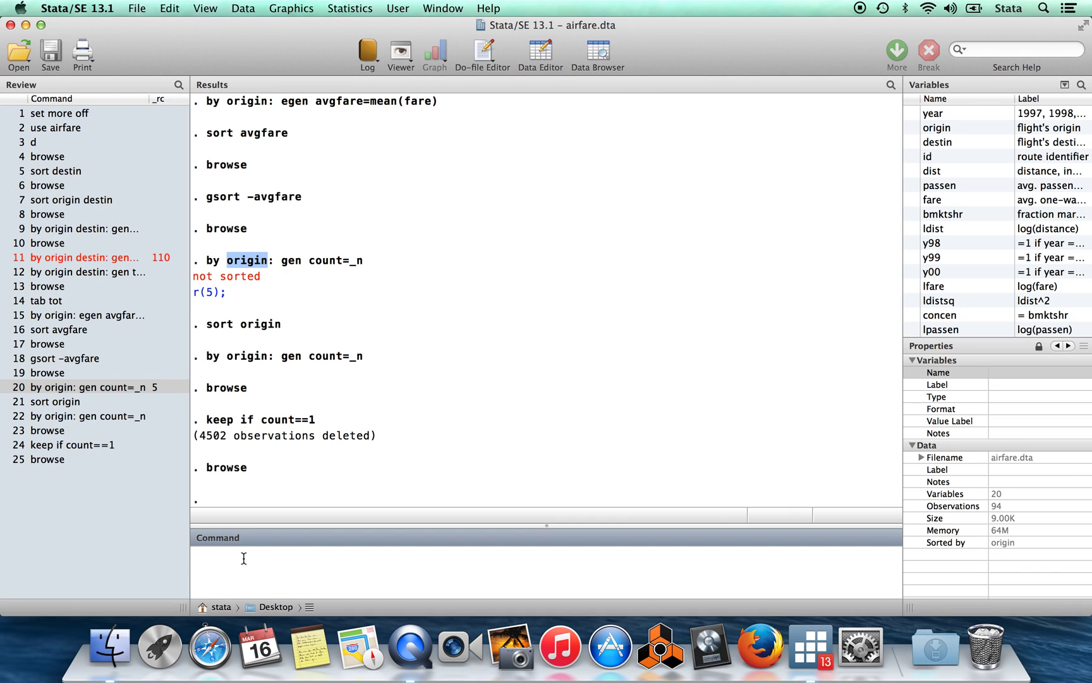
pyautogui.click(77, 359)
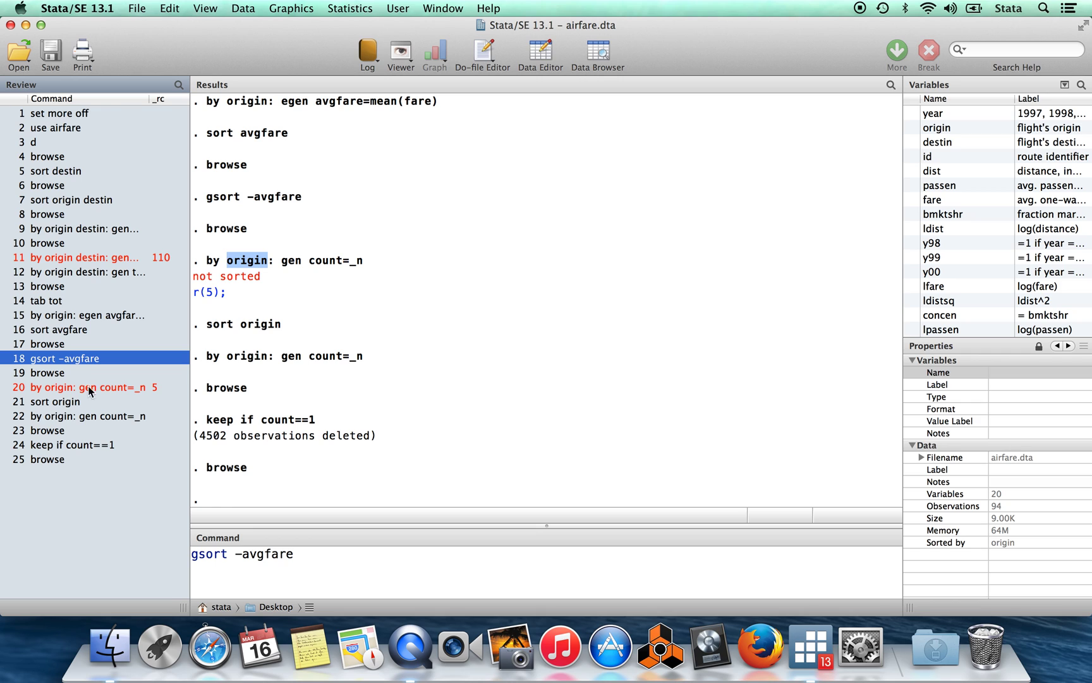
# Rerun 'gsort -avgfare' on the 94 origins and browse the data.
pyautogui.click(295, 565)
pyautogui.press('Return')
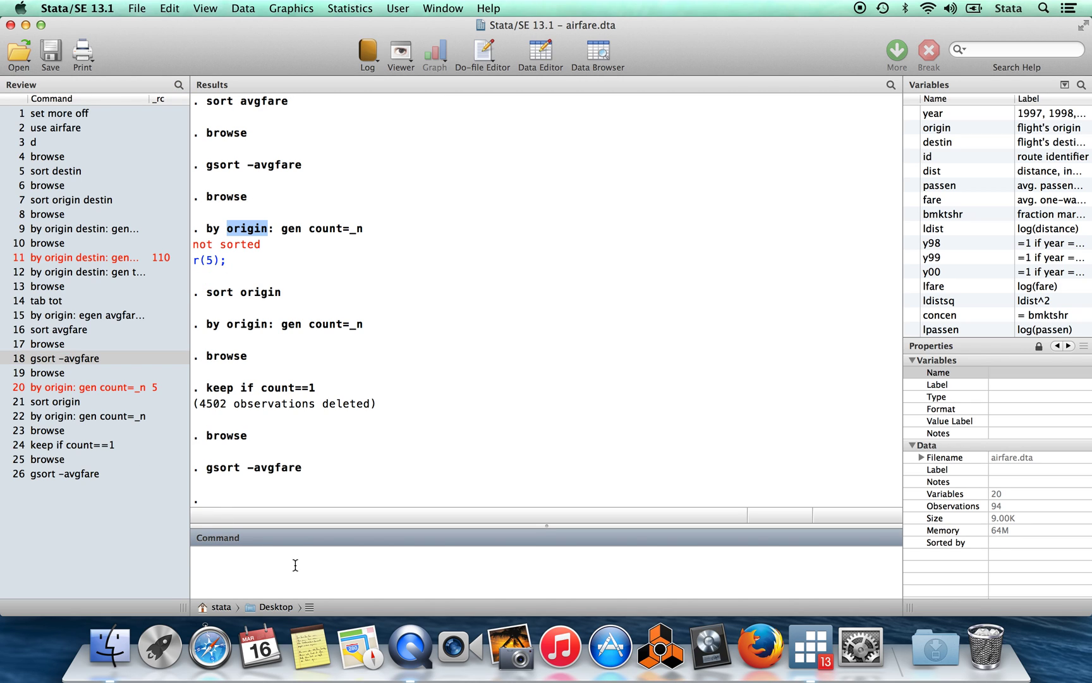
pyautogui.write('browse')
pyautogui.press('Return')
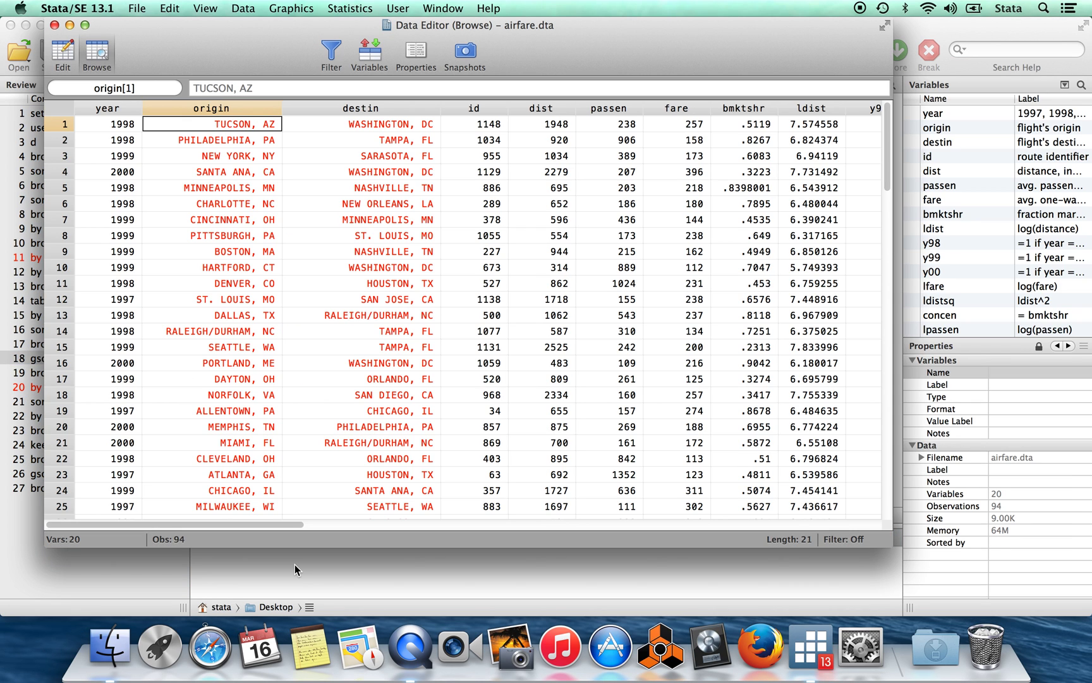
# Check the order runs TUCSON, AZ, SANTA ANA, CA, BOSTON, MA, then return to Stata.
pyautogui.hscroll(10, 383, 266)
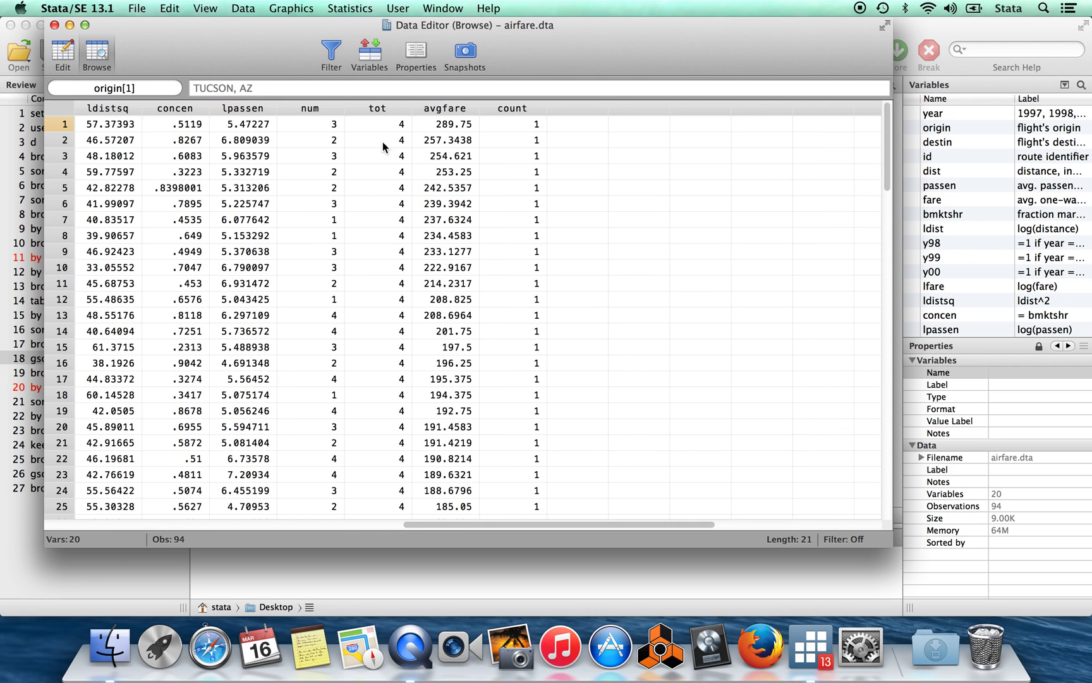
pyautogui.hscroll(-10, 264, 192)
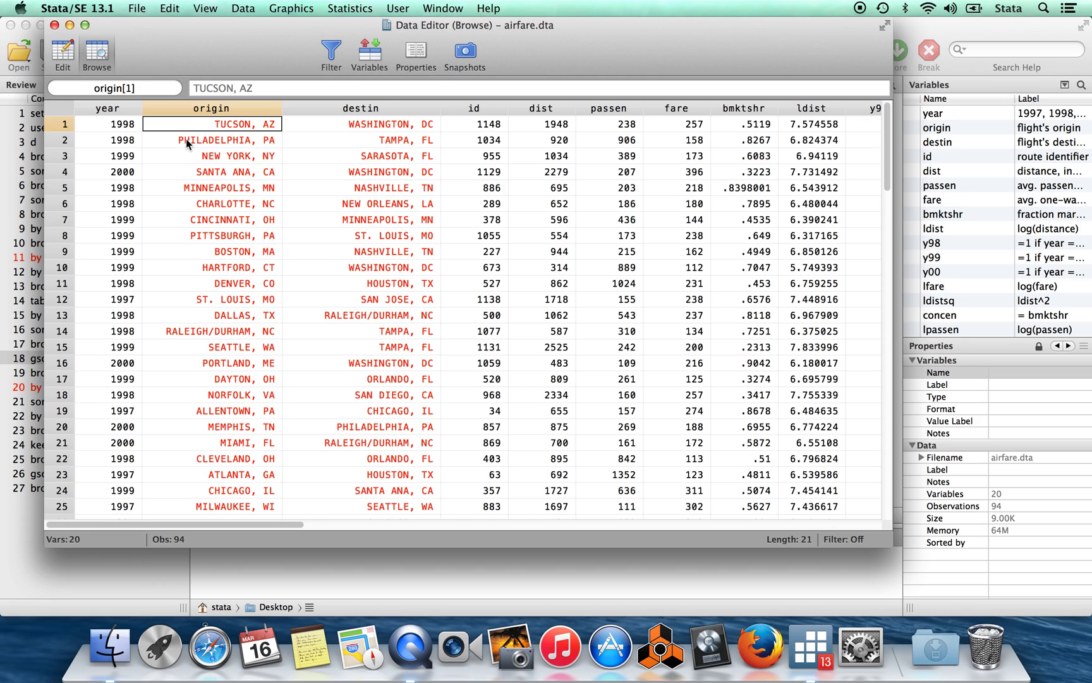
pyautogui.press('Down')
pyautogui.press('Down')
pyautogui.press('Down')
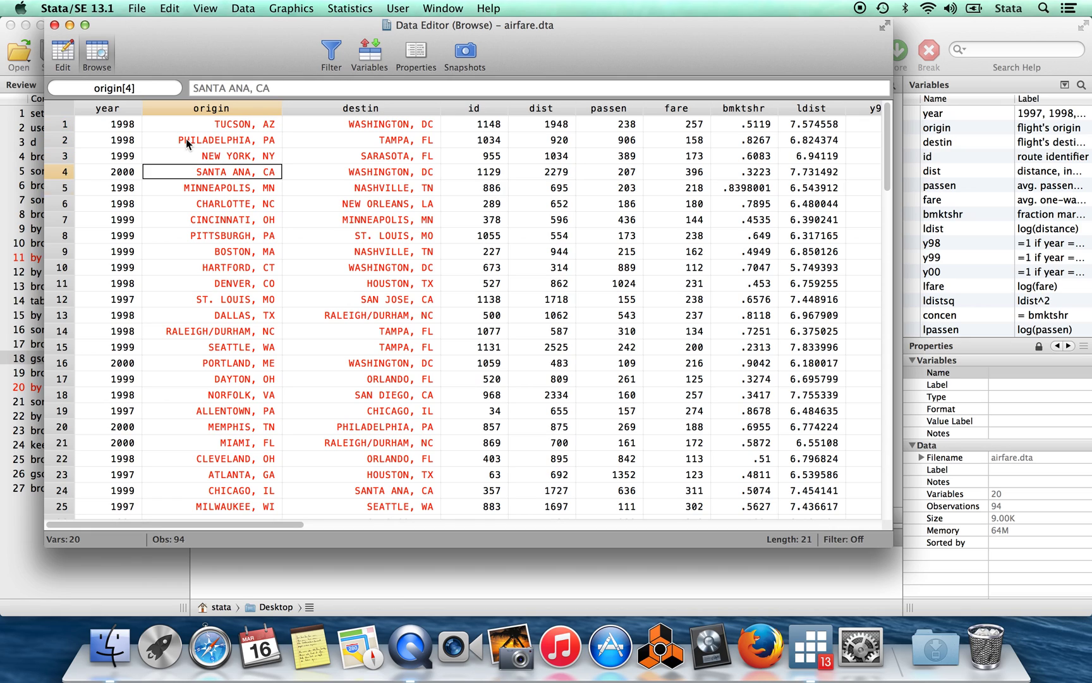
pyautogui.press('Down')
pyautogui.press('Down')
pyautogui.press('Down')
pyautogui.press('Down')
pyautogui.press('Down')
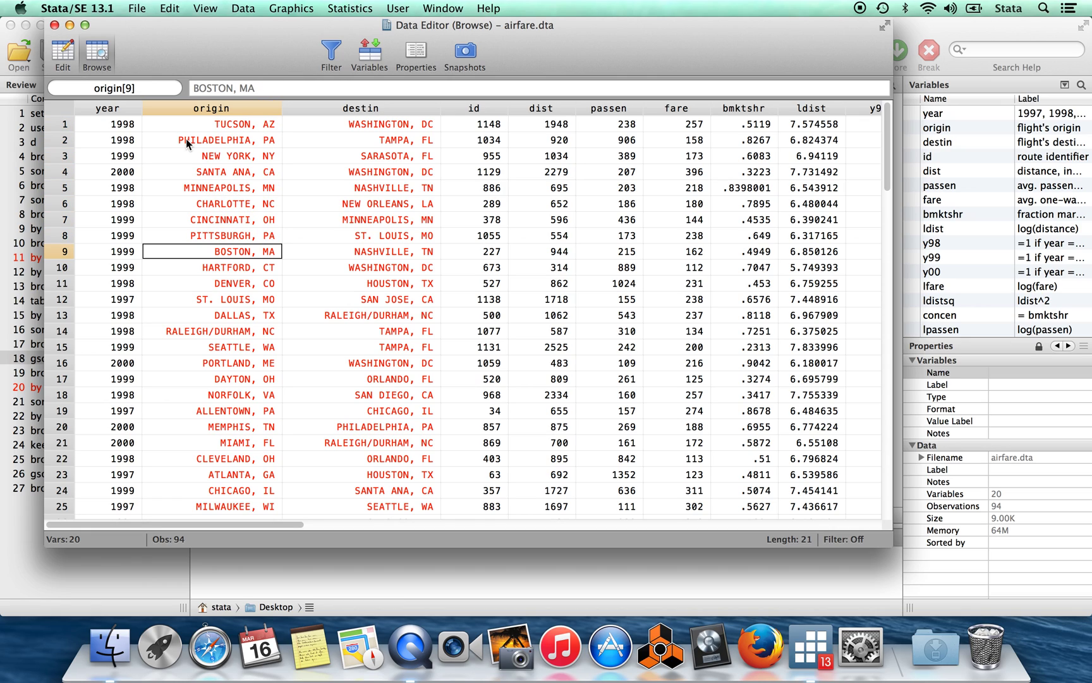
pyautogui.scroll(-10, 193, 190)
pyautogui.scroll(10, 193, 193)
pyautogui.hscroll(10, 193, 193)
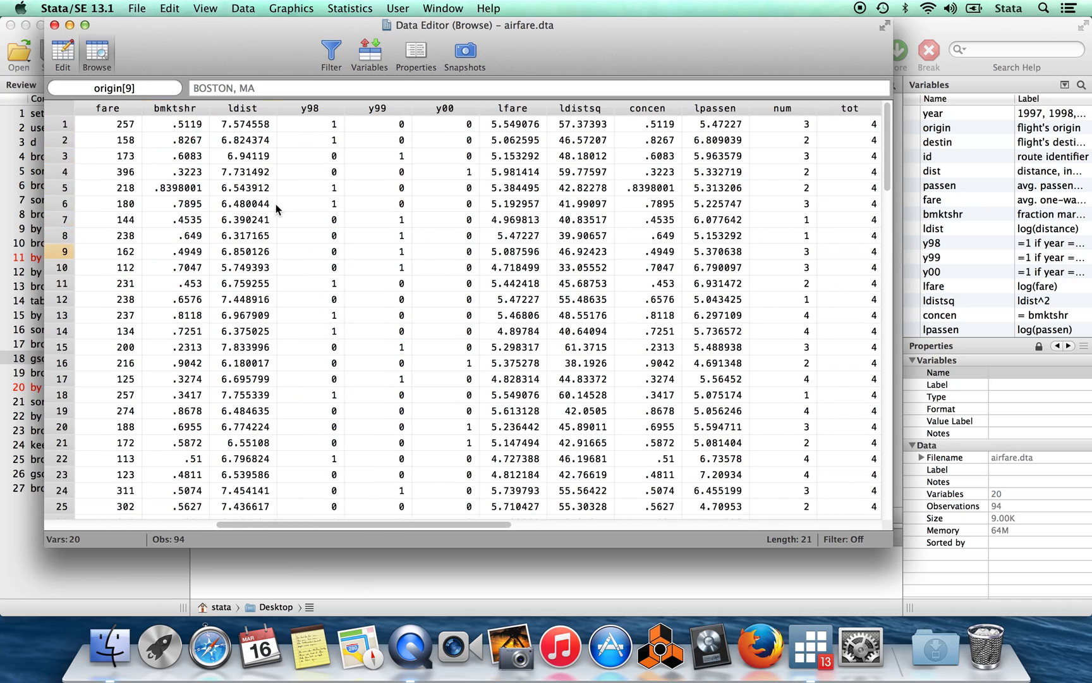
pyautogui.hscroll(-10, 275, 204)
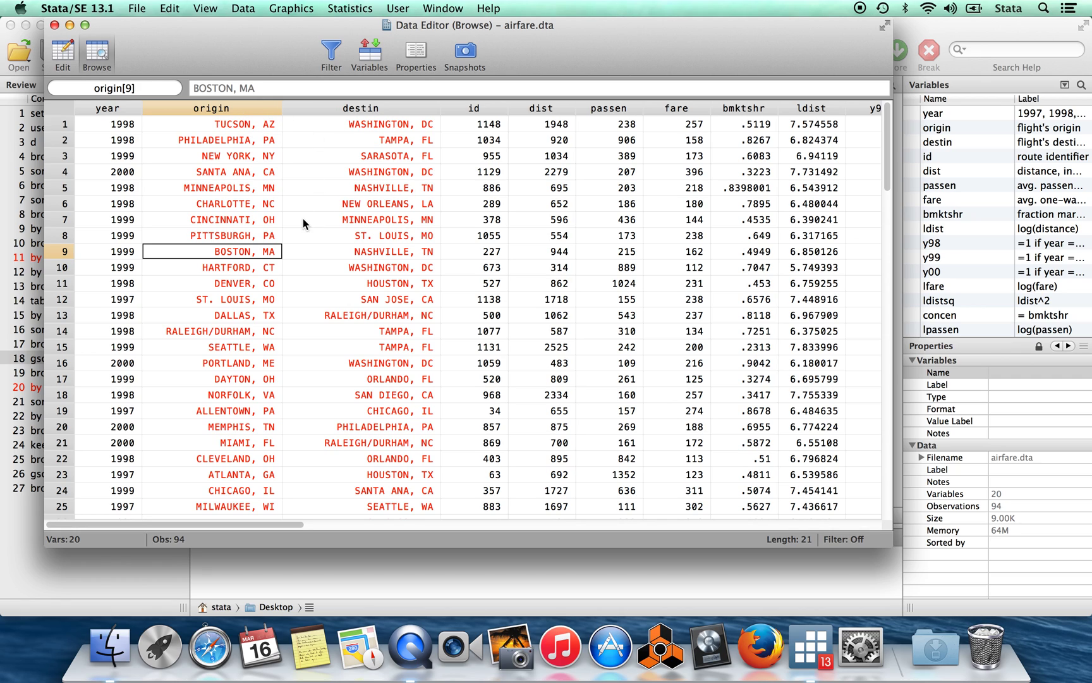
pyautogui.click(372, 567)
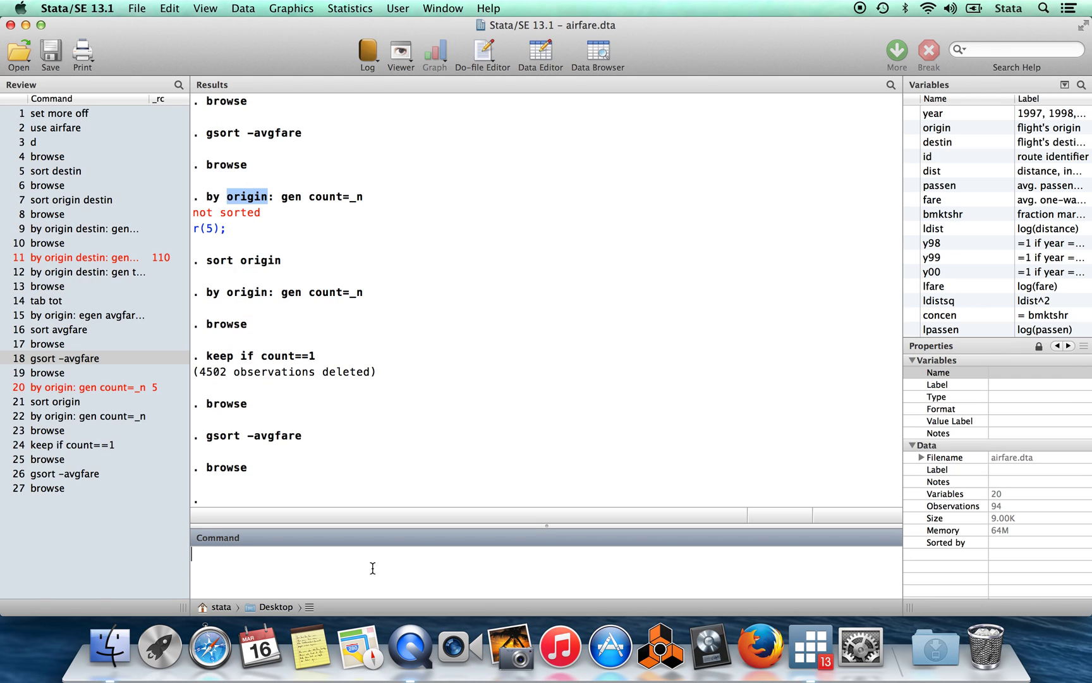
# Type 'collapse' in the Command window without running it.
pyautogui.write('collapse')
pyautogui.click(361, 409)
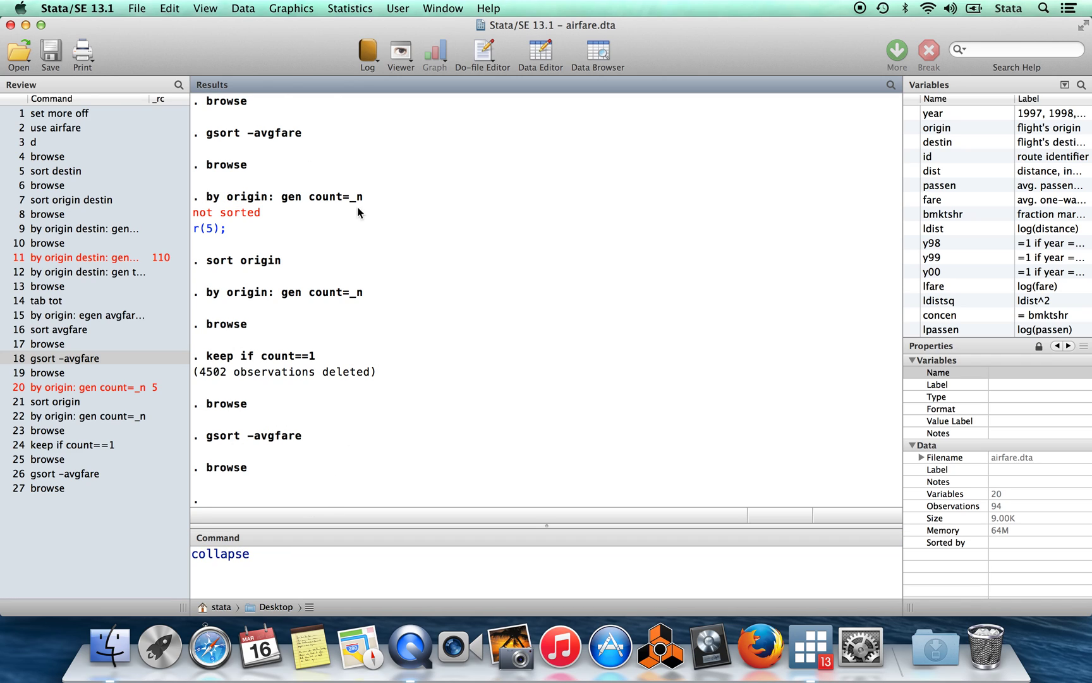